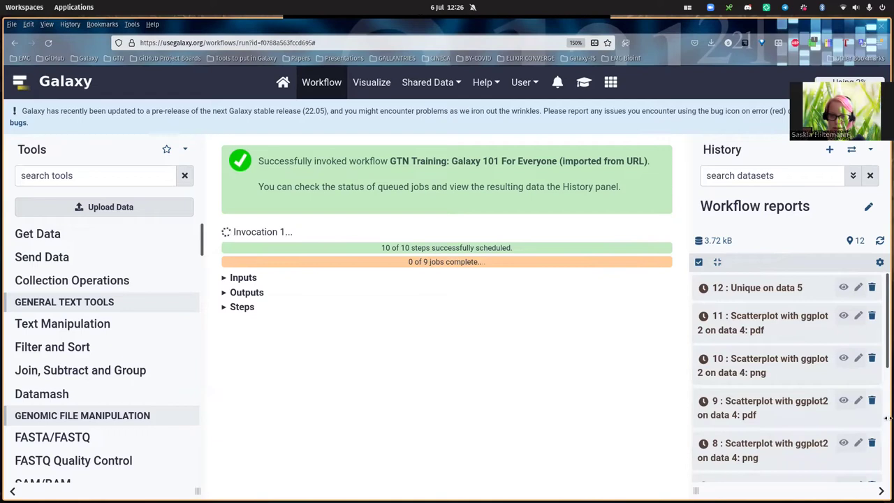
Review the workflow's output datasets in the history: the second scatterplot png, the Unique result and both Group results
scroll(825, 460, "down", 5)
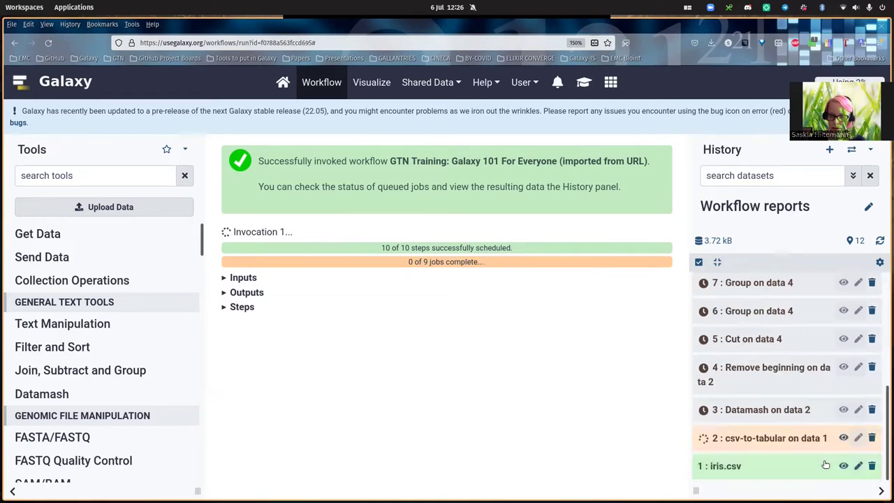
scroll(825, 460, "up", 5)
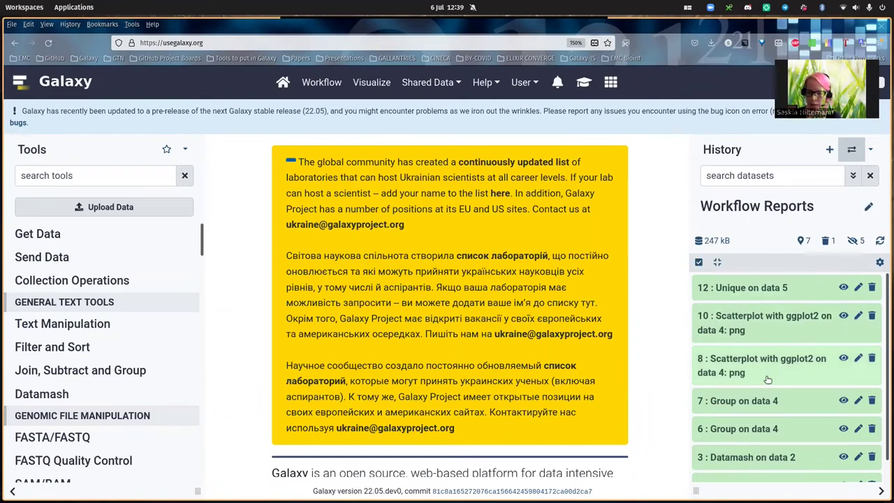
scroll(768, 379, "down", 1)
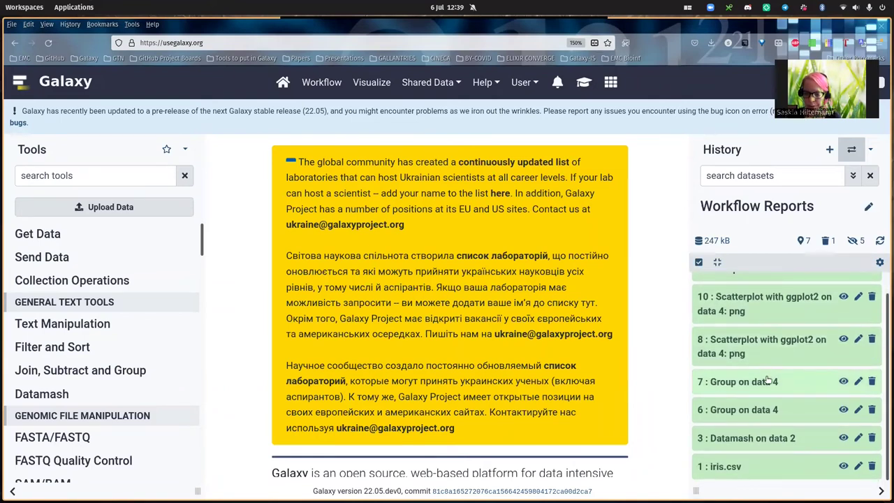
scroll(768, 435, "up", 1)
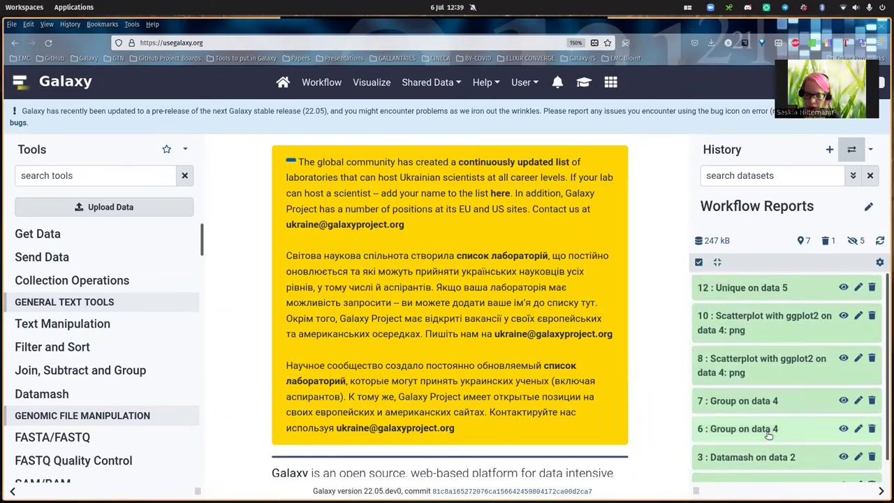
left_click(842, 315)
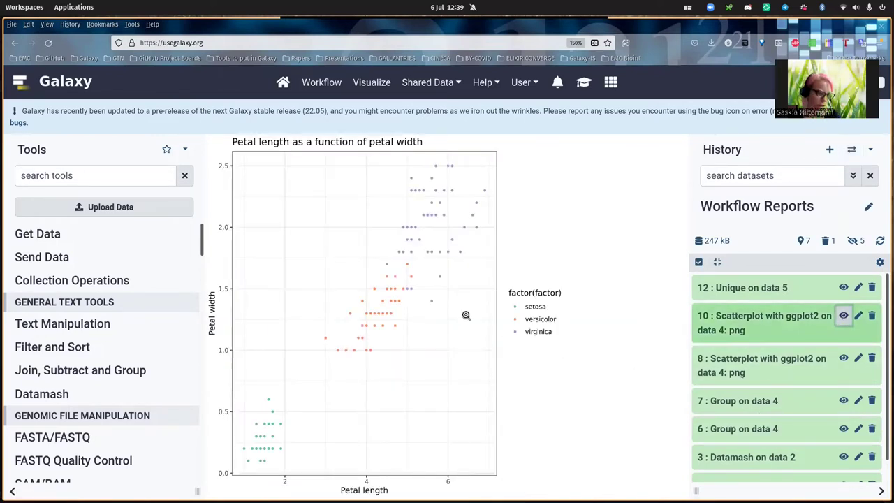
left_click(843, 288)
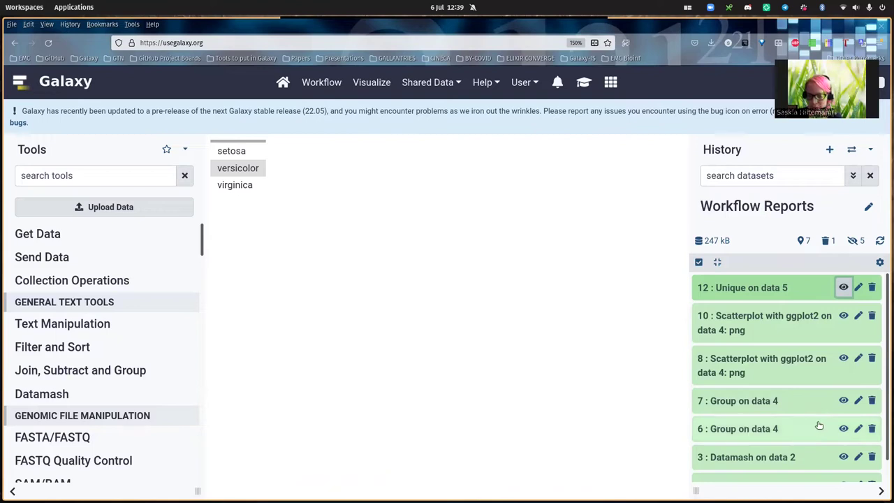
left_click(842, 400)
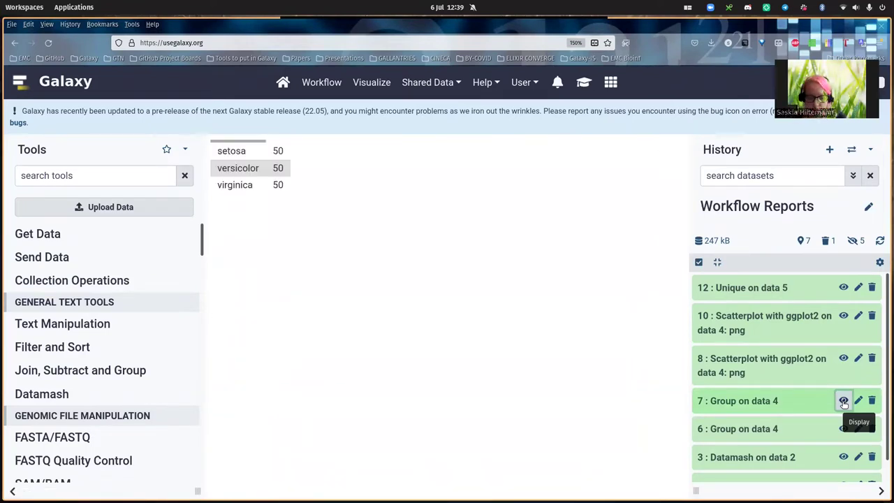
left_click(844, 428)
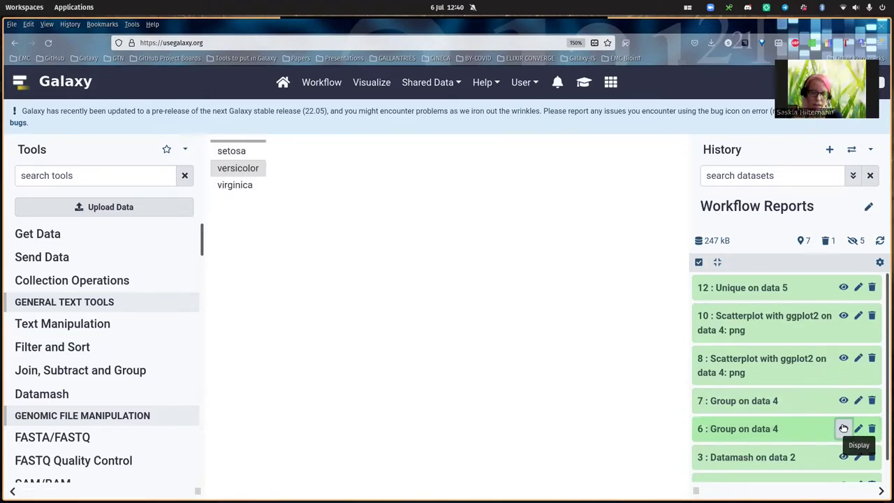
left_click(843, 400)
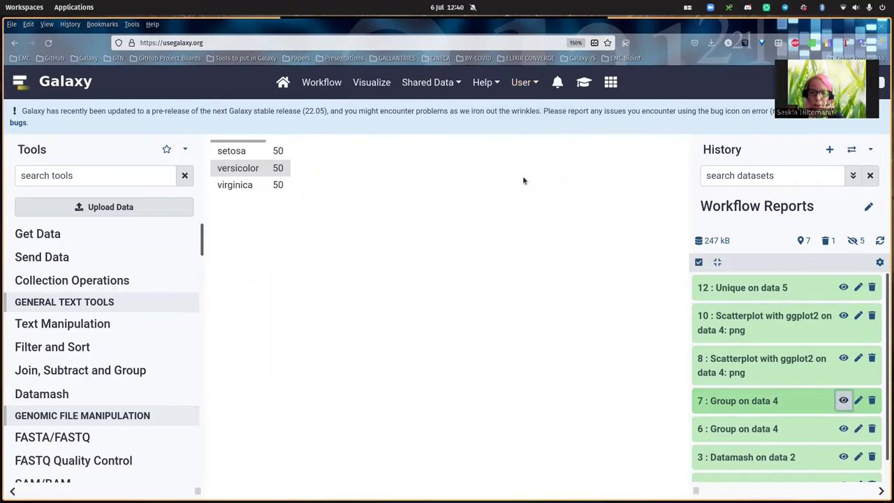
Check the details of the two most recent workflow invocations and open the report of the one invoked 37 minutes ago
left_click(532, 84)
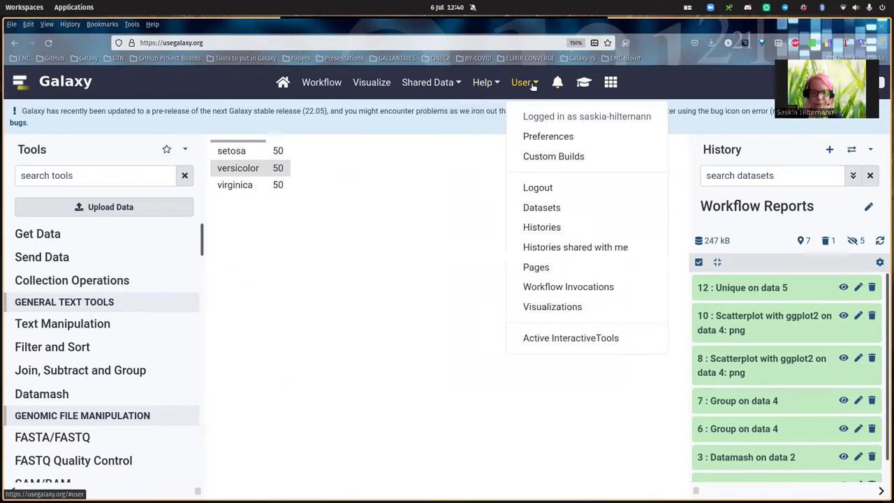
left_click(638, 289)
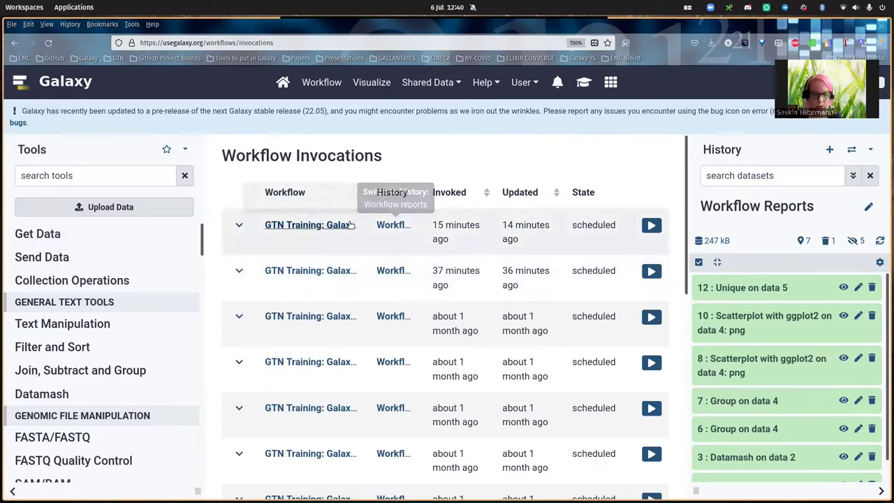
left_click(240, 225)
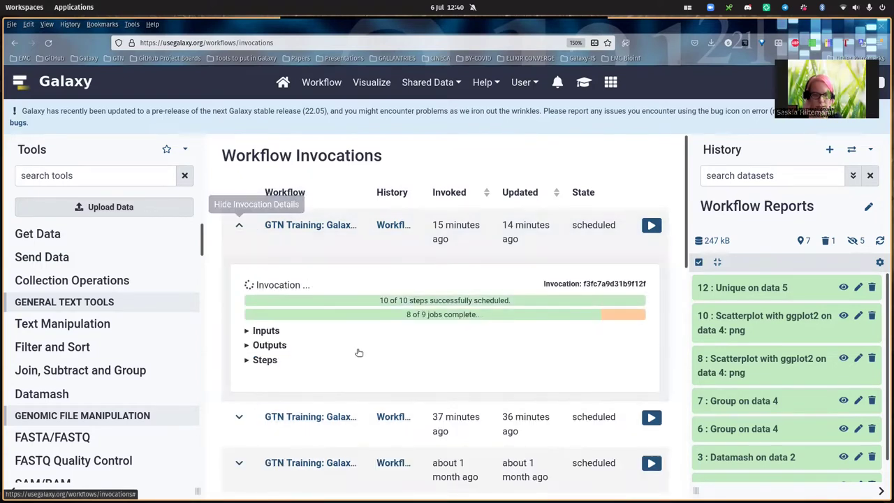
left_click(238, 225)
left_click(239, 272)
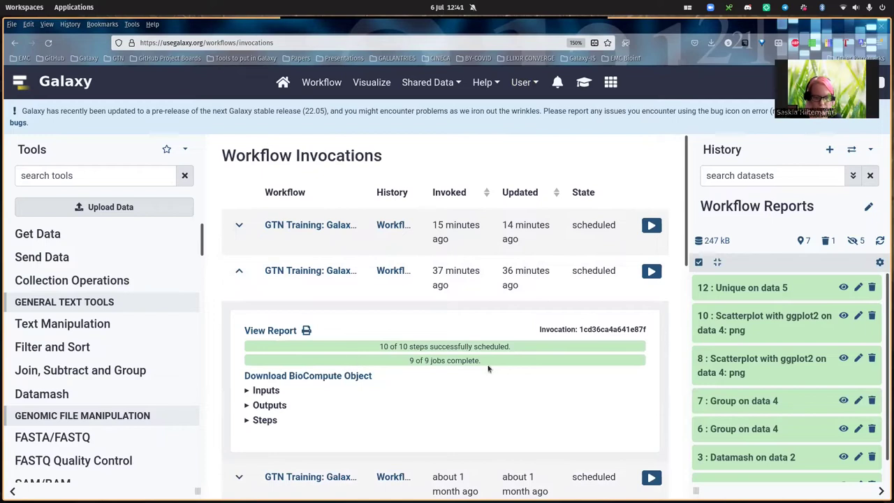
left_click(269, 331)
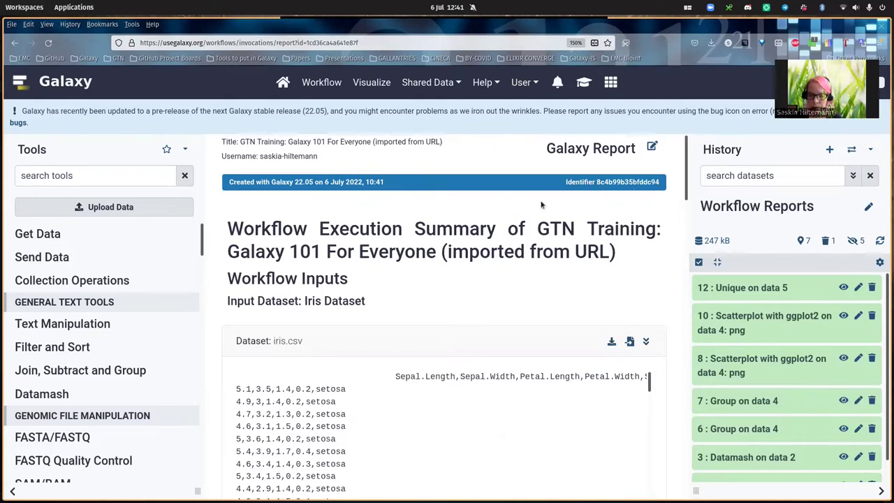
Examine the report's Workflow Inputs, Workflow Outputs and Workflow sections from beginning to end
scroll(542, 204, "down", 2)
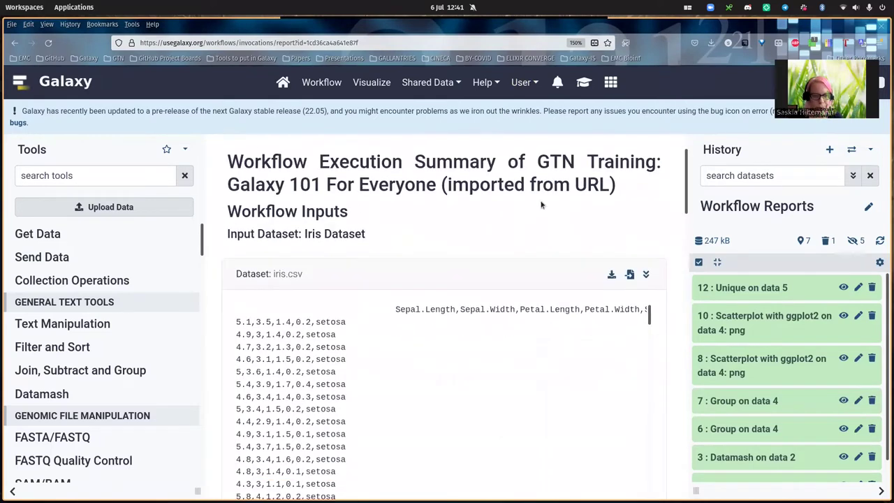
scroll(541, 205, "up", 2)
scroll(541, 204, "down", 3)
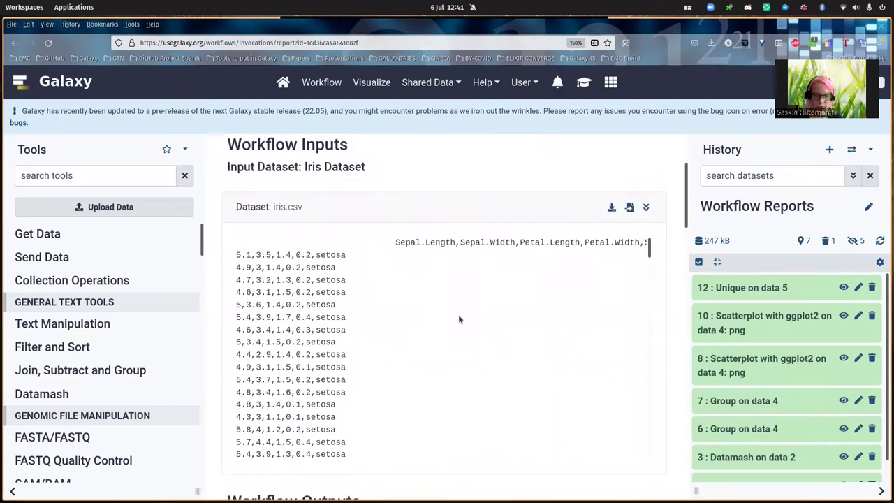
scroll(653, 309, "down", 5)
left_click_drag(653, 309, 655, 209)
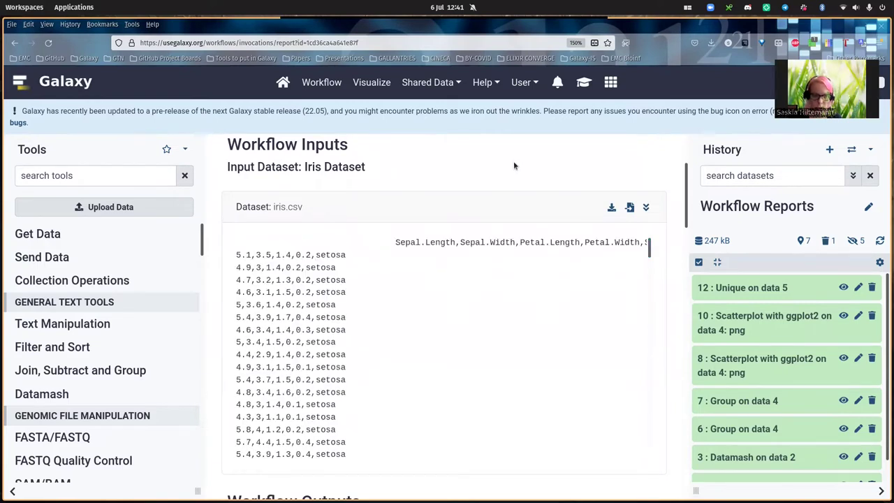
scroll(513, 166, "down", 6)
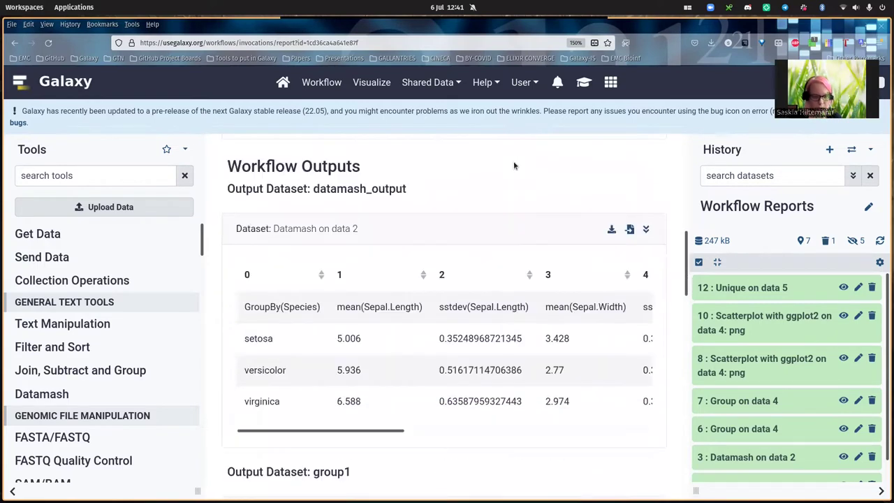
scroll(513, 165, "down", 6)
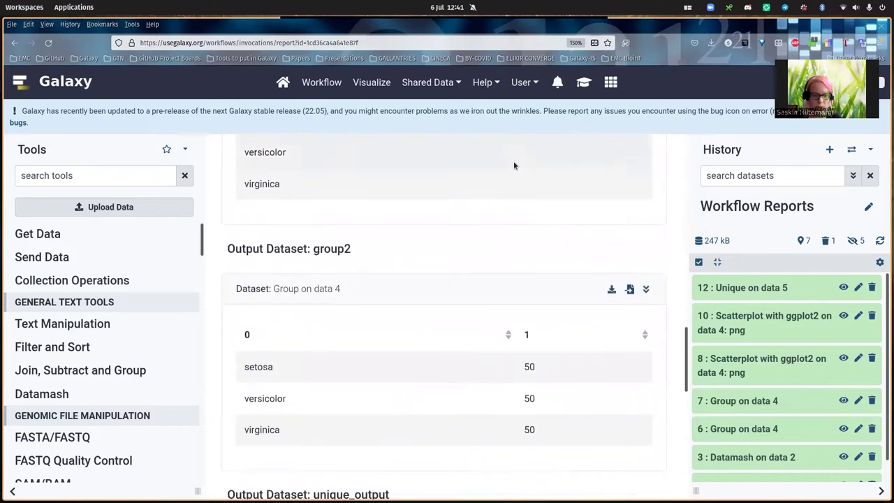
scroll(514, 166, "down", 6)
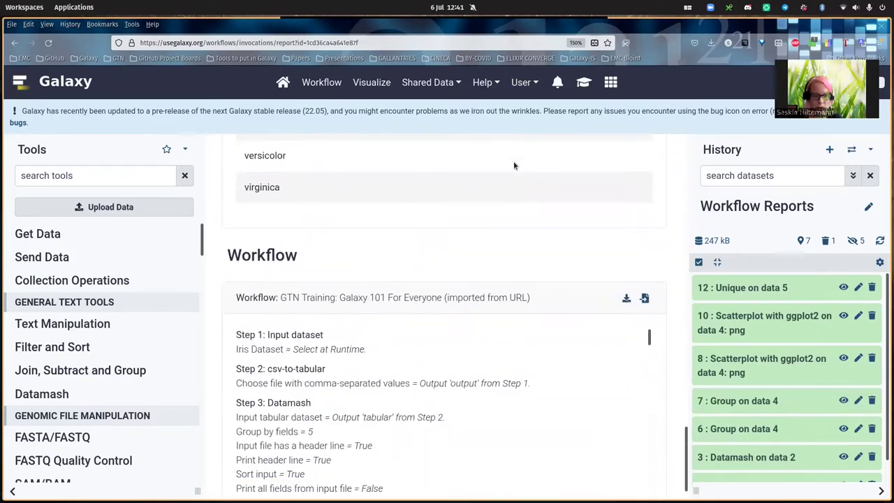
scroll(514, 166, "down", 1)
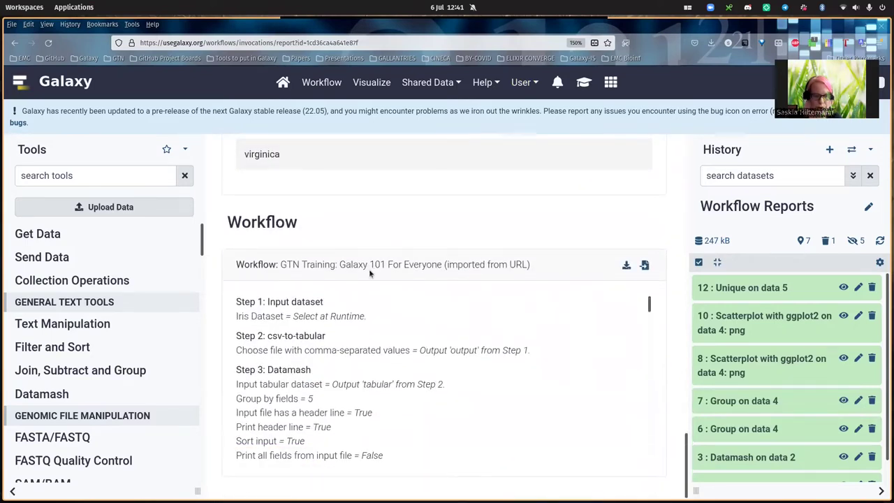
scroll(369, 269, "up", 10)
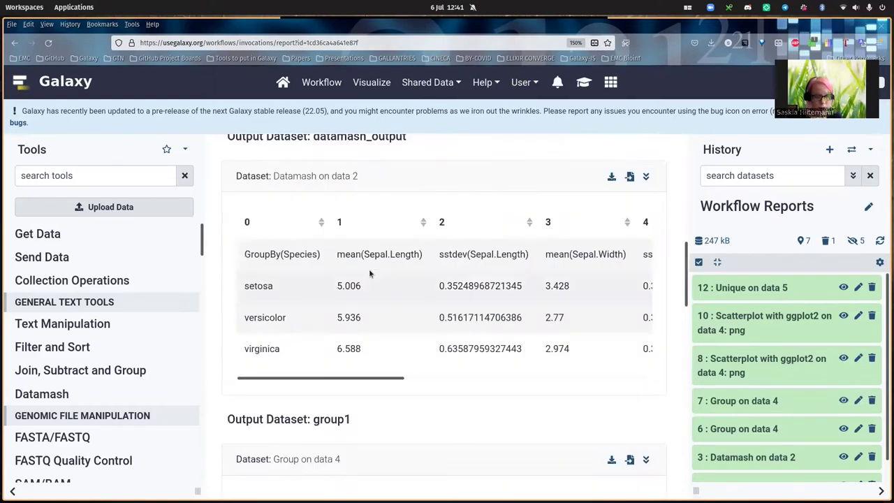
scroll(370, 274, "up", 8)
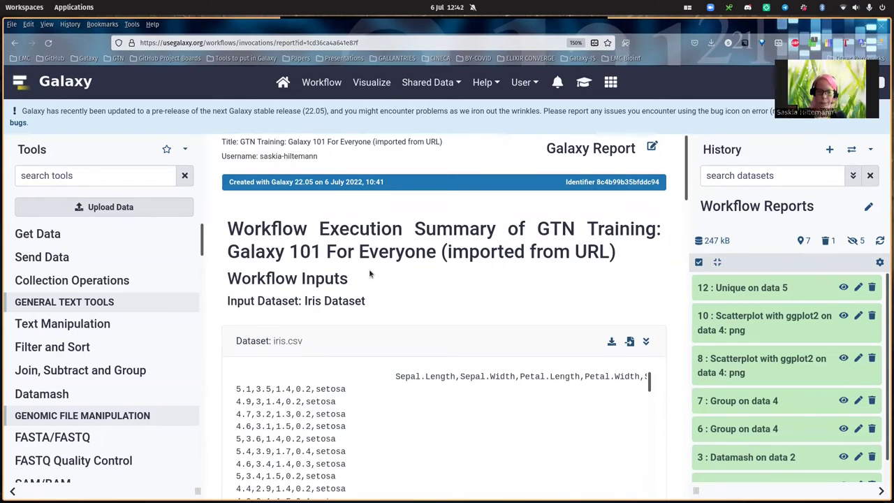
scroll(370, 274, "down", 10)
scroll(370, 274, "down", 4)
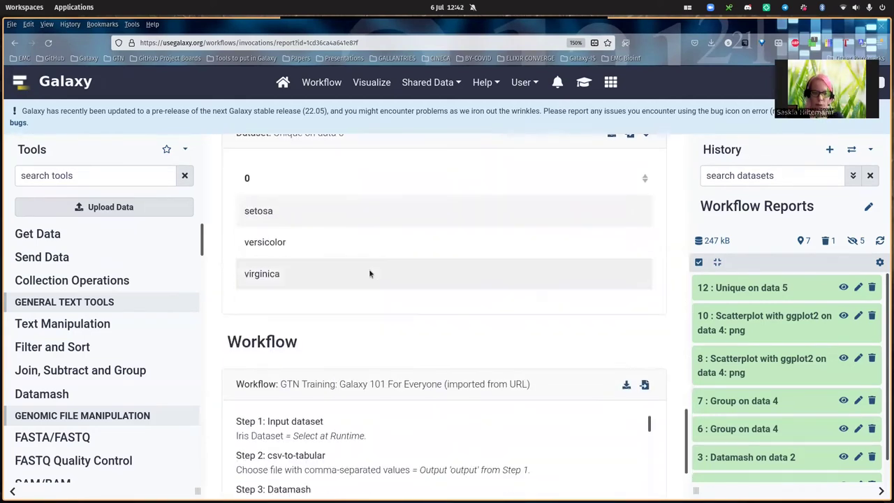
scroll(370, 274, "up", 14)
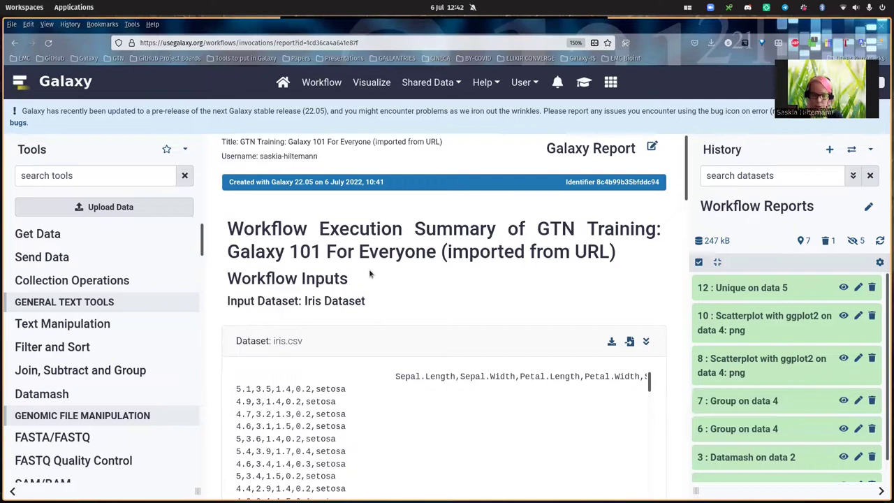
scroll(370, 273, "down", 10)
scroll(370, 274, "down", 5)
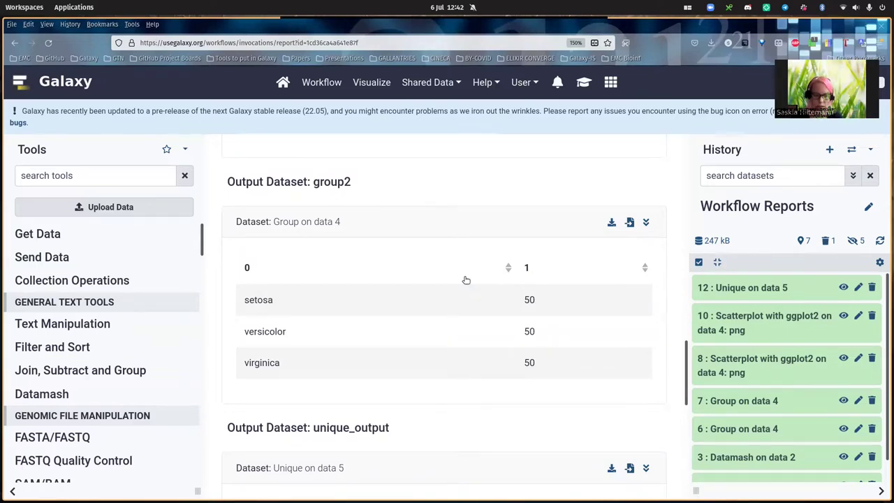
scroll(466, 280, "up", 15)
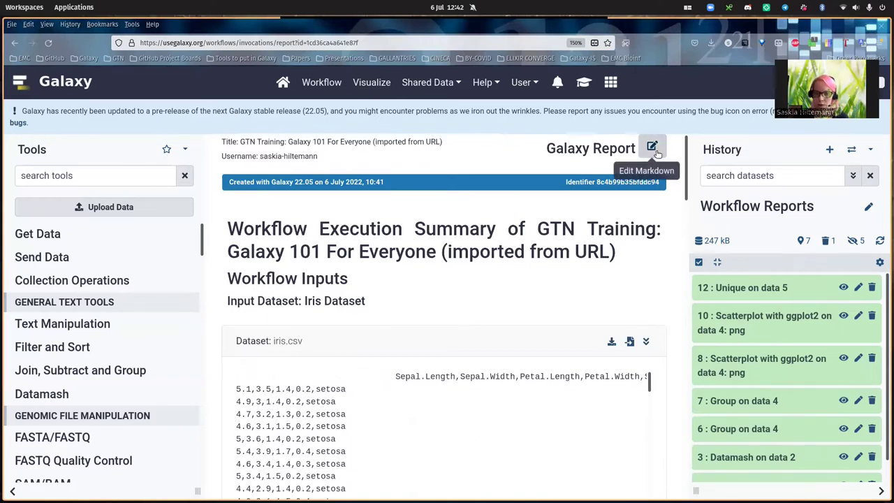
Open the most recently updated "GTN Training: Galaxy 101 For Everyone (imported from URL)" workflow for editing
left_click(323, 86)
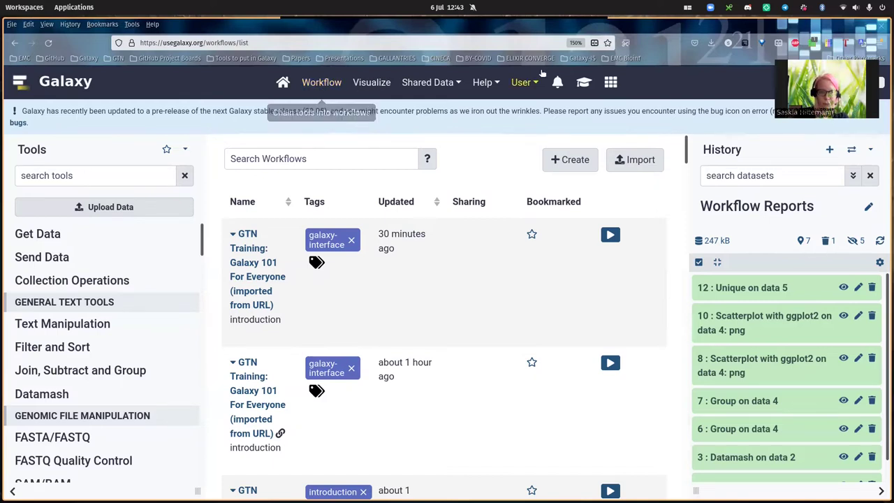
left_click(321, 82)
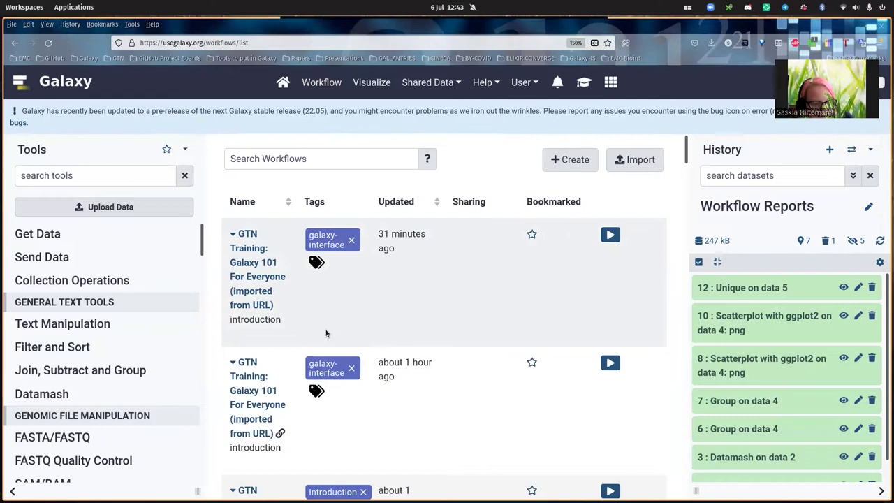
left_click(256, 277)
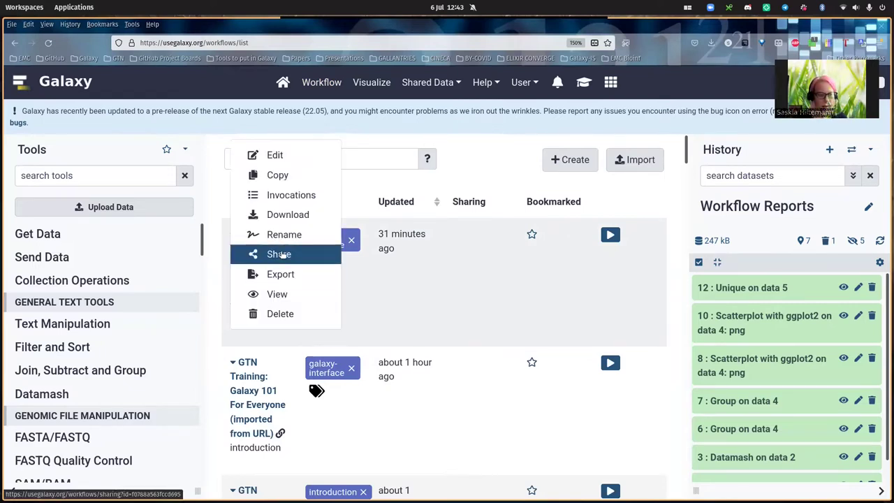
left_click(281, 155)
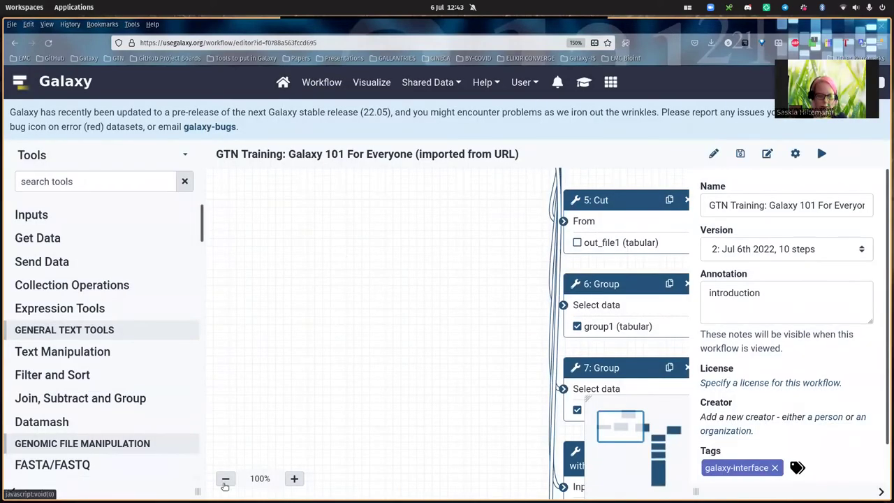
Examine the workflow diagram, bringing the Iris Dataset, csv-to-tabular and Remove beginning steps into view at 90% zoom
left_click(225, 479)
left_click(225, 479)
left_click(224, 479)
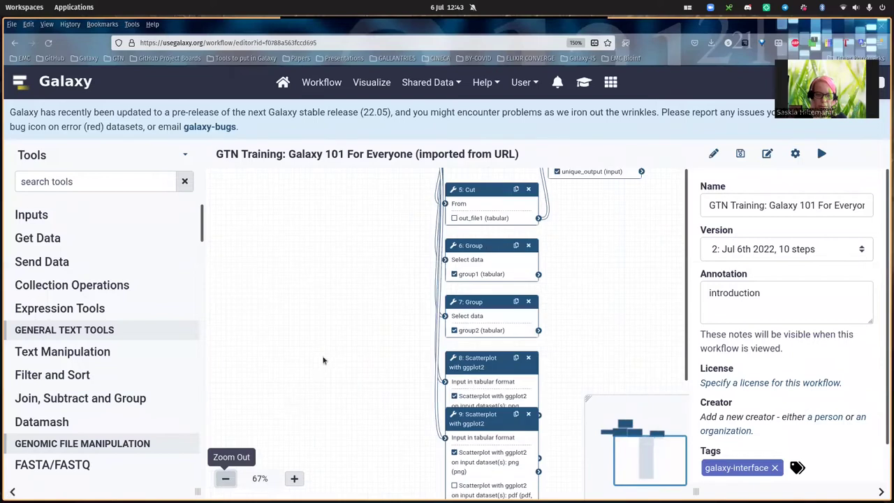
scroll(324, 360, "down", 5)
scroll(323, 359, "up", 10)
left_click_drag(406, 374, 533, 411)
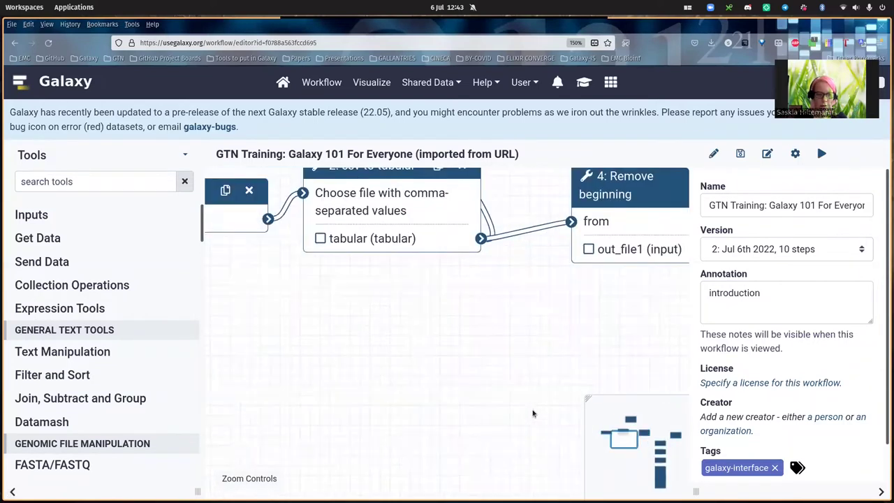
left_click(229, 479)
left_click(225, 479)
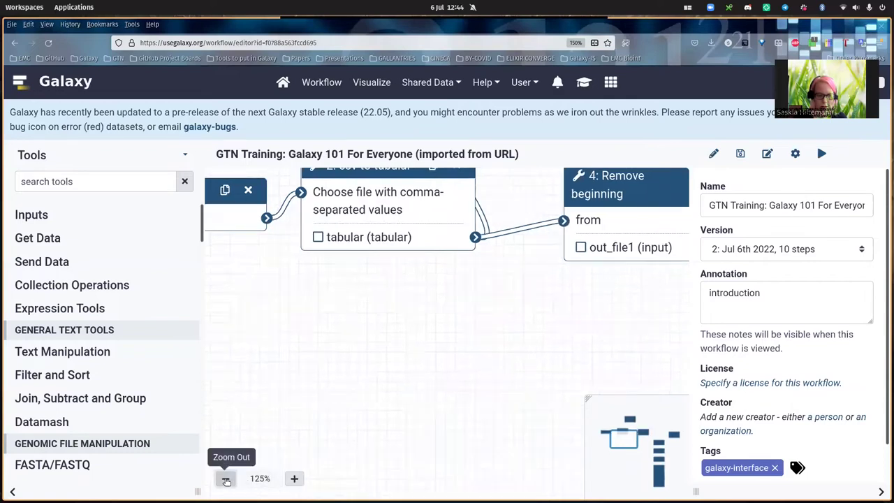
left_click(226, 479)
left_click(226, 479)
left_click(225, 479)
left_click_drag(300, 300, 425, 397)
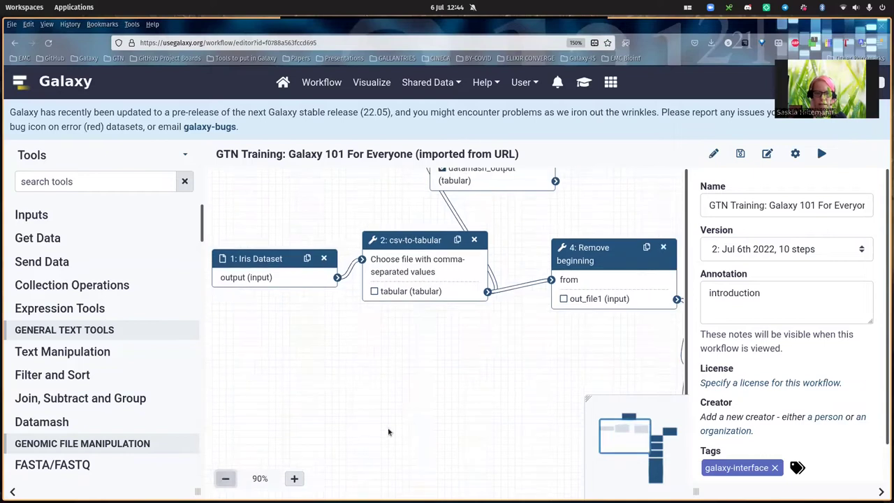
Open the workflow's report template for editing and read through its Workflow Inputs, Workflow Outputs and Workflow sections
left_click_drag(451, 356, 375, 426)
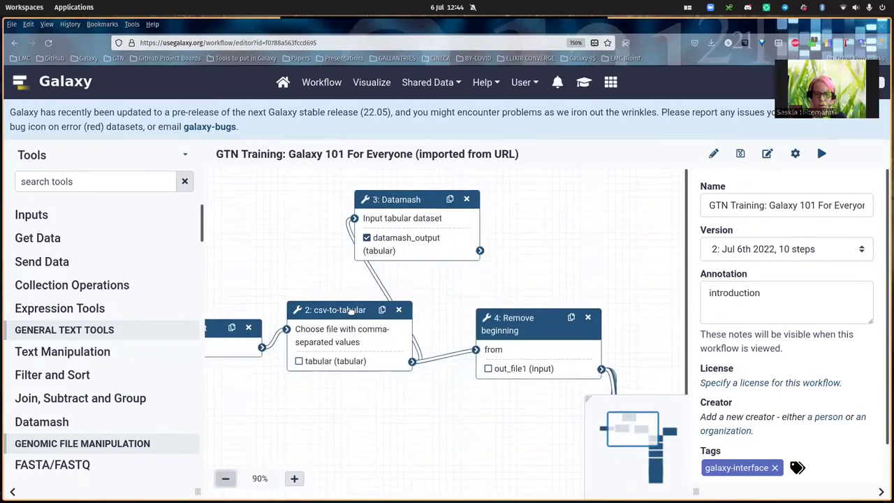
left_click_drag(515, 414, 284, 182)
left_click_drag(577, 283, 475, 389)
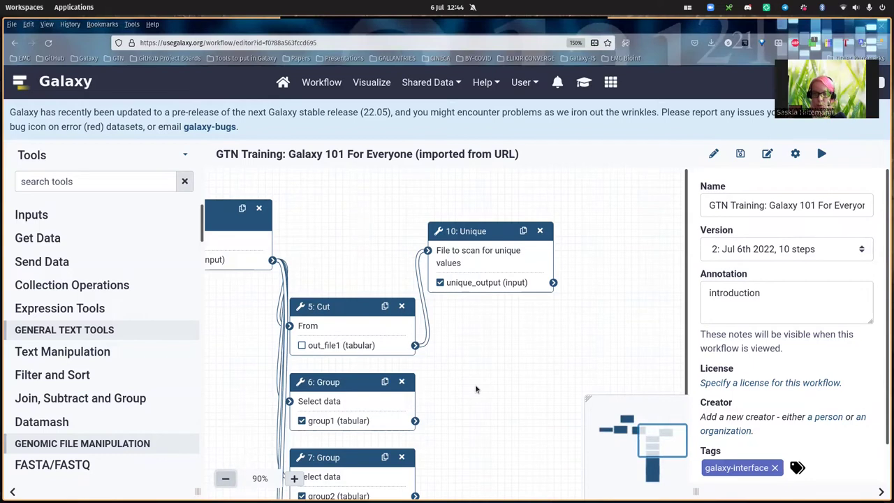
left_click(768, 155)
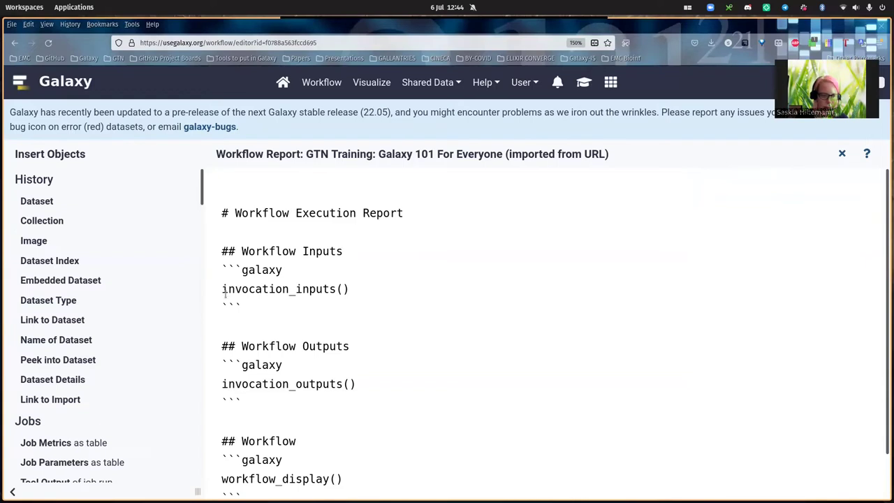
scroll(349, 282, "down", 1)
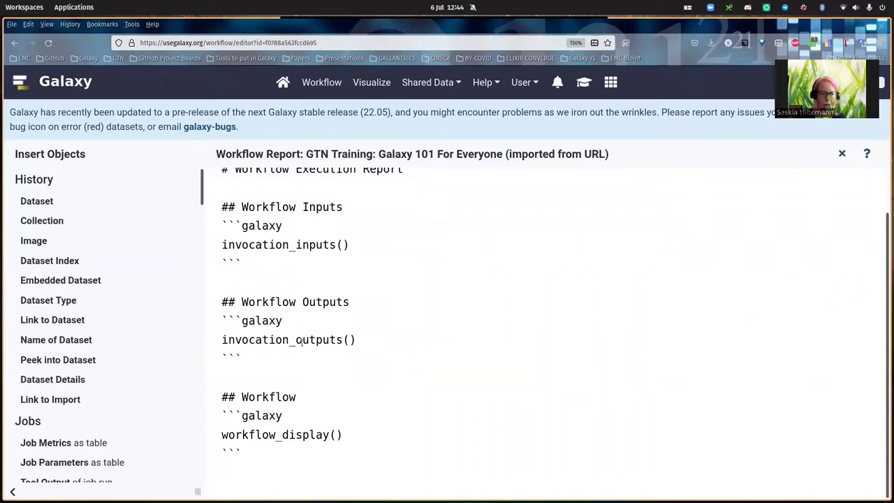
scroll(305, 391, "up", 1)
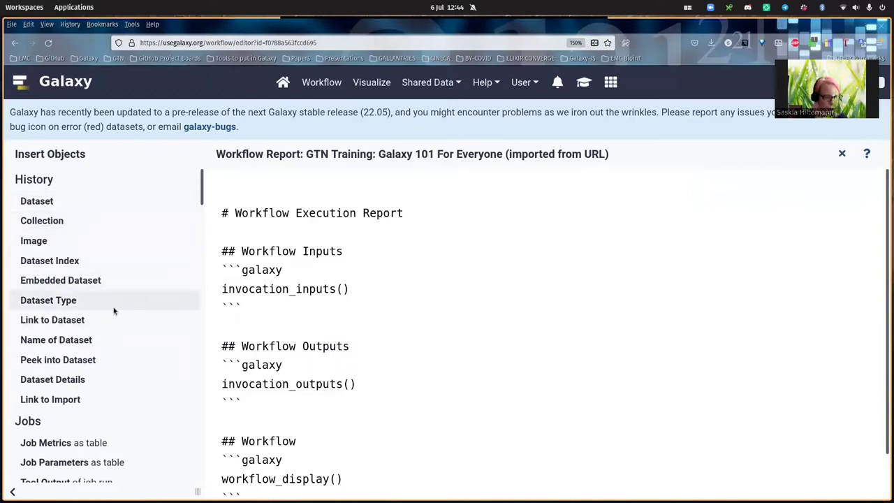
scroll(114, 309, "down", 3)
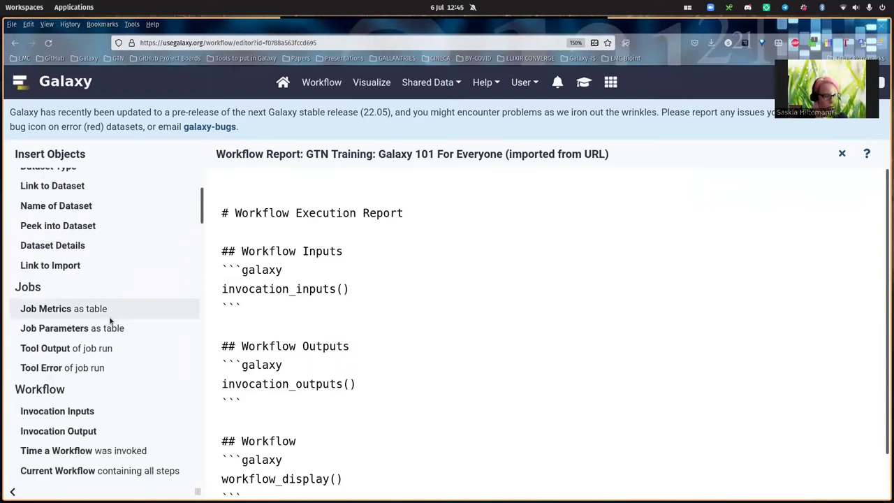
scroll(106, 323, "down", 3)
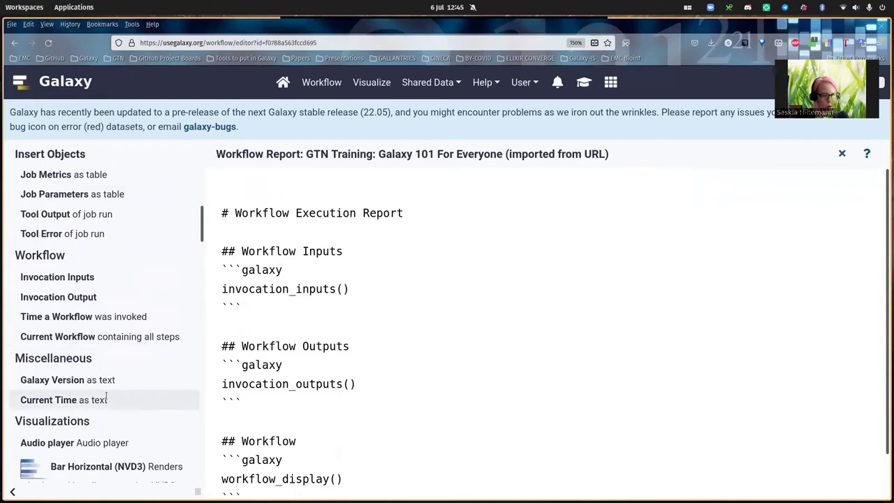
left_click(70, 380)
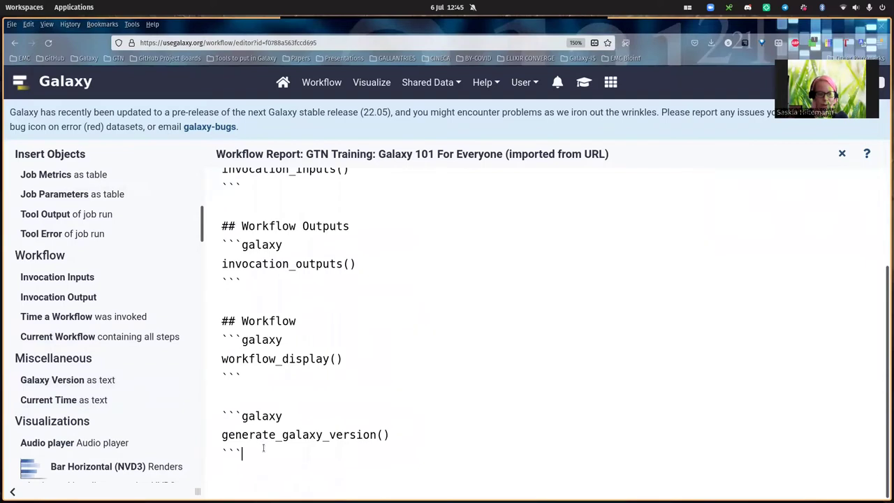
left_click_drag(263, 448, 212, 411)
key("BackSpace")
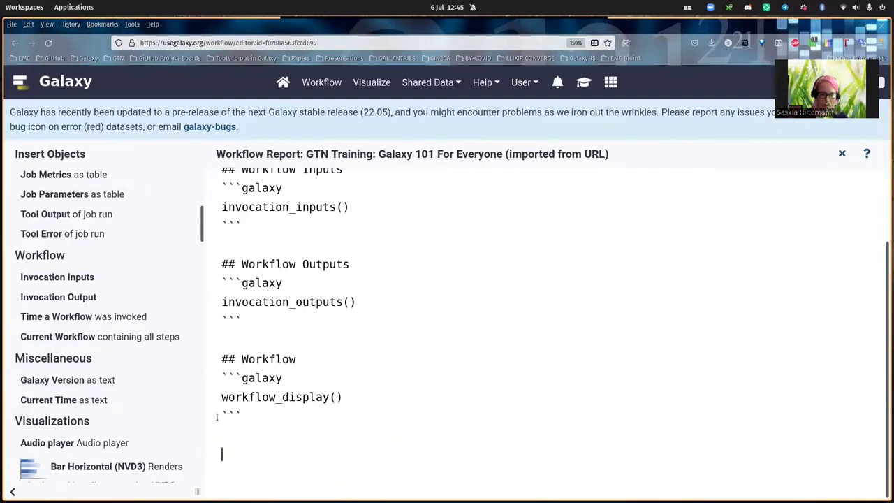
Replace the text of the report's main heading "Workflow Execution Report" with "Flower report", keeping the # heading mark
scroll(353, 488, "up", 3)
left_click(248, 232)
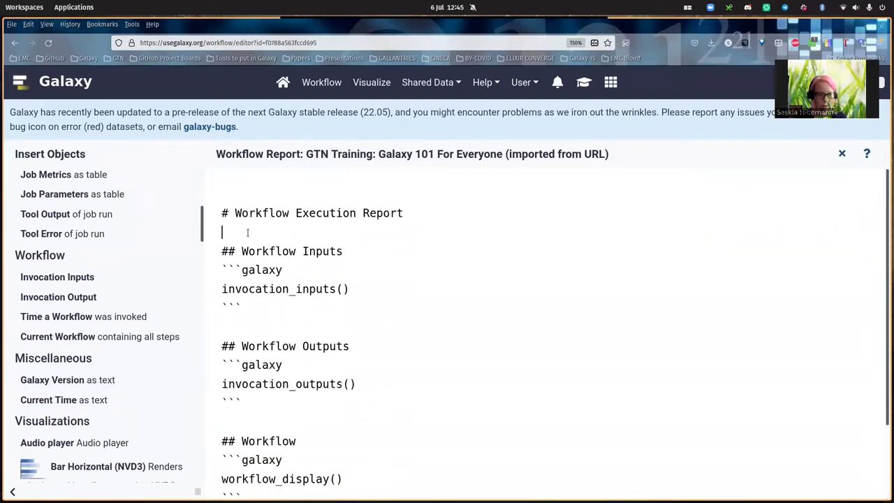
left_click(455, 209)
key("BackSpace")
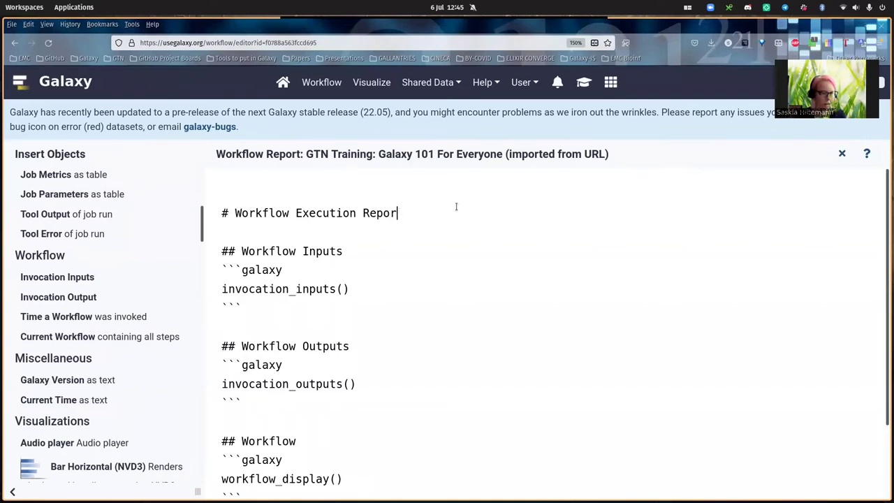
key("BackSpace")
key("BackSpace")
key("BackSpace")
key("BackSpace")
key("BackSpace")
key("BackSpace")
key("BackSpace")
key("BackSpace")
key("BackSpace")
key("BackSpace")
key("BackSpace")
key("BackSpace")
key("BackSpace")
key("BackSpace")
key("BackSpace")
key("BackSpace")
key("BackSpace")
key("BackSpace")
key("BackSpace")
key("BackSpace")
key("BackSpace")
key("BackSpace")
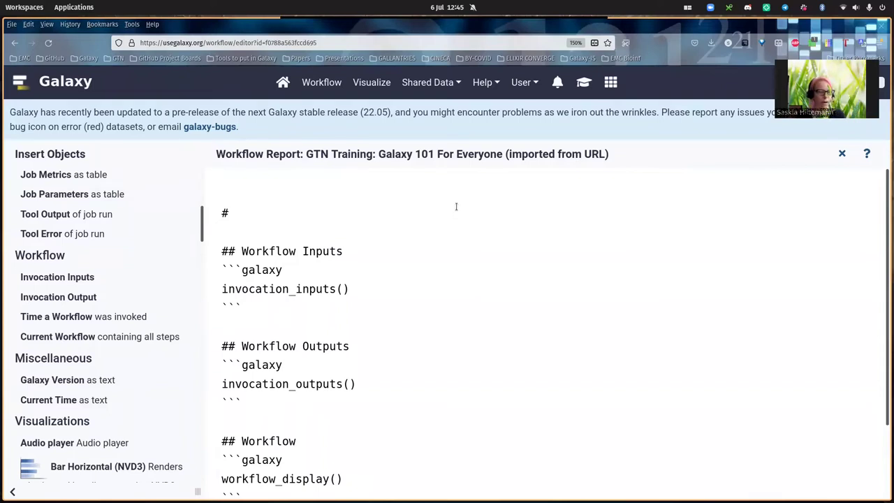
type("Iris report")
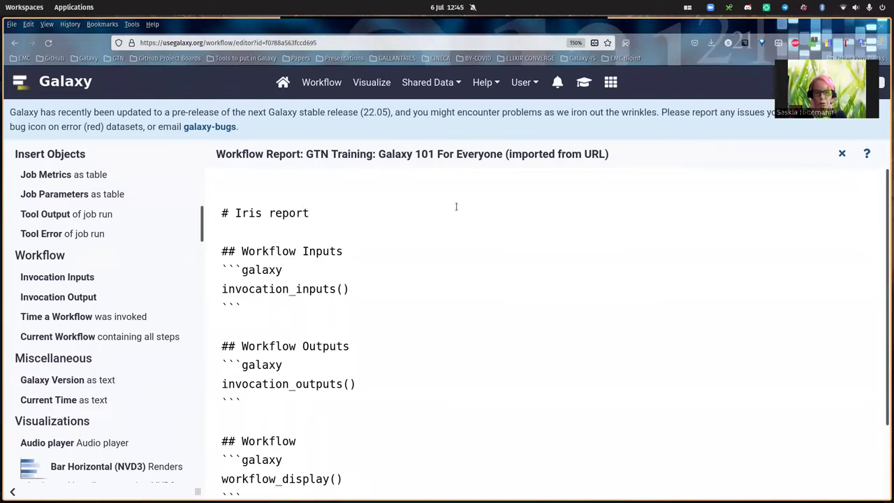
key("BackSpace")
key("BackSpace")
key("BackSpace")
key("BackSpace")
key("BackSpace")
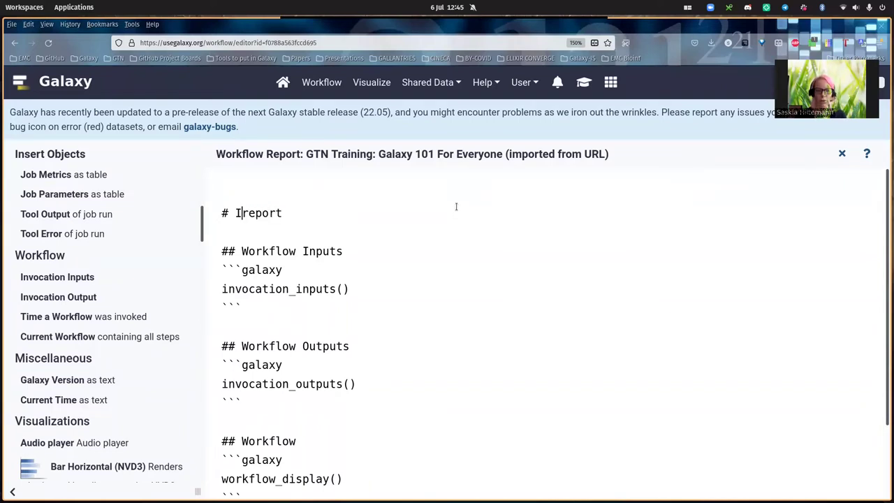
type("Flower")
key("Right")
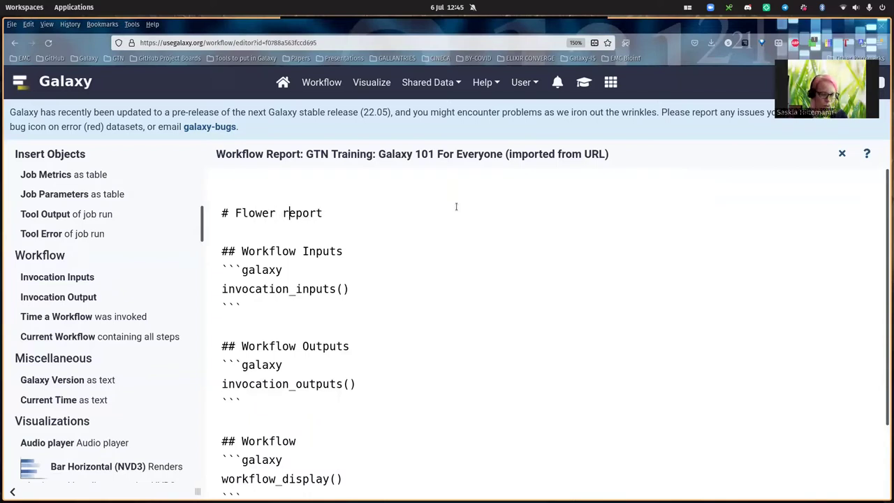
Add two blank lines beneath the "Flower report" heading and remove one blank line above it
key("Return")
key("Return")
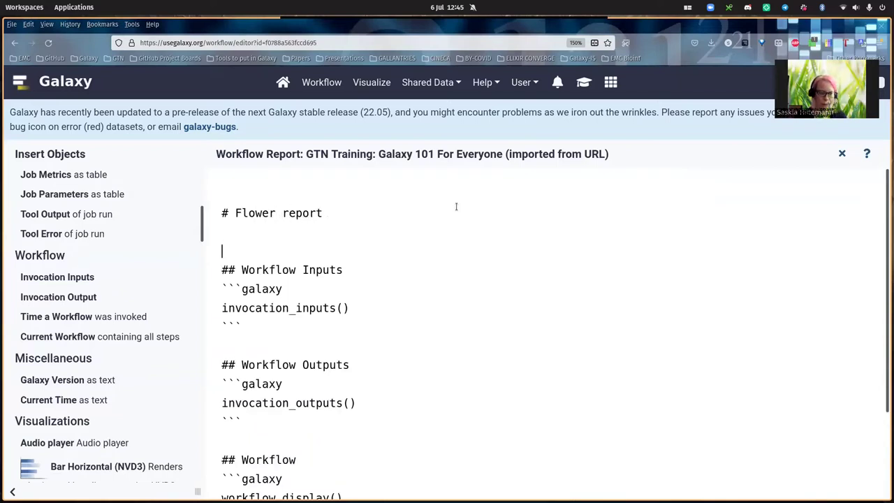
key("Up")
key("Up")
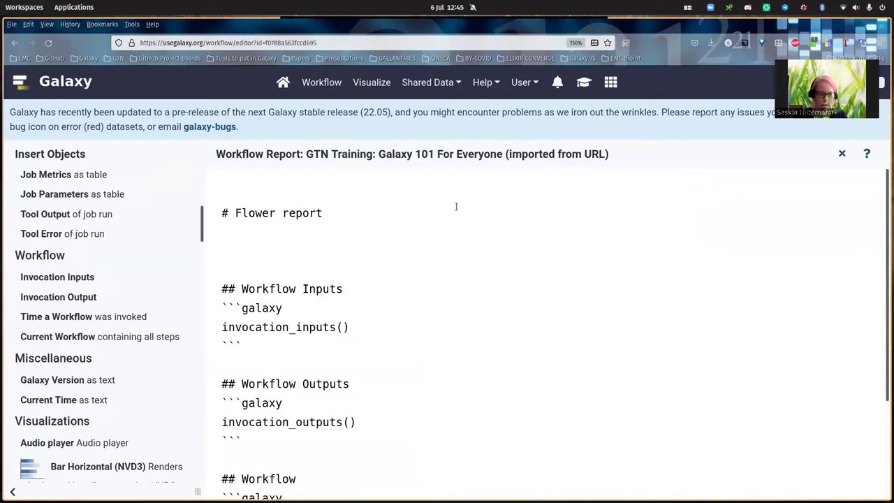
key("BackSpace")
key("Down")
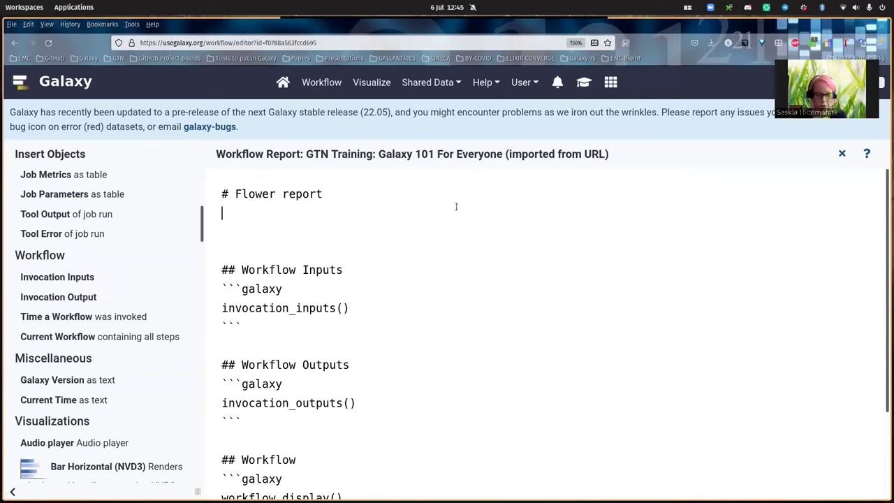
Write "Below is the report about sepal and petal length of flowers." directly under the main heading, followed by a line break
left_click(456, 206)
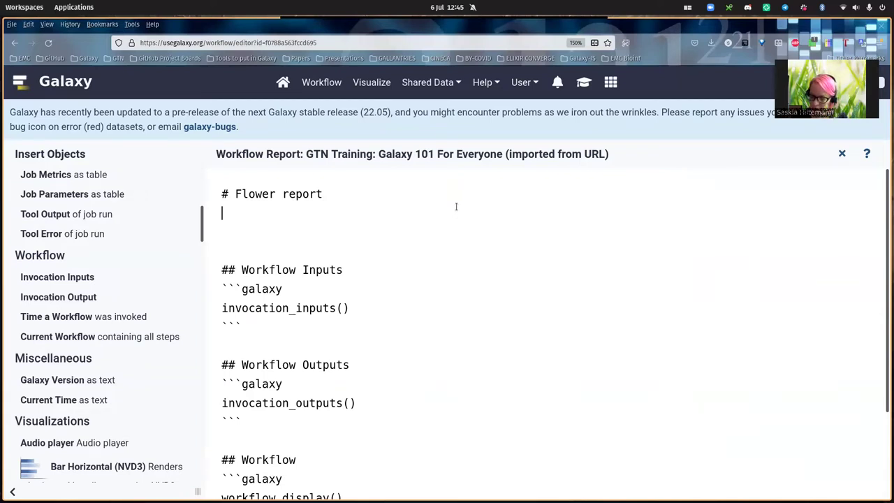
type("Bel")
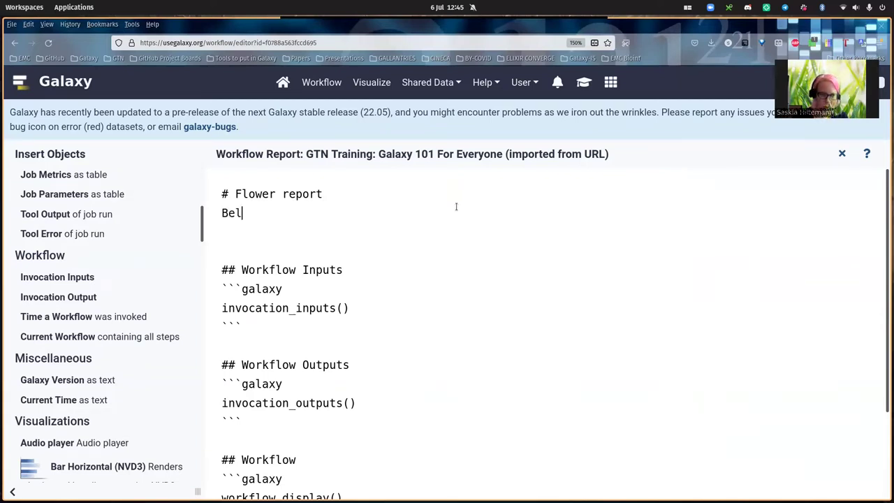
type("ow is the report ")
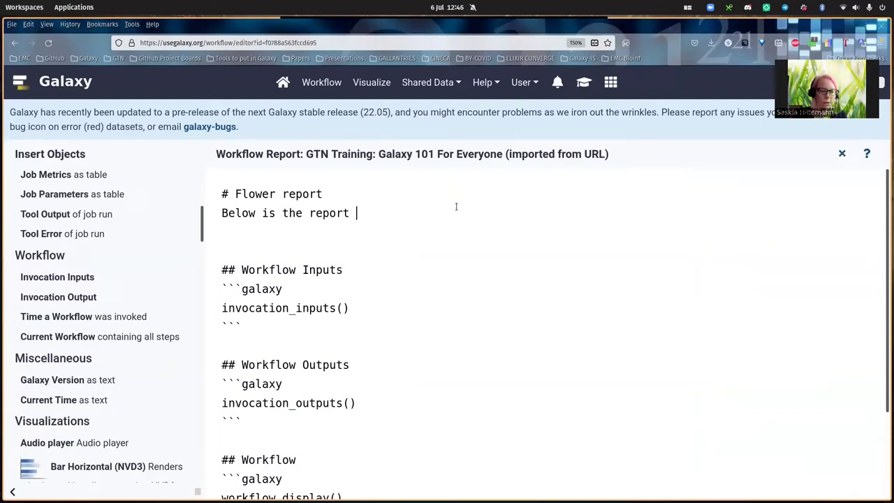
type("about se")
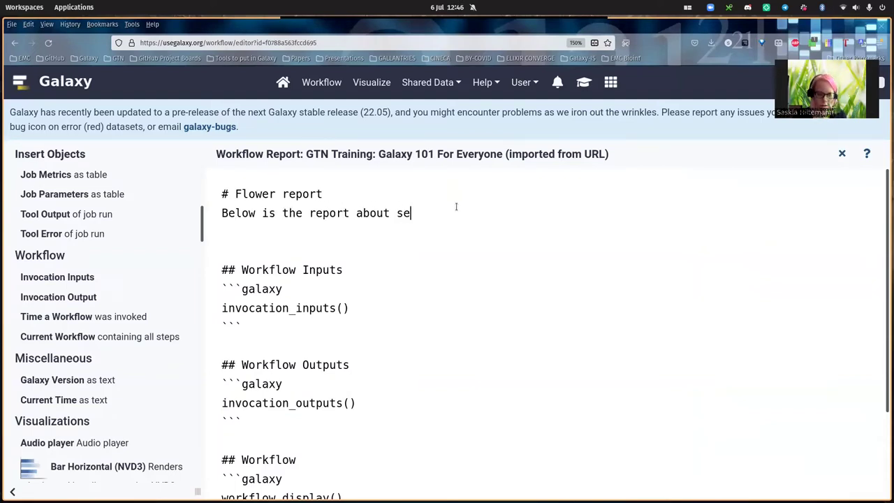
type("pal and pe")
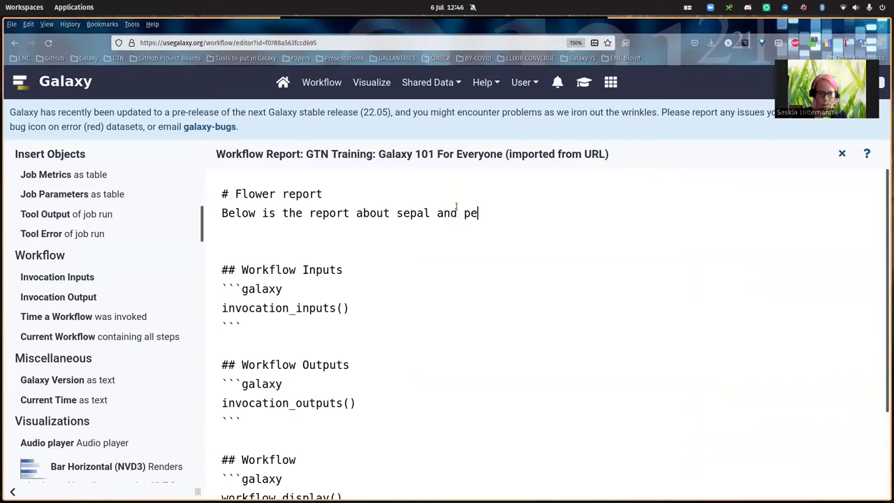
type("tal length")
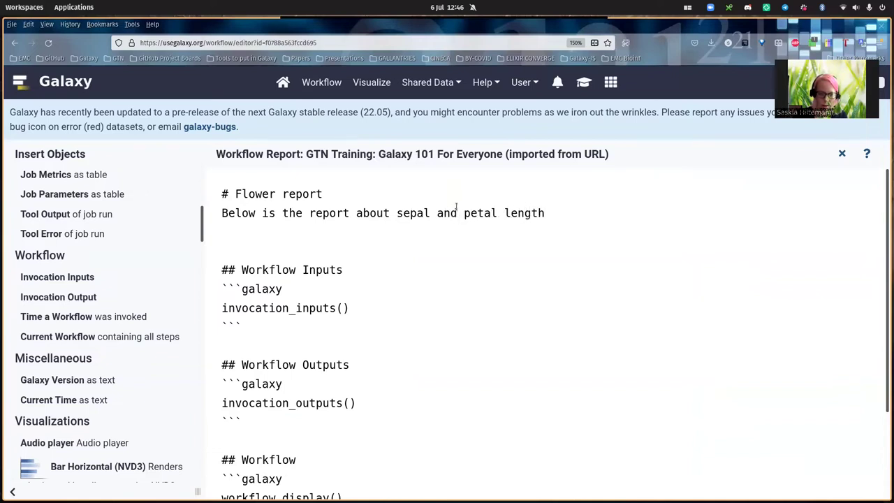
type(" of flowers.")
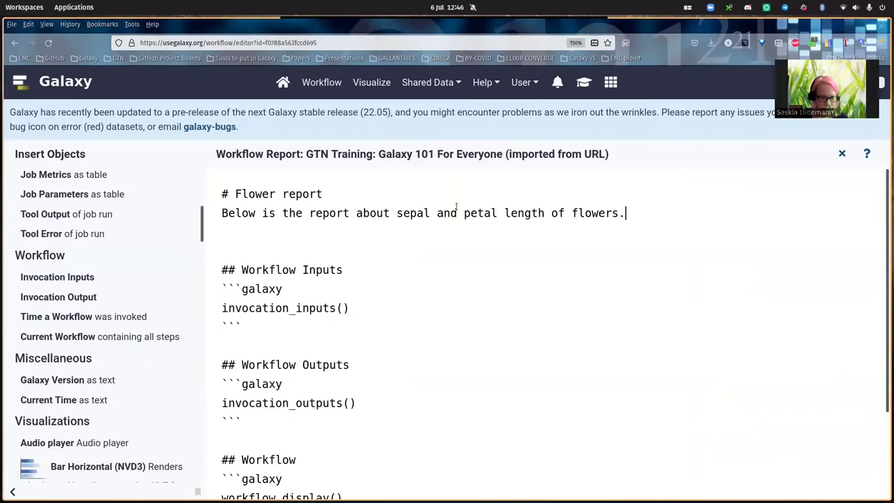
key("Return")
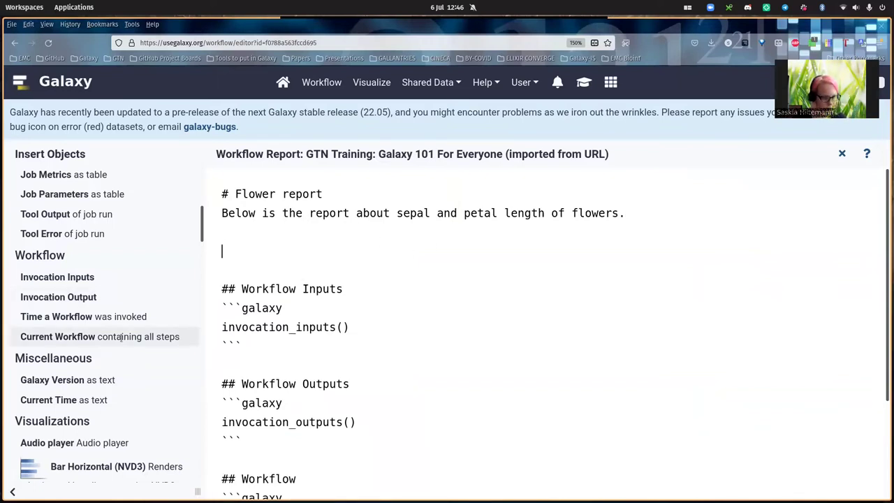
Insert the Galaxy Version object between the introductory sentence and the Workflow Inputs section
scroll(121, 338, "down", 1)
scroll(120, 337, "down", 4)
scroll(120, 337, "up", 9)
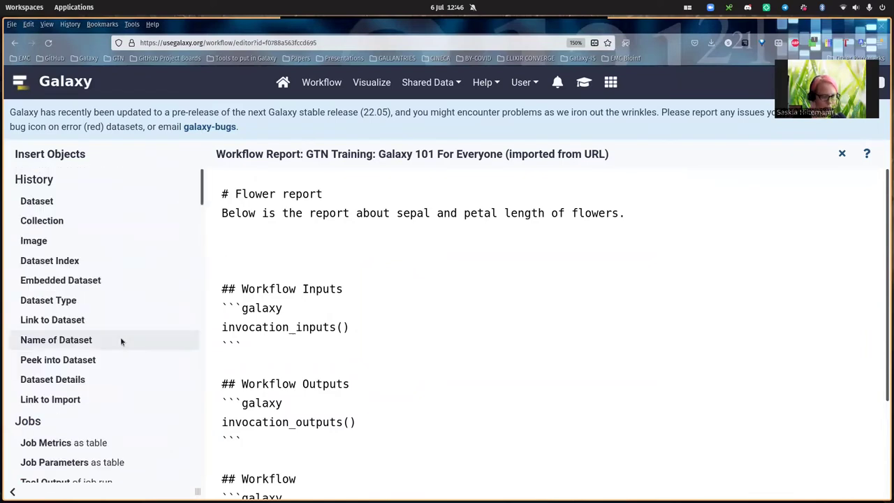
scroll(120, 337, "down", 4)
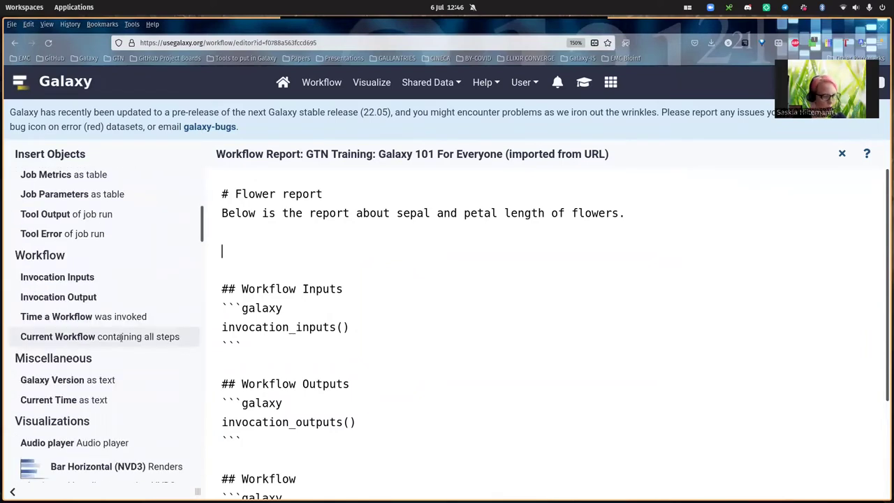
left_click(104, 385)
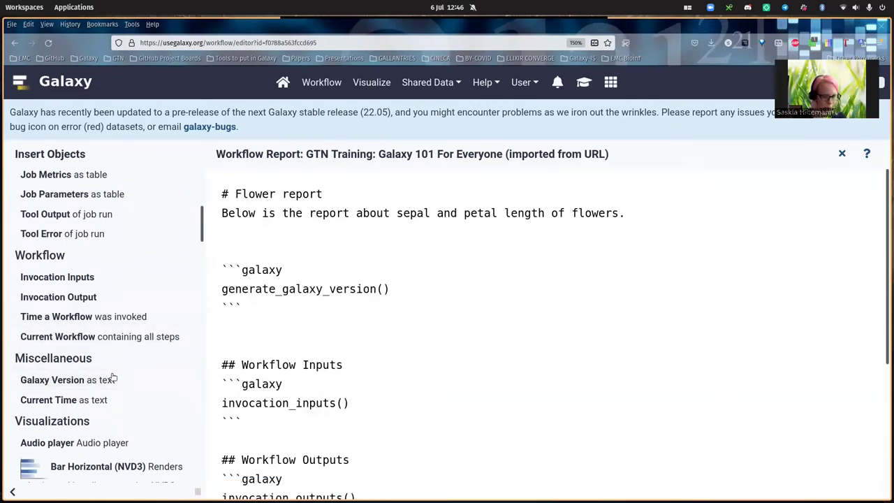
Insert the Current Time object on a new line below the Galaxy version block
left_click(244, 321)
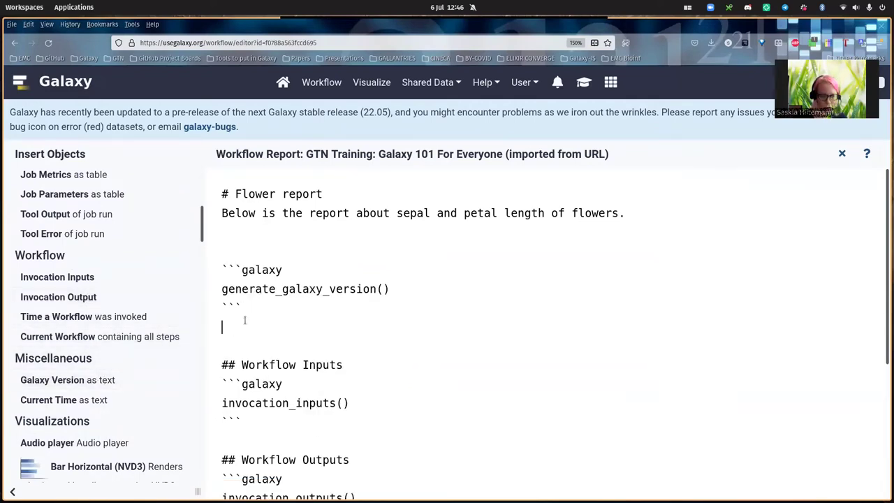
key("Return")
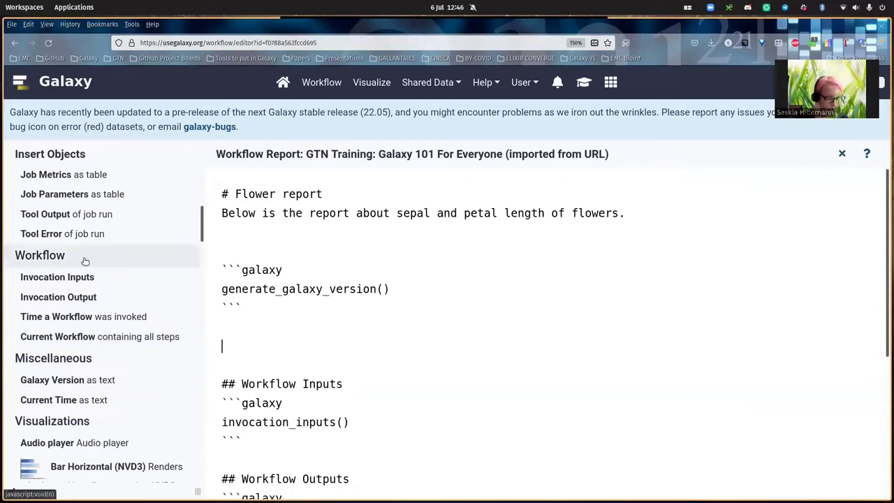
left_click(68, 398)
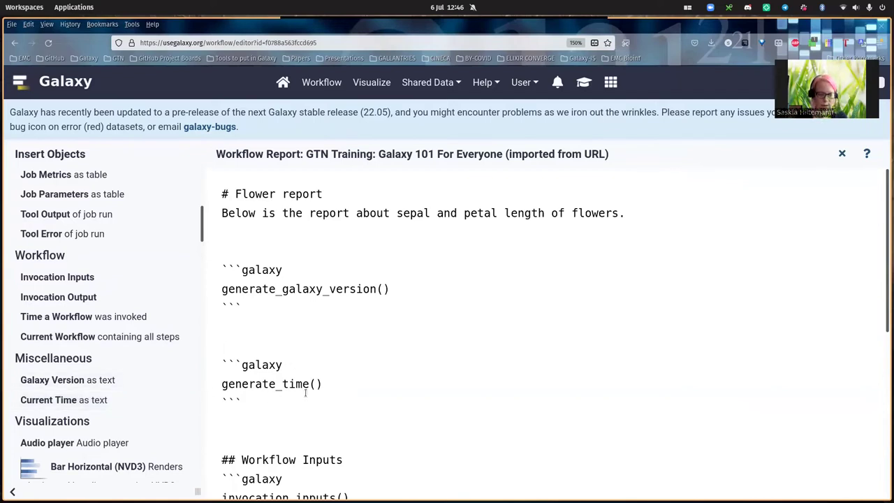
Delete the Workflow Inputs heading together with its invocation_inputs() block from the report template
scroll(143, 319, "up", 4)
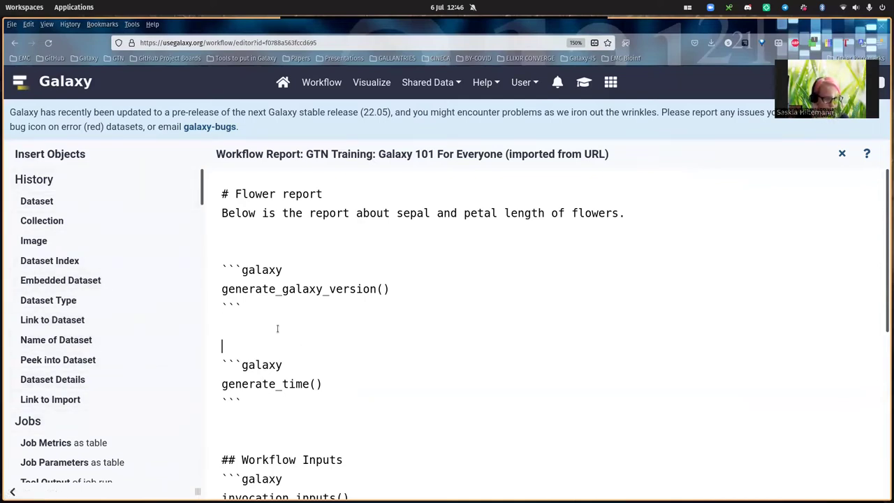
left_click(259, 417)
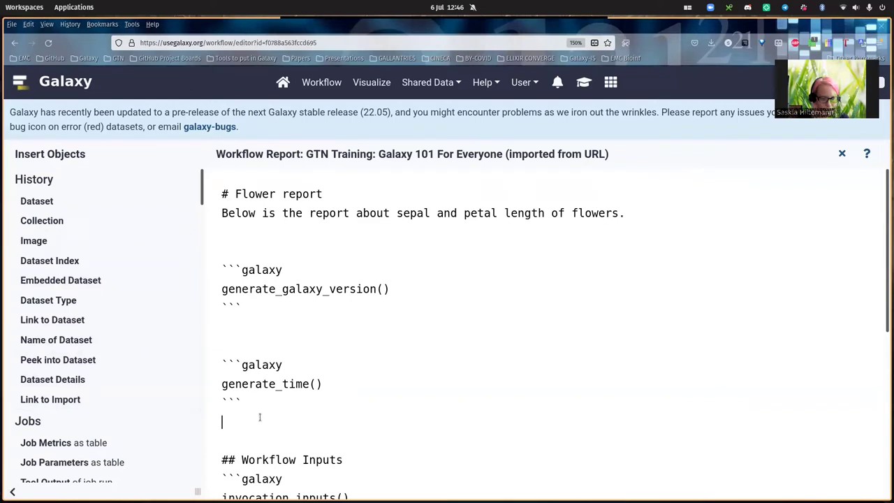
scroll(259, 417, "down", 4)
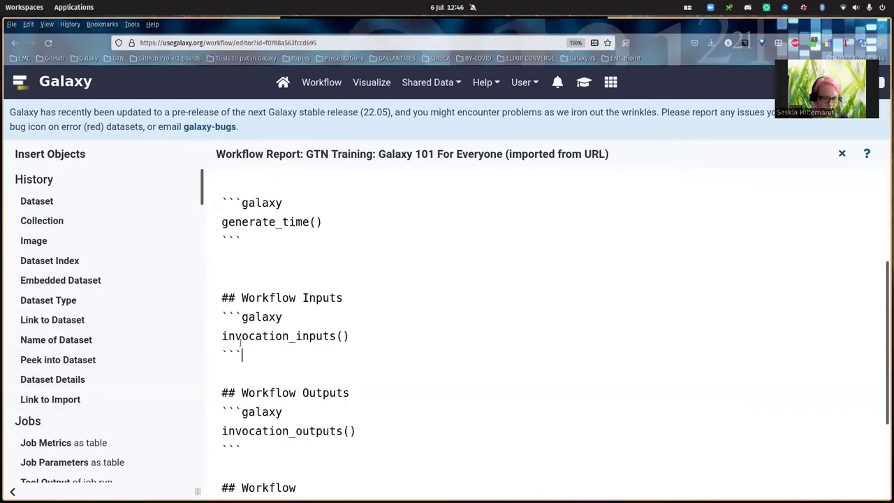
left_click_drag(240, 352, 205, 274)
key("BackSpace")
key("BackSpace")
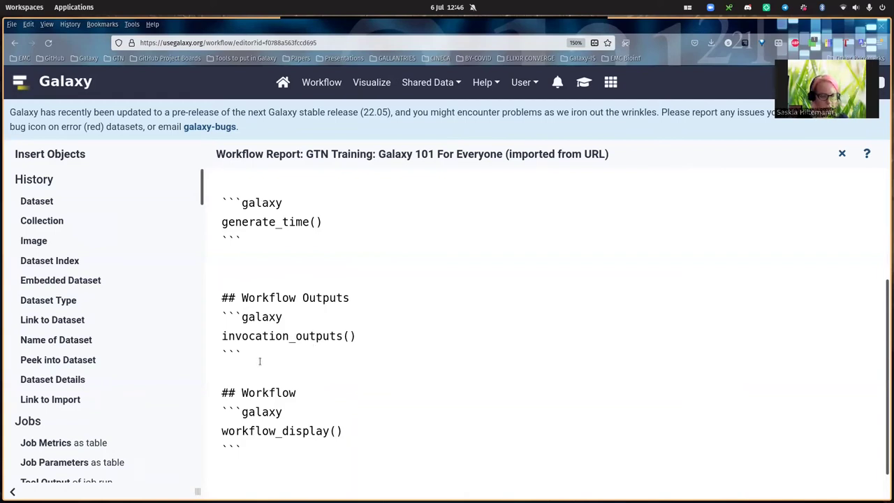
Add three blank lines beneath the "Workflow Outputs" heading and remove one blank line above it
left_click(370, 296)
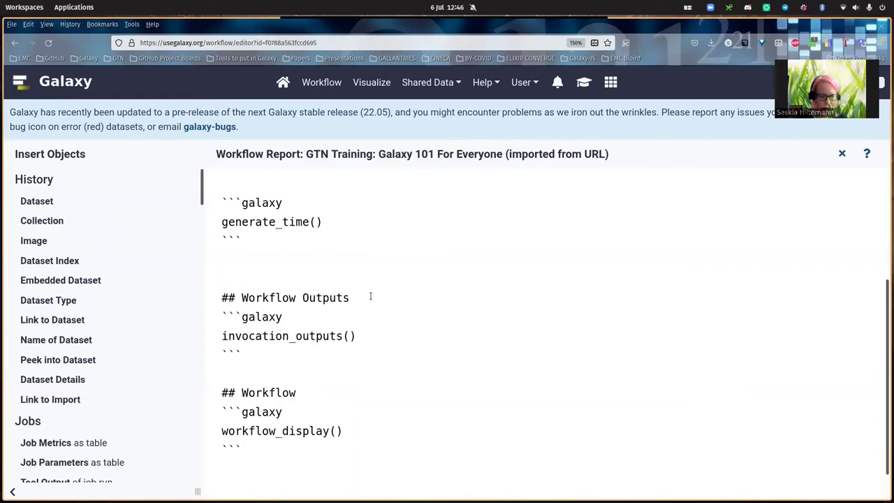
key("Return")
key("Up")
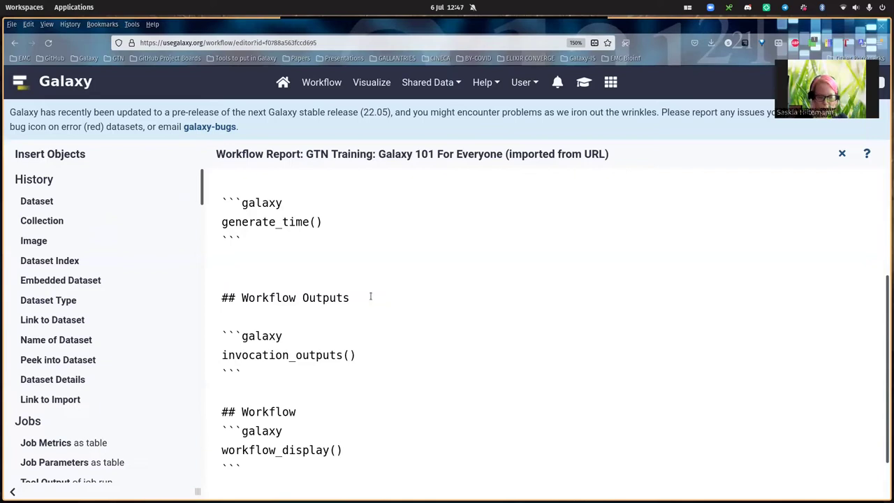
key("BackSpace")
key("Down")
key("Down")
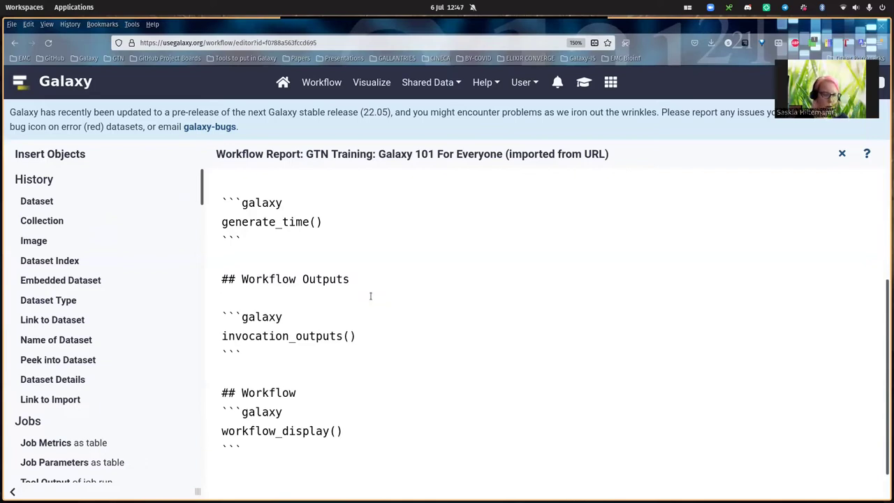
key("Return")
key("Return")
key("Up")
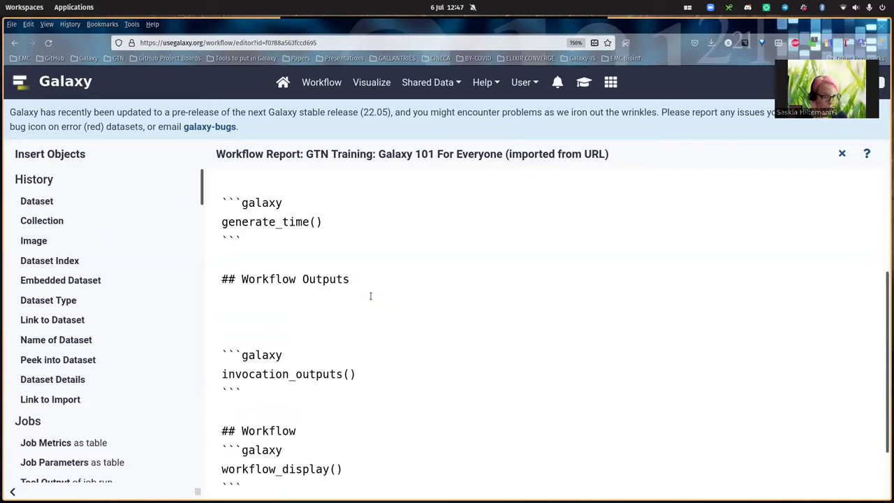
Check which output labels are offered for inserting an Image object, without inserting one
left_click(35, 241)
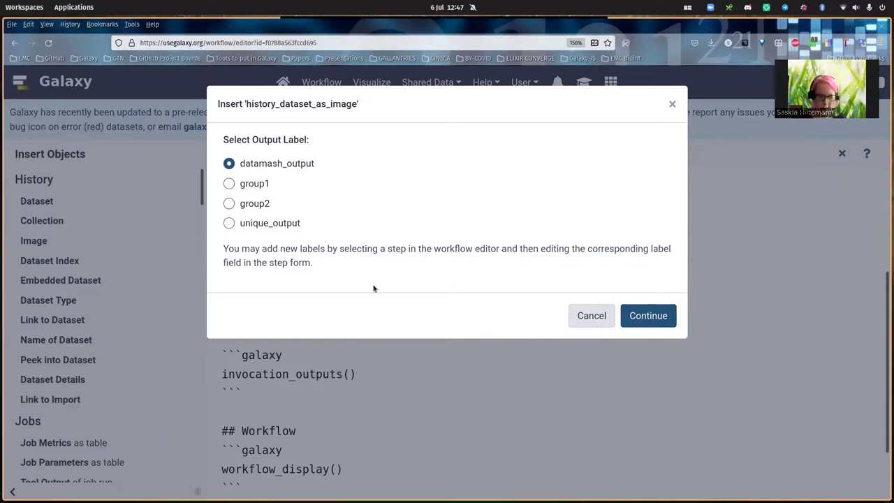
left_click(581, 311)
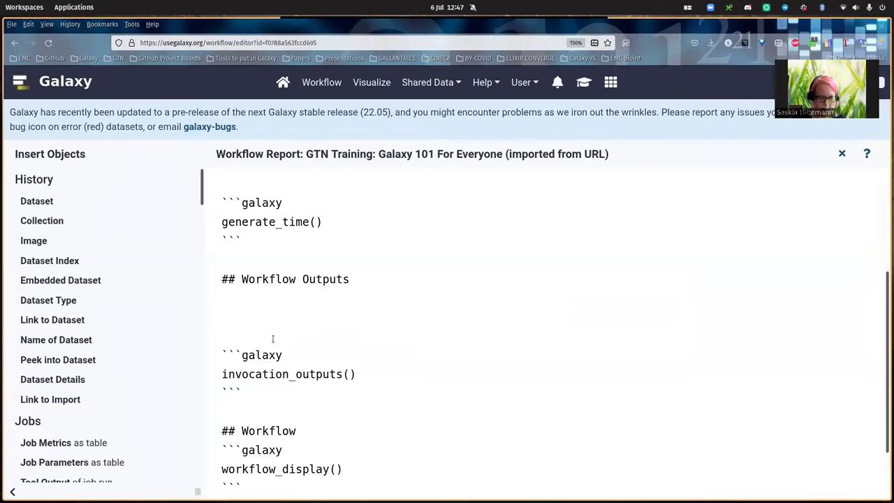
Add the second-level heading "## Worflow stats" between the introductory sentence and the Galaxy version block
scroll(272, 339, "up", 3)
left_click(270, 250)
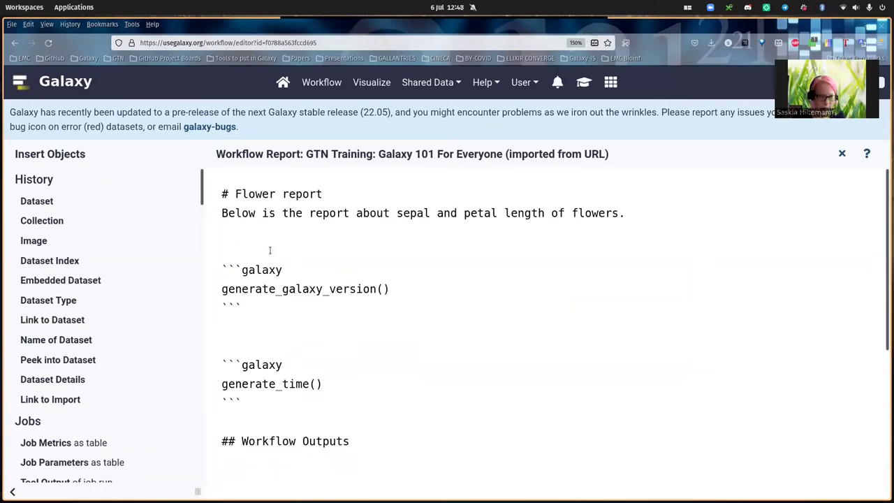
type("##")
key("Return")
key("Up")
key("End")
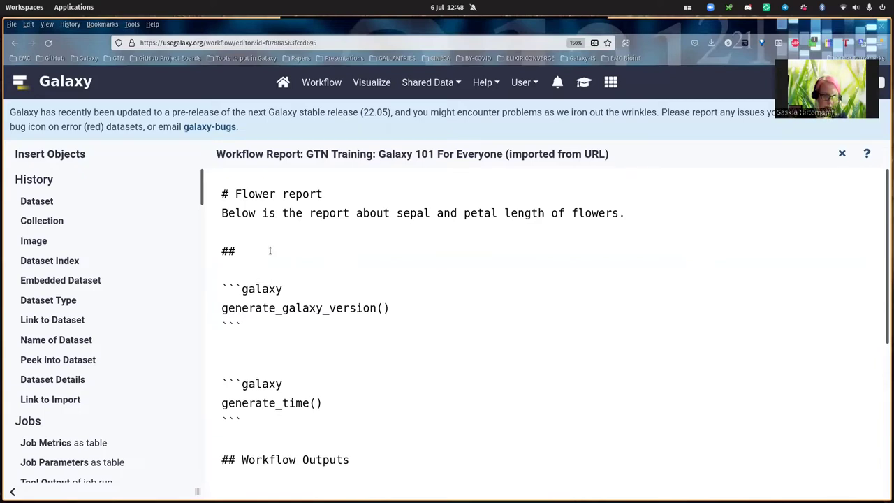
type("Worflow stats")
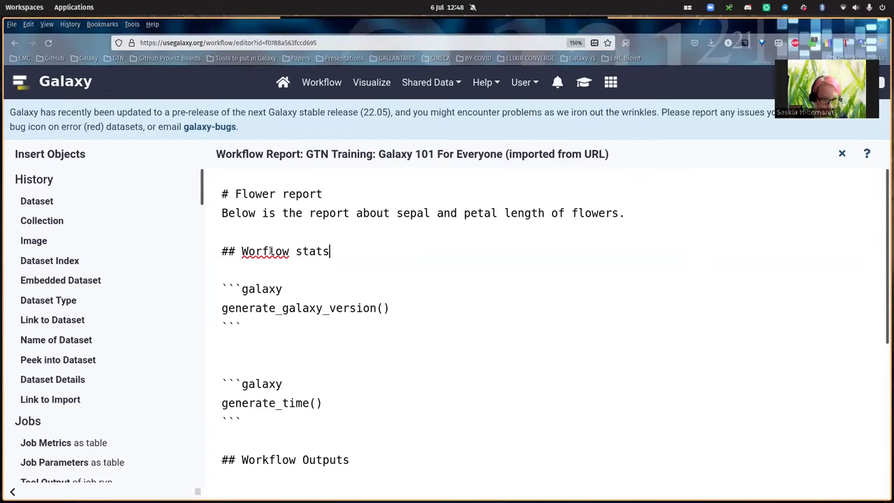
Remove one blank line between the Galaxy version and time blocks and one beneath the "Workflow Outputs" heading
key("Down")
key("Down")
key("Down")
key("Down")
key("Down")
key("Down")
key("Down")
key("Down")
key("Down")
key("Up")
key("Up")
key("Up")
key("BackSpace")
key("Down")
key("Down")
key("Down")
key("Down")
key("Down")
key("Down")
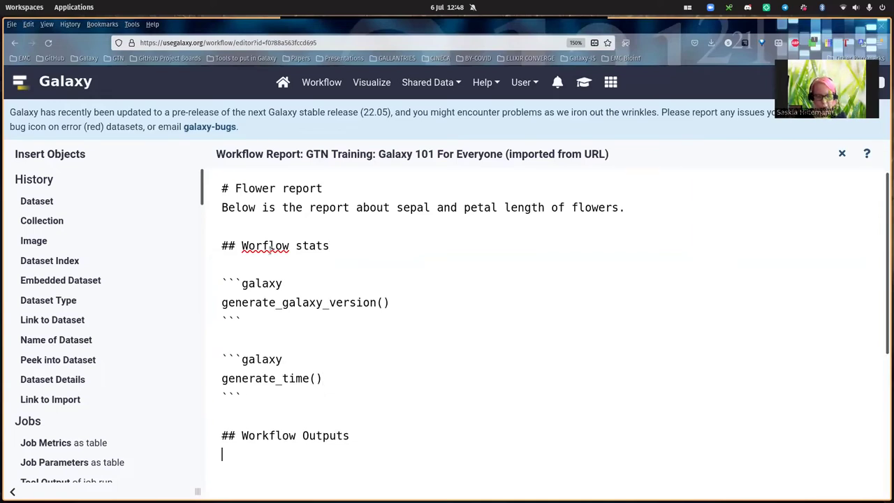
type("```galaxy invocation_outputs() ```")
key("Up")
key("Up")
key("Up")
key("BackSpace")
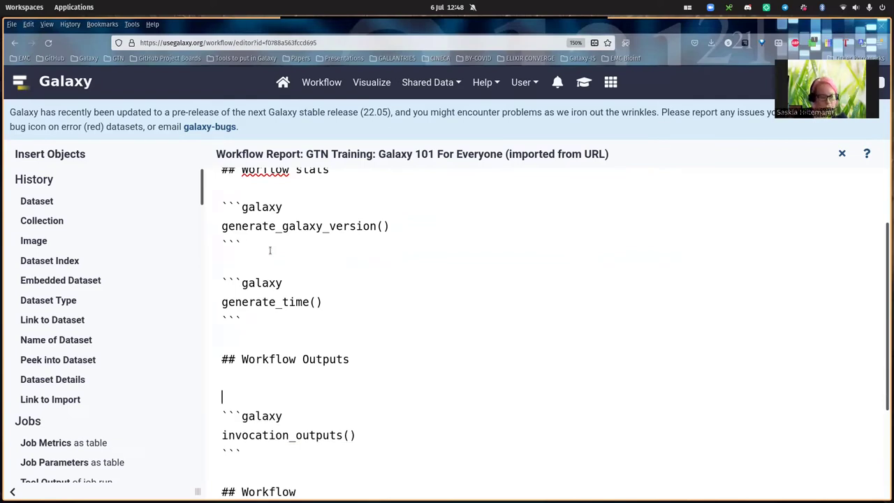
Close the report editor and save the workflow
scroll(587, 306, "up", 2)
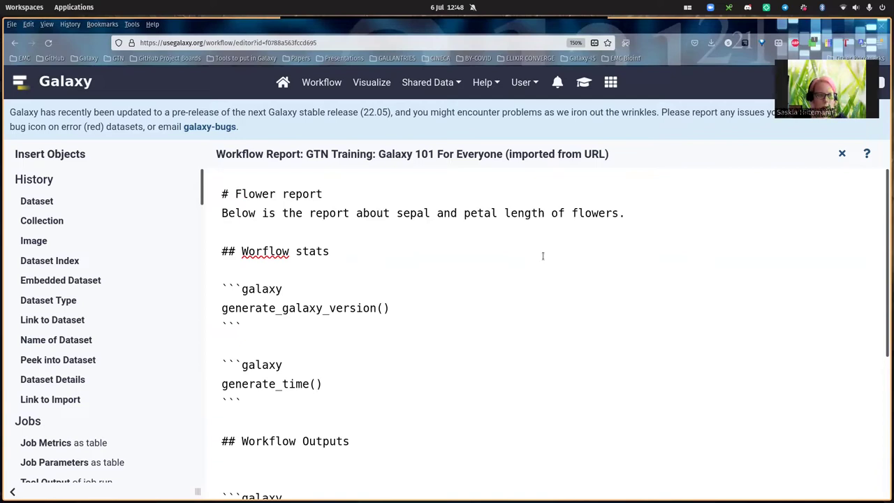
left_click(842, 155)
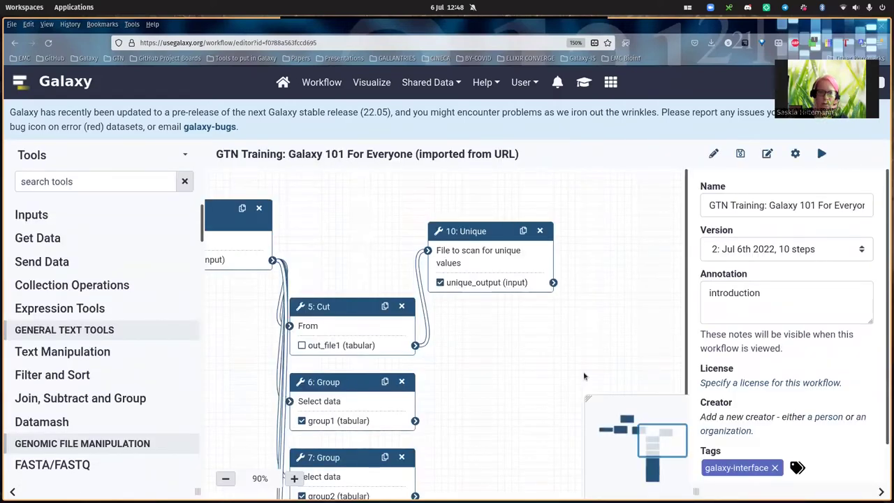
left_click(742, 153)
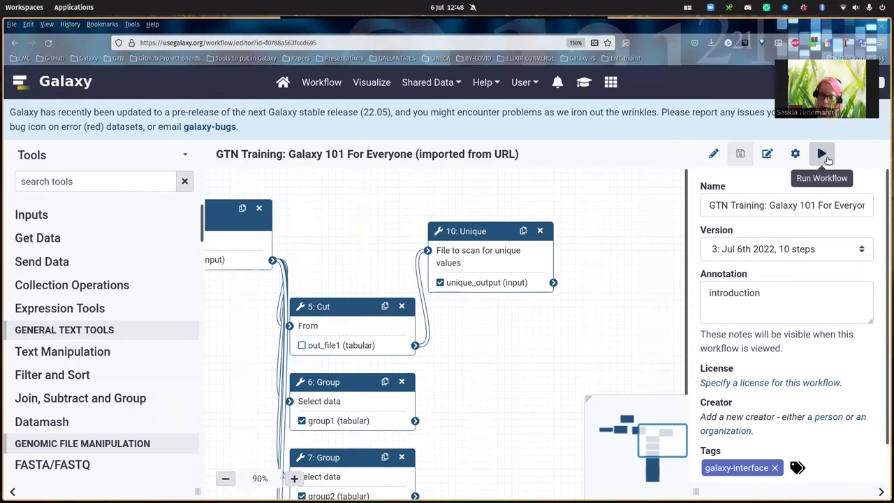
Run the workflow with "1: iris.csv" as the Iris Dataset
left_click(828, 157)
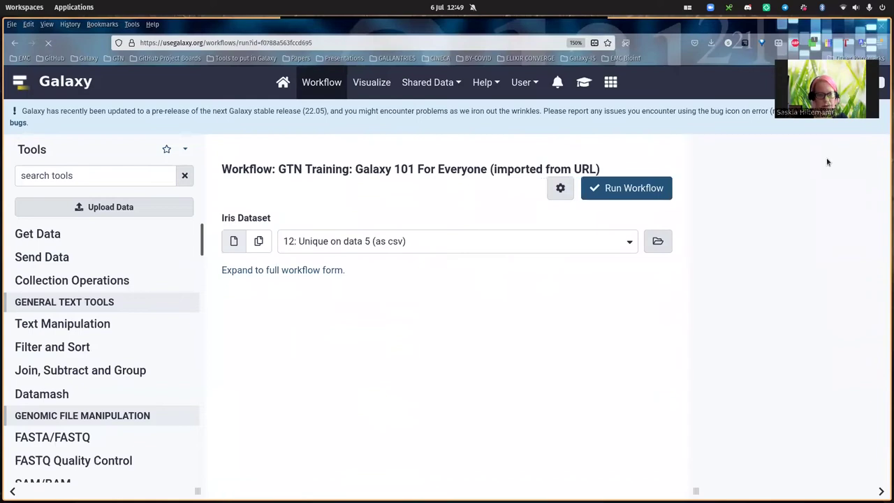
left_click(400, 243)
left_click(326, 366)
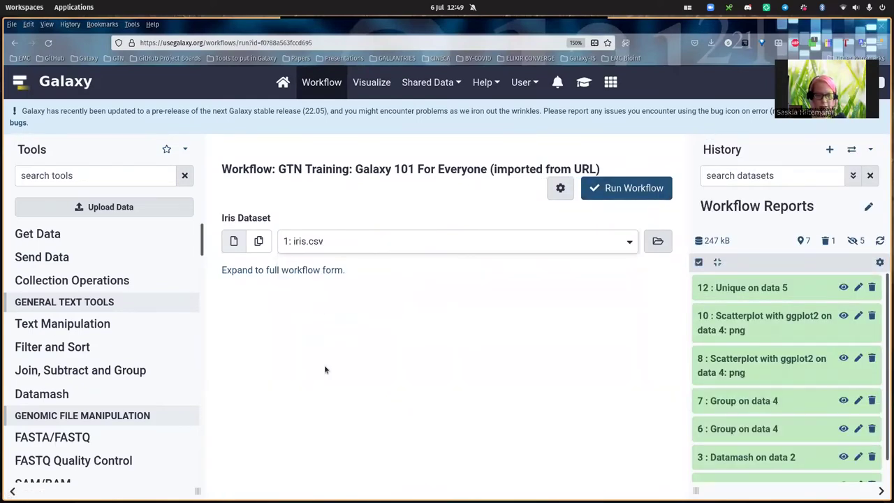
left_click(635, 189)
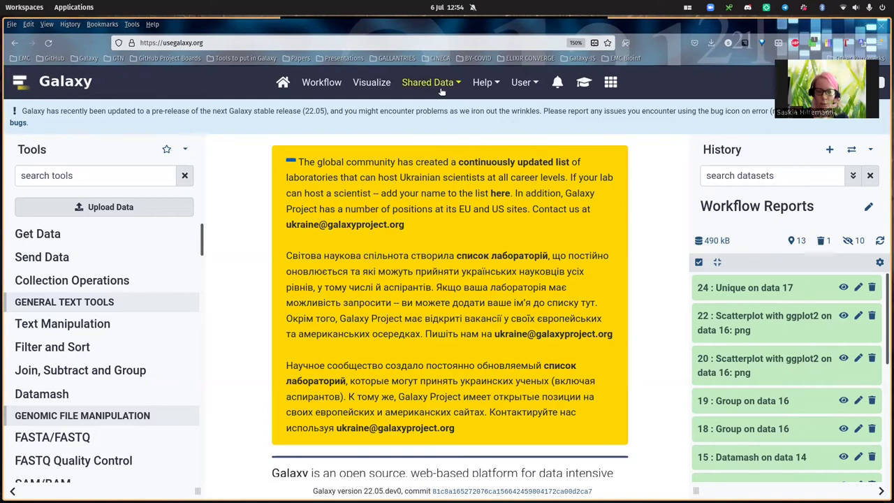
Open the report of the most recent workflow invocation
left_click(534, 82)
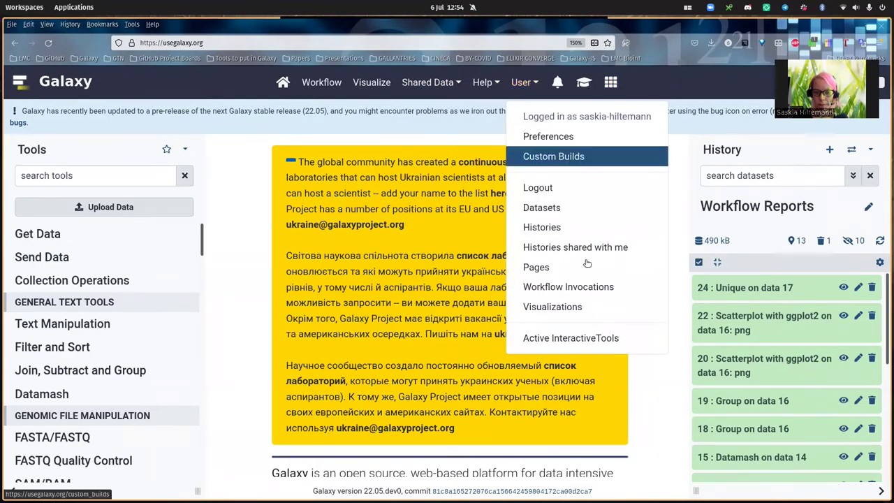
left_click(598, 284)
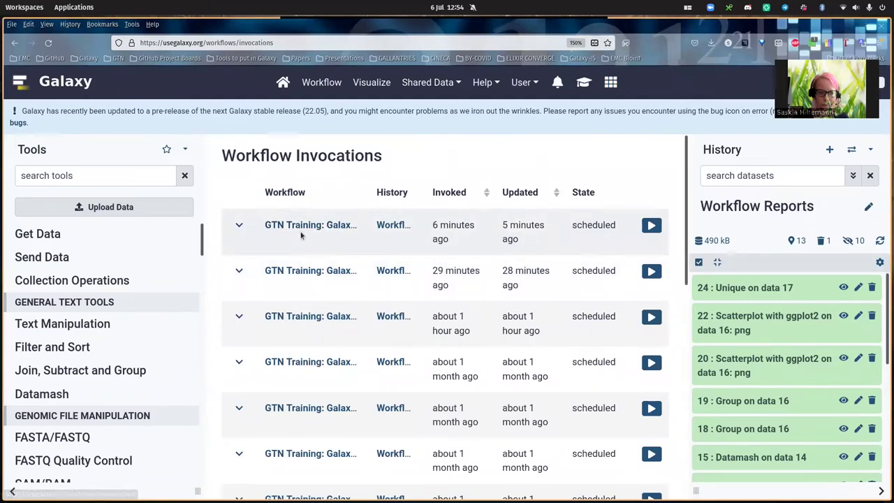
left_click(239, 225)
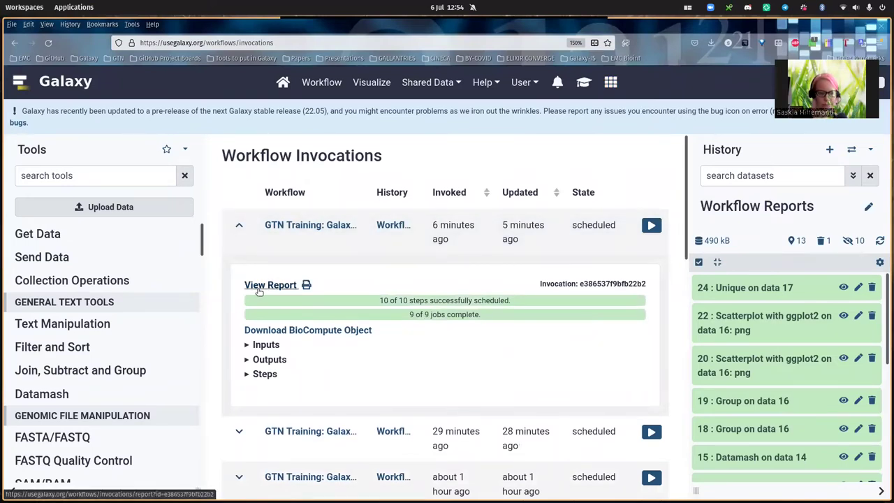
left_click(258, 291)
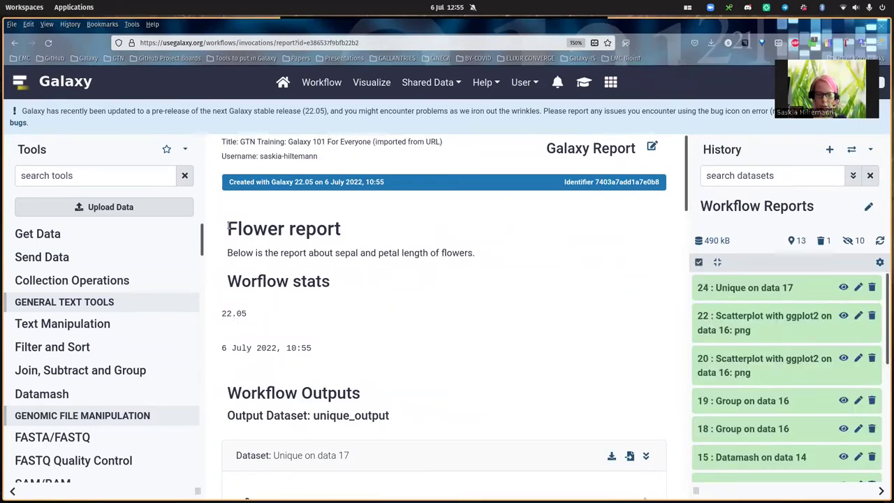
Examine the report's title, introductory sentence, Galaxy version, time and workflow outputs
left_click_drag(228, 225, 354, 236)
left_click(341, 250)
left_click_drag(228, 253, 480, 251)
left_click(231, 284)
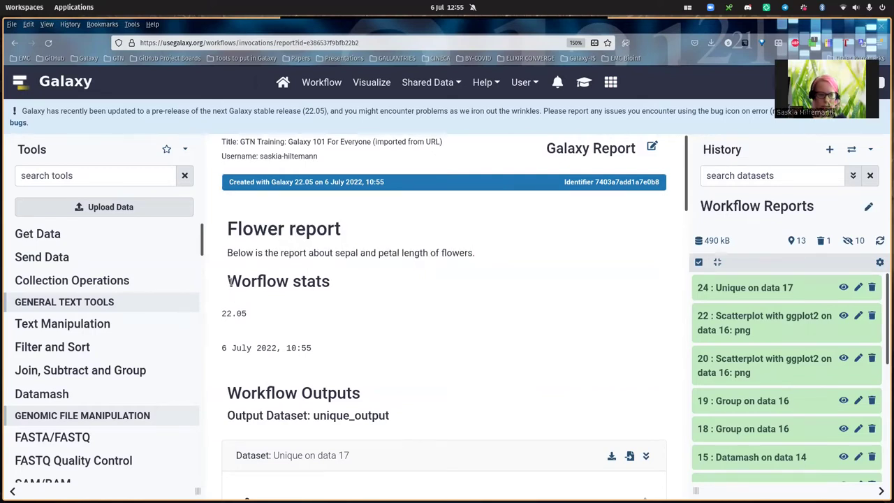
left_click_drag(221, 313, 260, 316)
left_click_drag(222, 347, 313, 347)
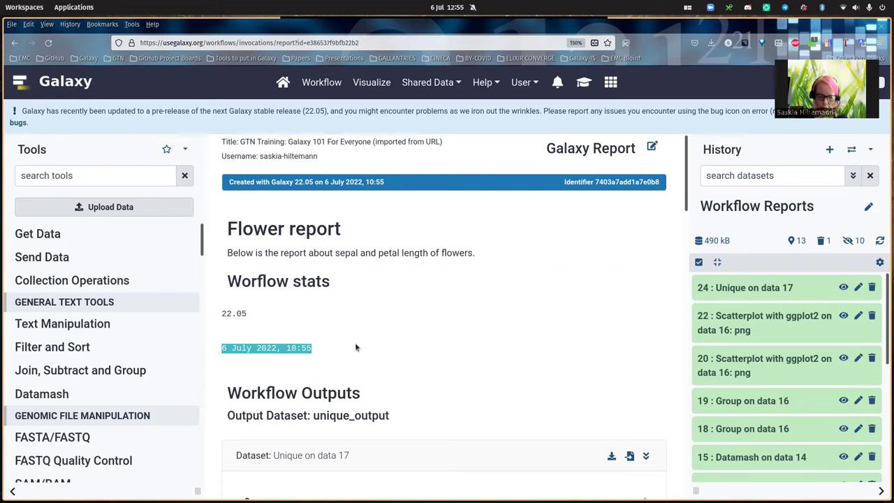
scroll(355, 347, "down", 3)
scroll(355, 347, "down", 3)
scroll(355, 347, "up", 7)
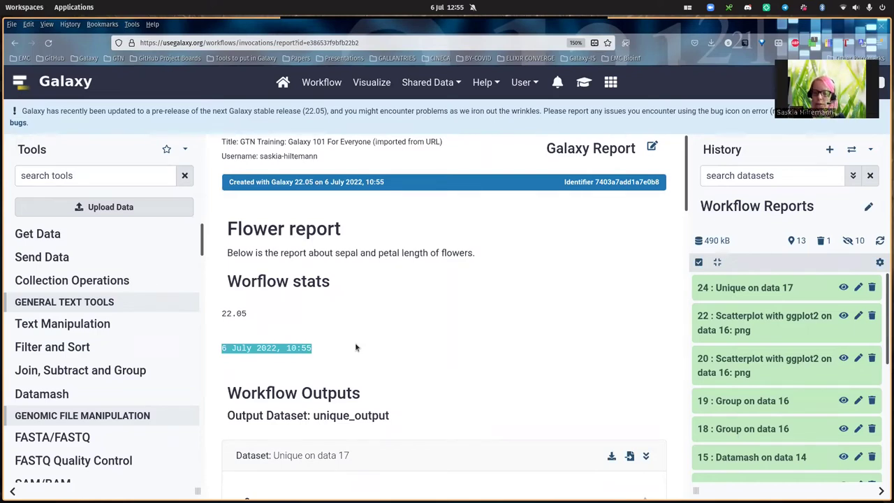
Open the most recently updated Galaxy 101 For Everyone workflow in the workflow editor
left_click(332, 85)
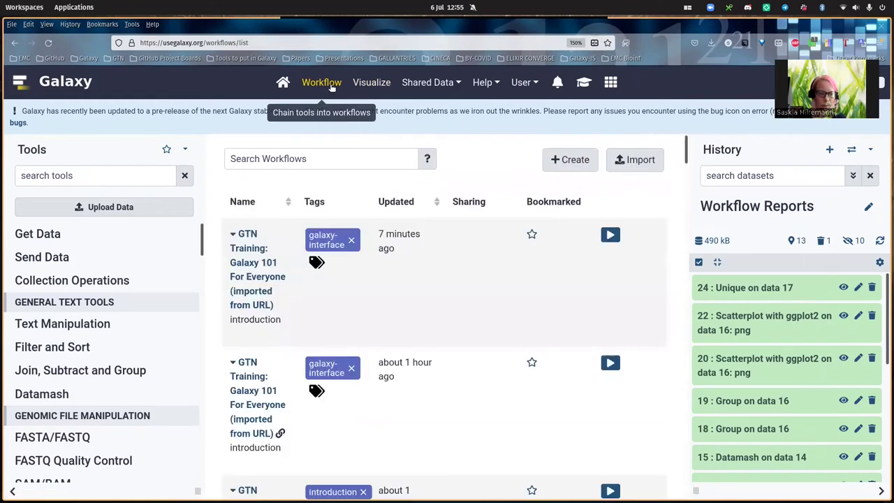
left_click(245, 262)
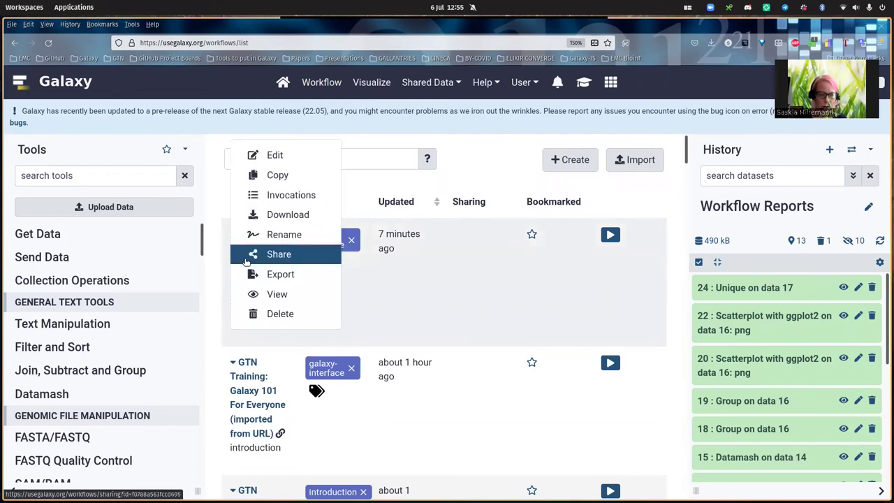
left_click(264, 155)
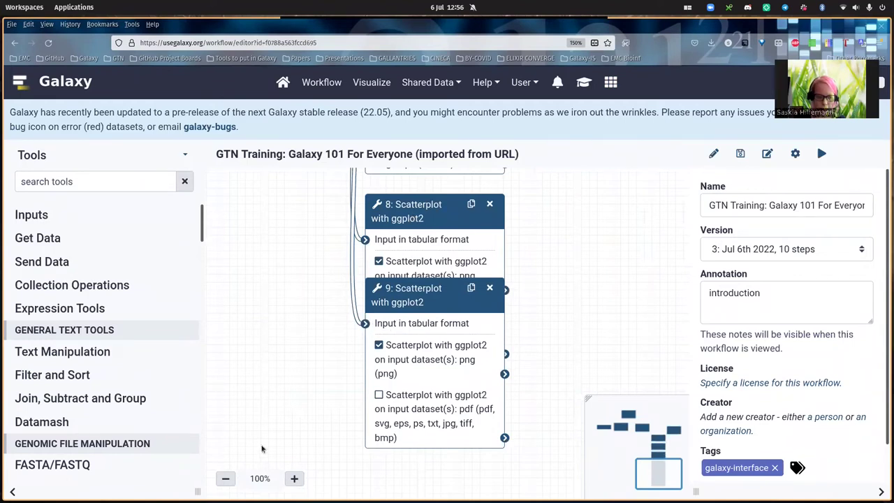
Move scatterplot step 9 clear below scatterplot step 8 on the workflow canvas
left_click(226, 478)
left_click(226, 479)
left_click_drag(386, 275, 384, 358)
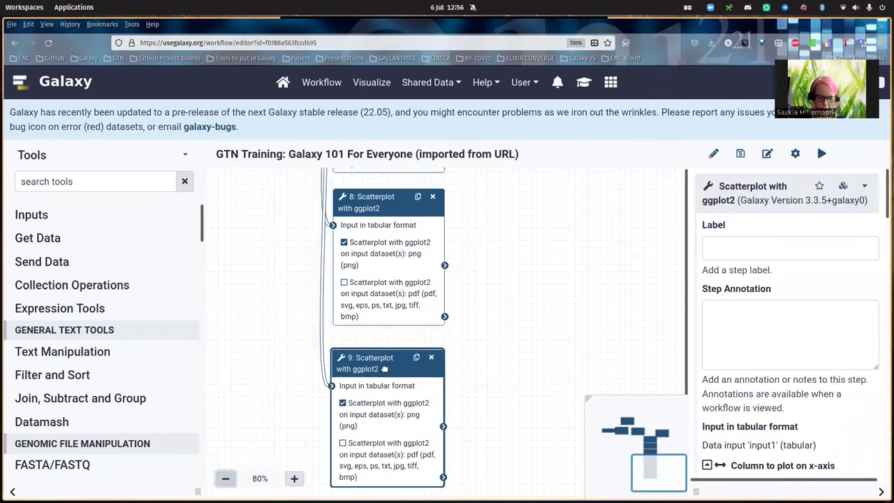
Select scatterplot step 8 and check its plotted columns, plot title and axis labels
left_click(371, 199)
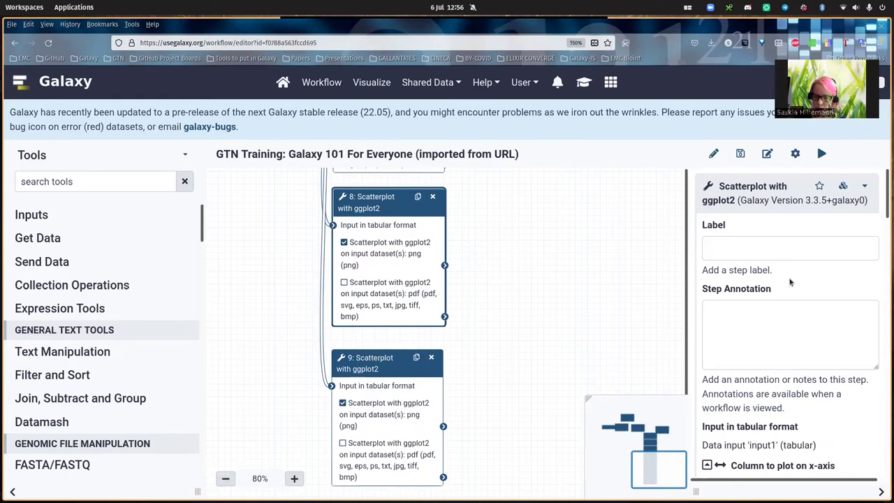
scroll(790, 282, "down", 5)
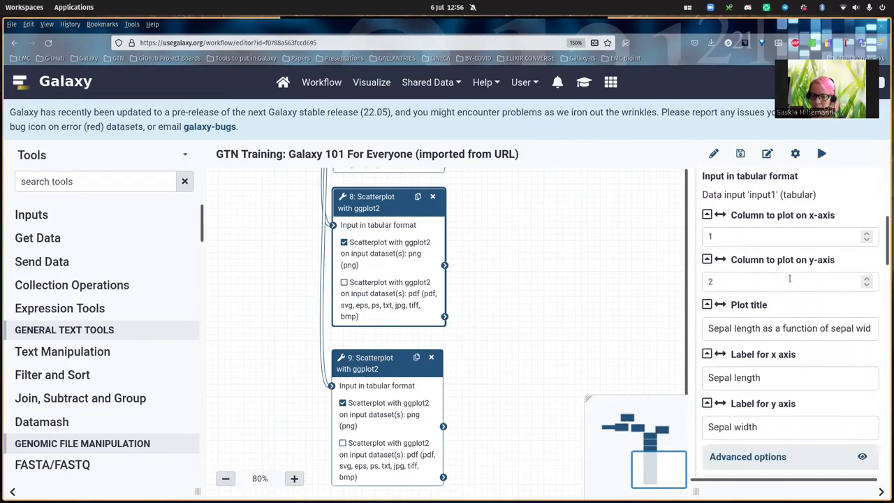
scroll(790, 279, "up", 1)
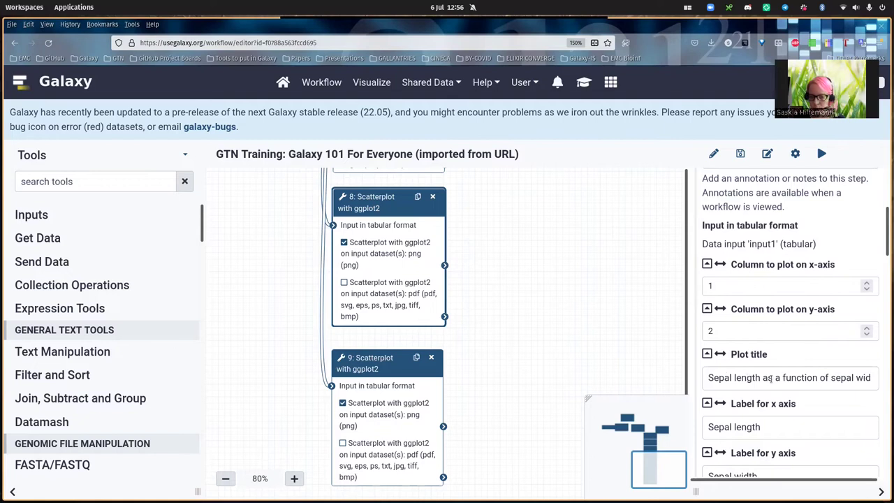
Read the rest of scatterplot step 8's plot title, and check scatterplot step 9's plotted columns, plot title and axis labels
left_click(815, 383)
key("End")
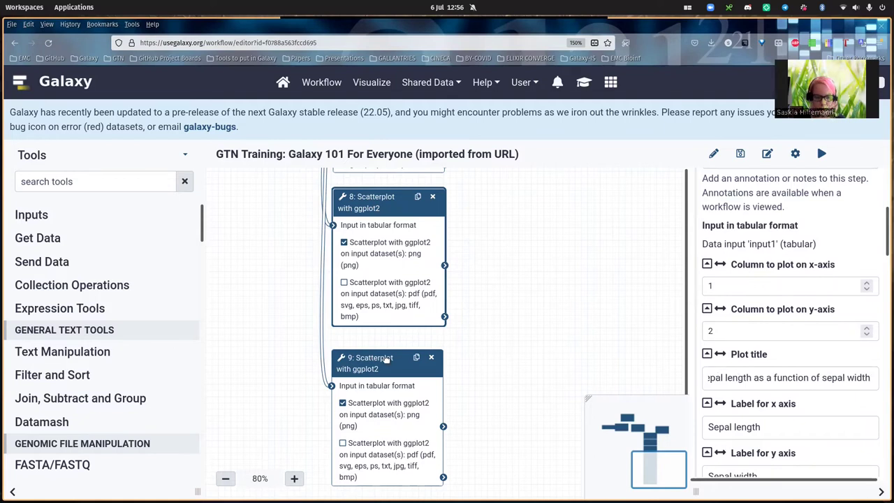
left_click(386, 358)
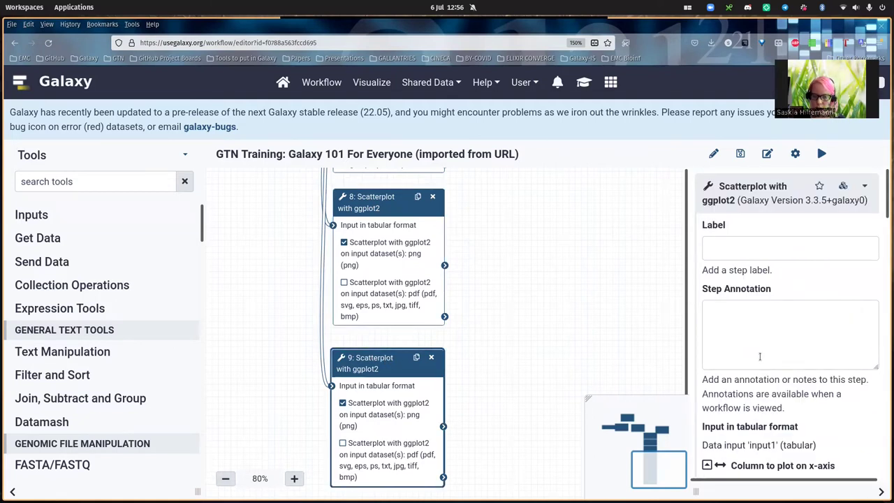
scroll(759, 357, "down", 3)
scroll(760, 357, "down", 3)
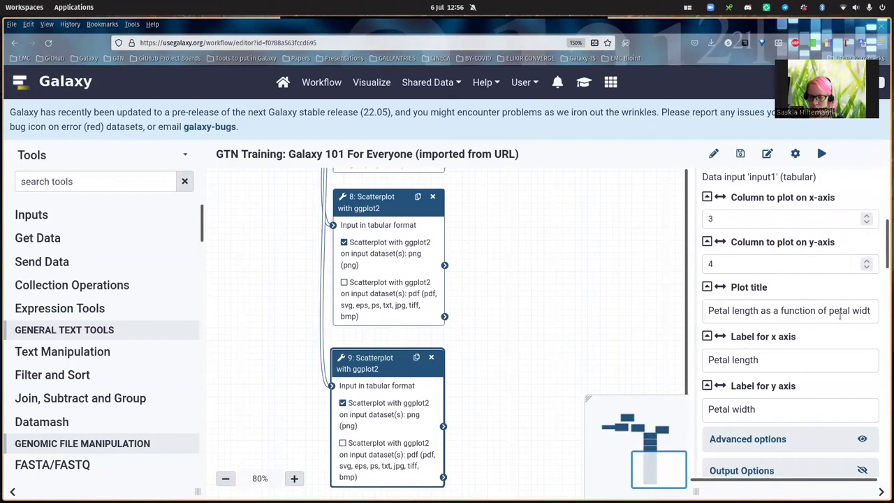
Review scatterplot step 9's output options and the settings available for configuring its output1
scroll(835, 315, "down", 8)
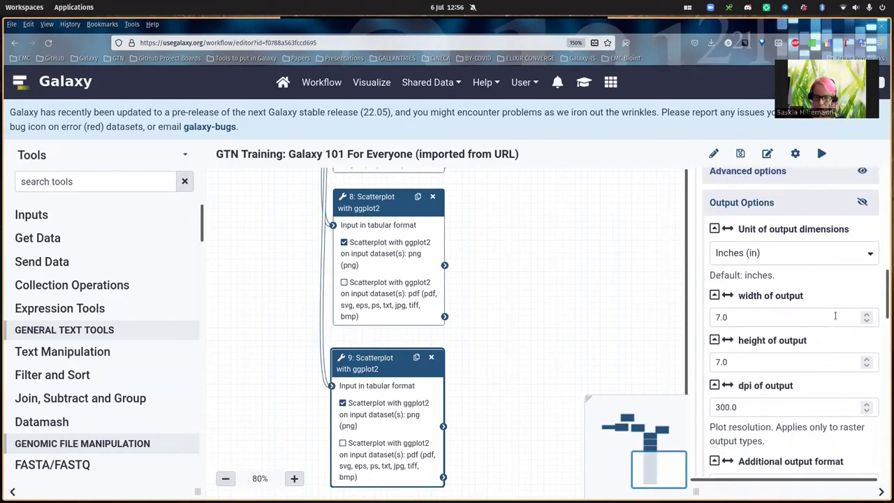
scroll(834, 316, "down", 10)
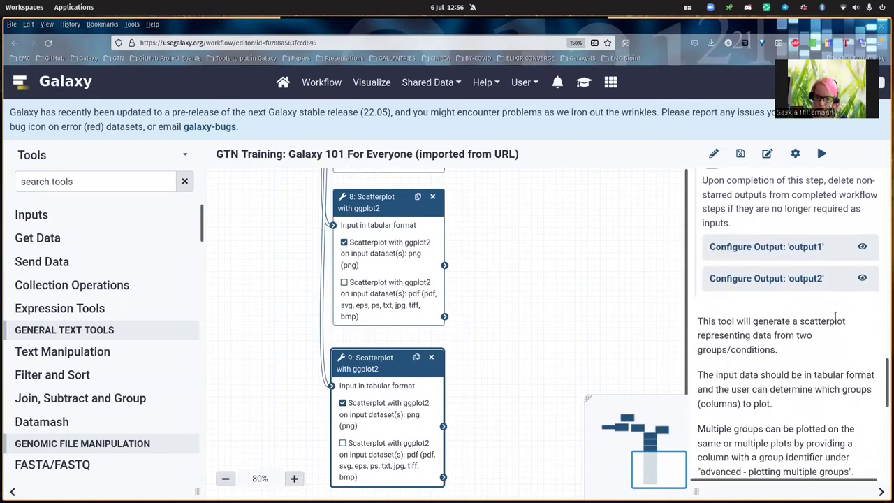
scroll(835, 316, "up", 2)
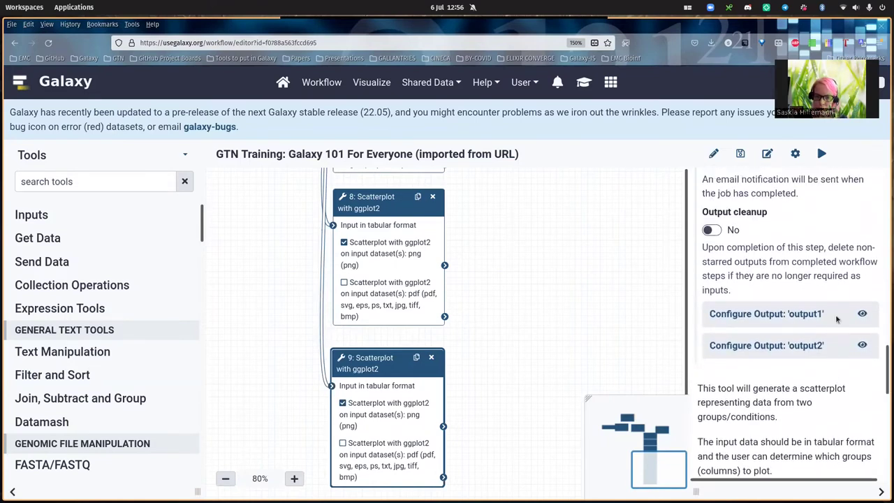
left_click(819, 316)
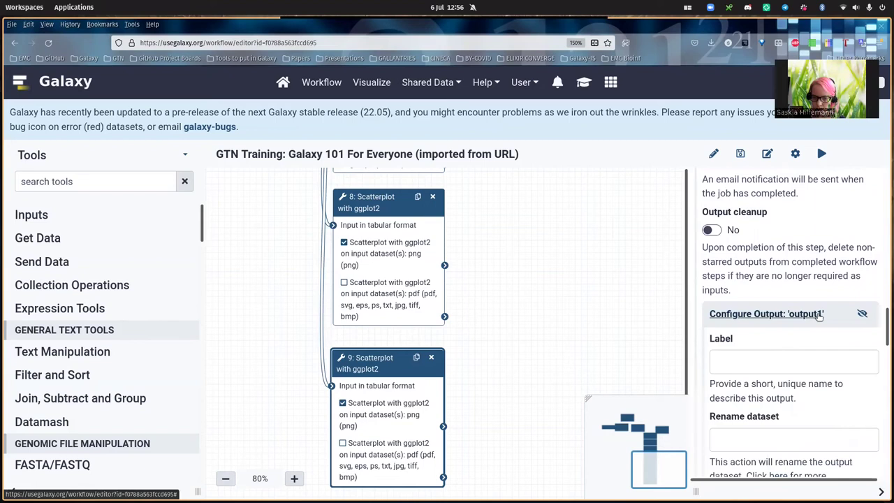
left_click(817, 316)
left_click(816, 317)
scroll(792, 370, "down", 3)
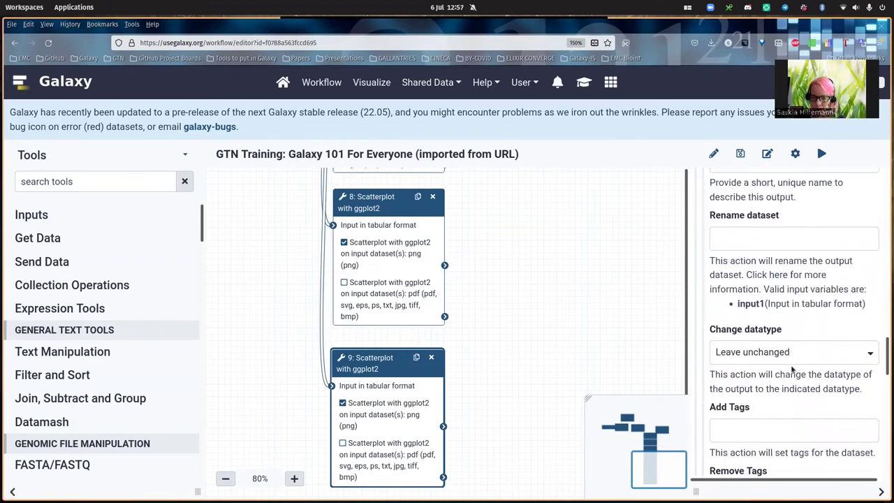
scroll(792, 370, "down", 2)
scroll(782, 367, "up", 7)
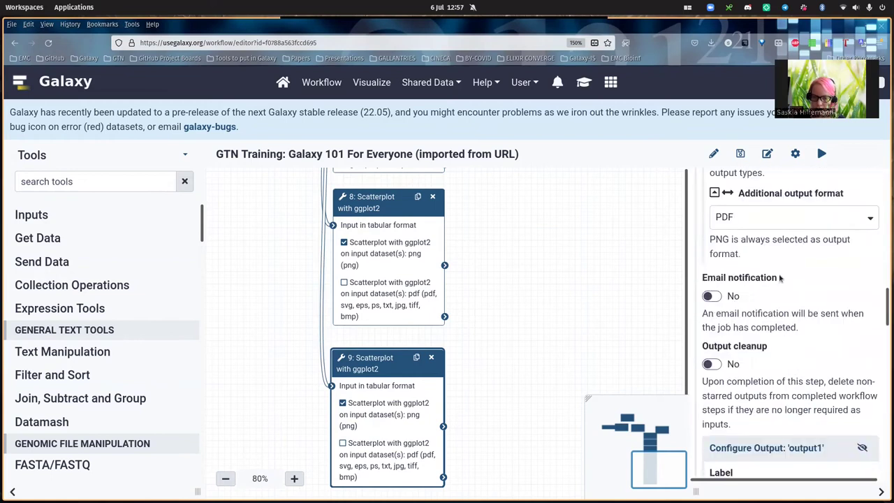
scroll(771, 363, "down", 3)
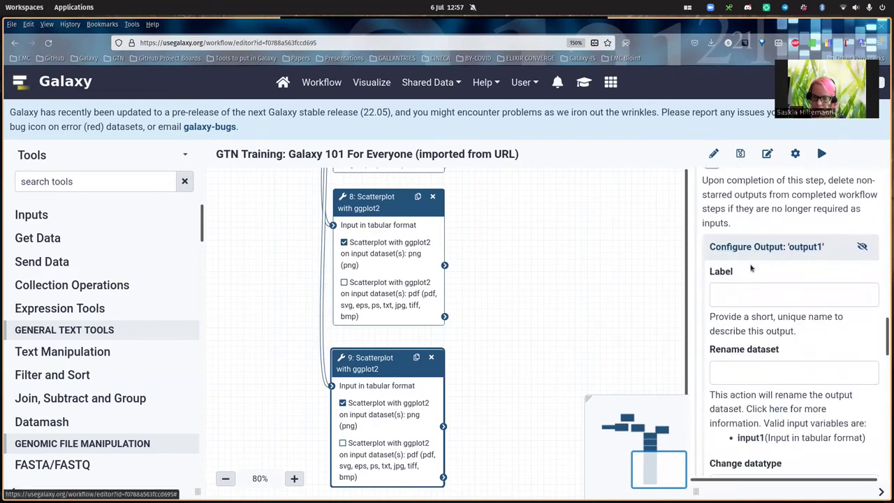
left_click(760, 253)
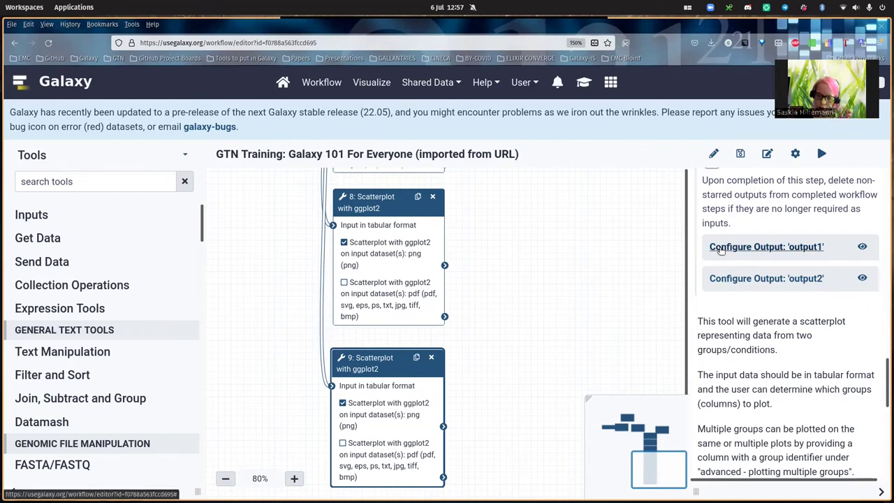
Label output1 of scatterplot step 9 as "Petal plot (PNG)"
left_click(791, 250)
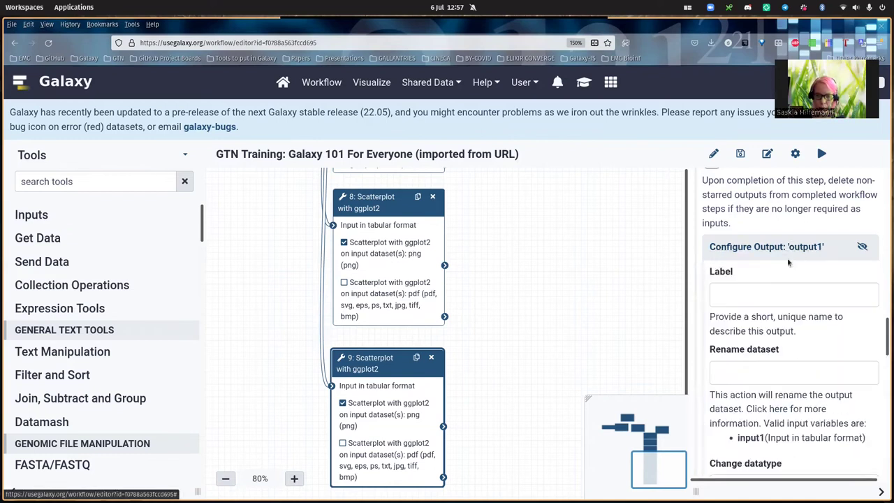
left_click(735, 296)
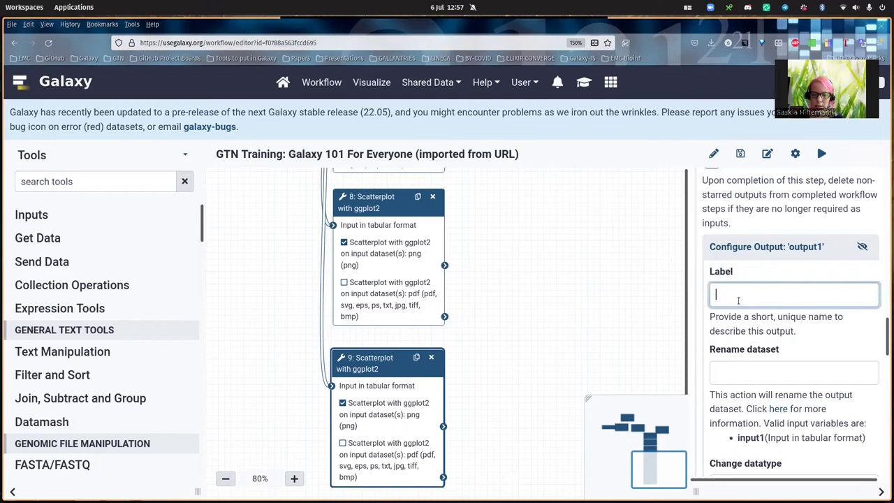
scroll(740, 302, "up", 5)
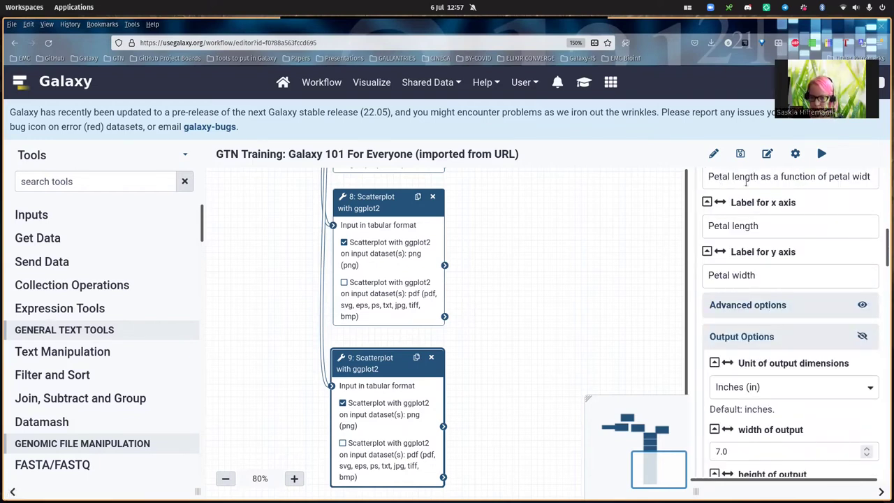
scroll(752, 183, "down", 10)
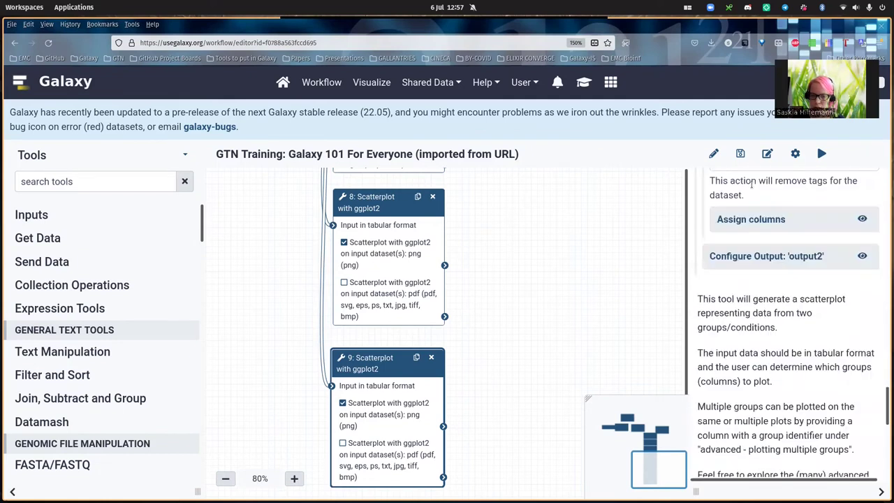
scroll(751, 183, "up", 3)
scroll(740, 245, "up", 8)
left_click(725, 295)
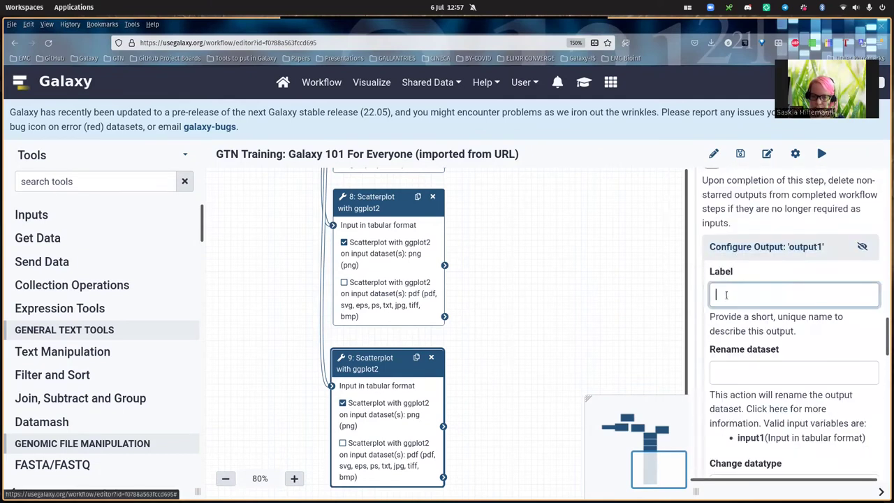
type("Petal ")
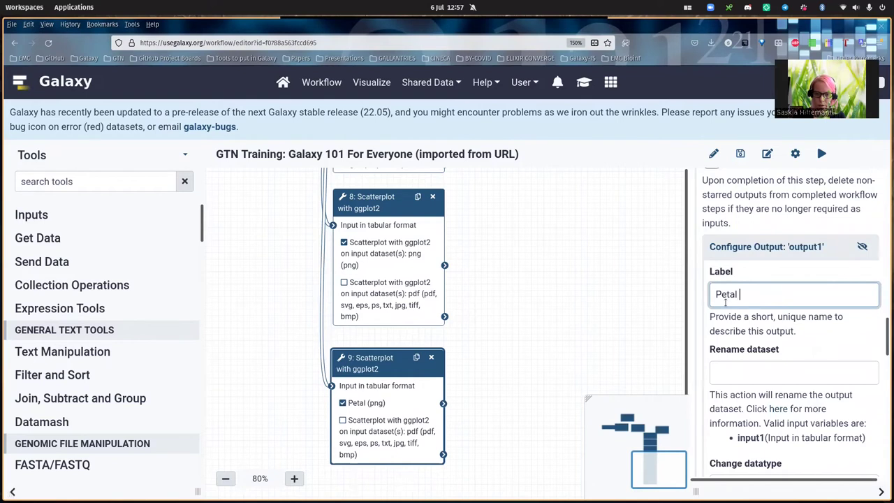
type("plot")
key("BackSpace")
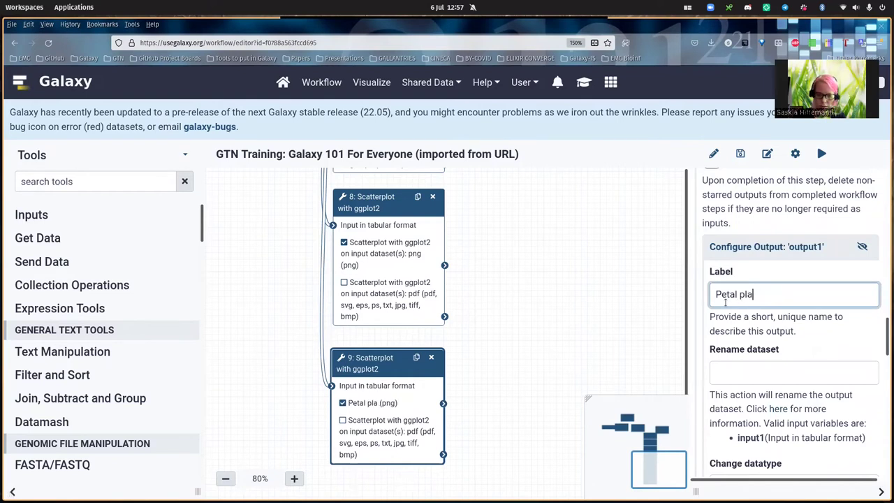
type("t (PN")
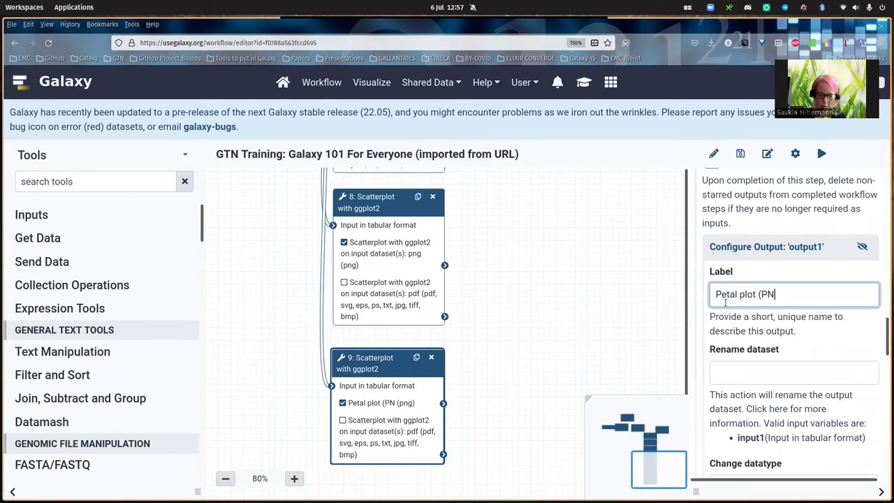
type("G)")
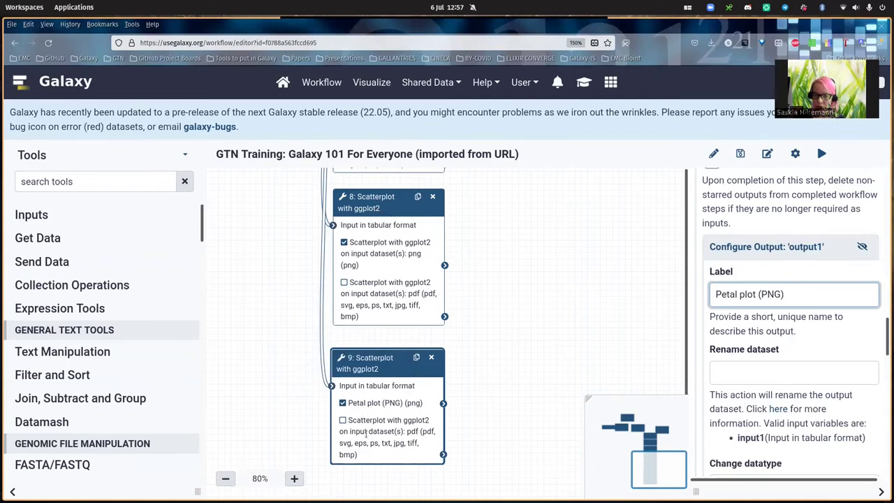
Label output1 of scatterplot step 8 as "Sepal plot (PNG)" and save the workflow
left_click(380, 211)
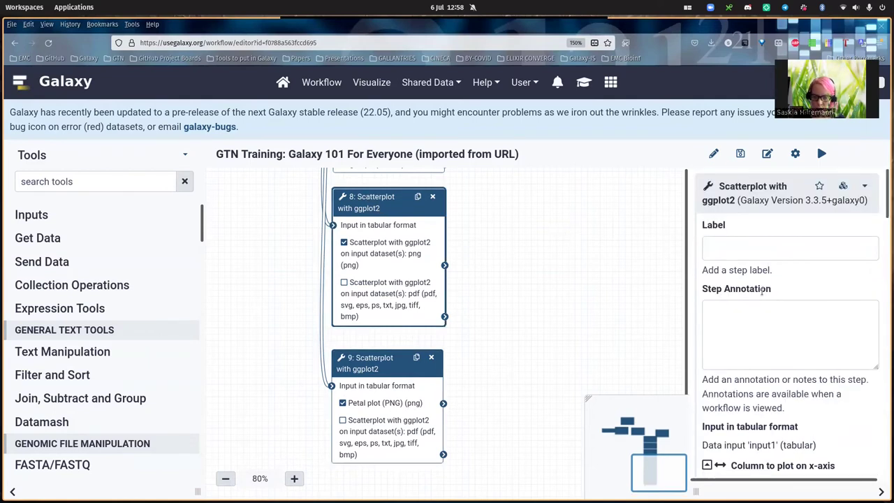
scroll(761, 292, "down", 2)
scroll(761, 292, "down", 5)
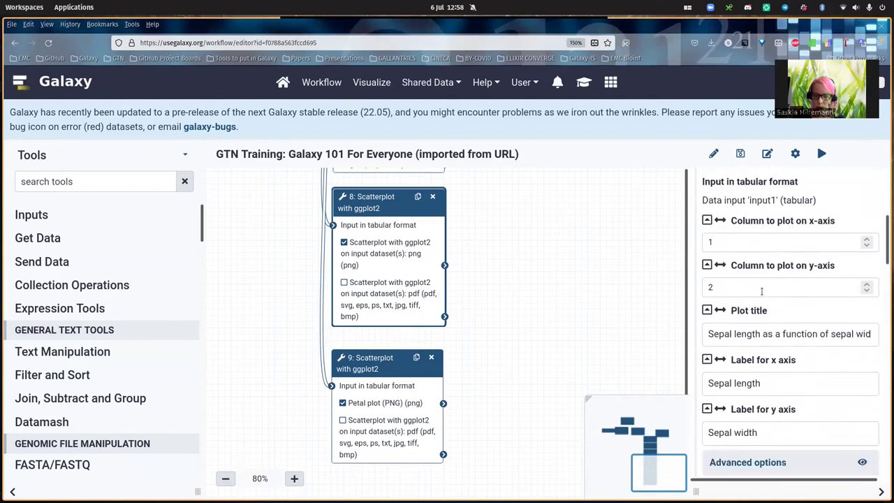
scroll(761, 292, "down", 15)
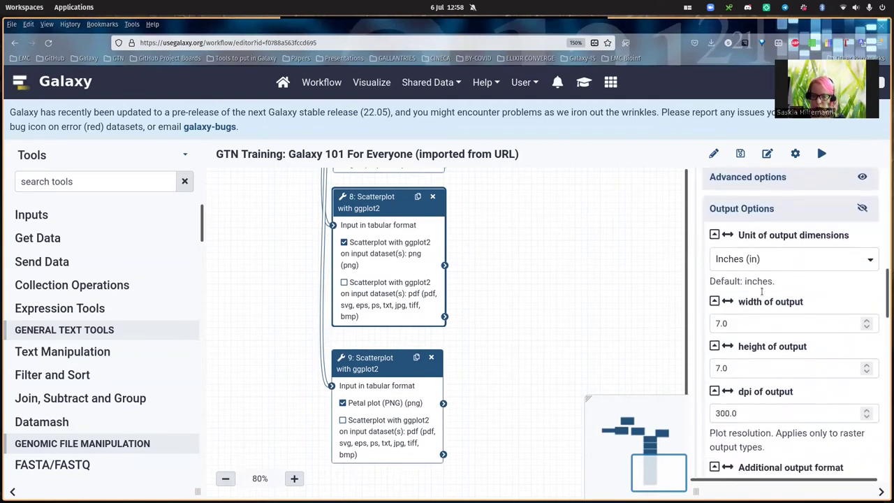
scroll(762, 293, "down", 5)
scroll(761, 293, "up", 1)
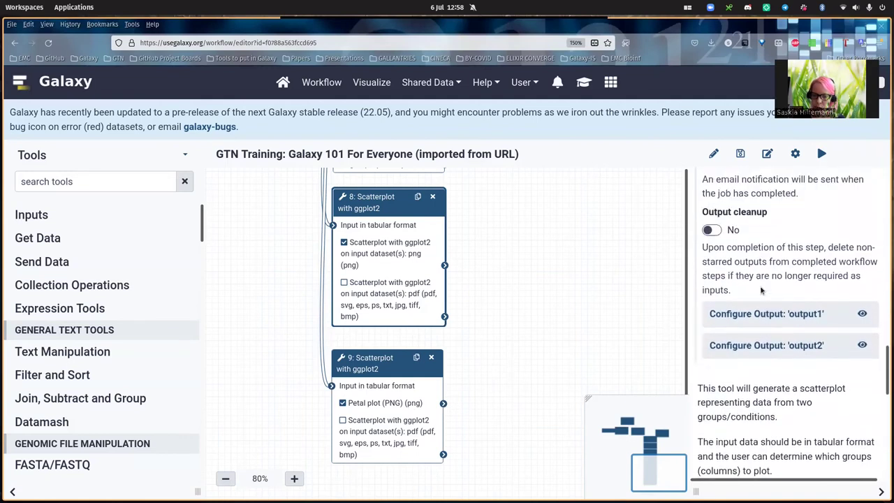
left_click(771, 313)
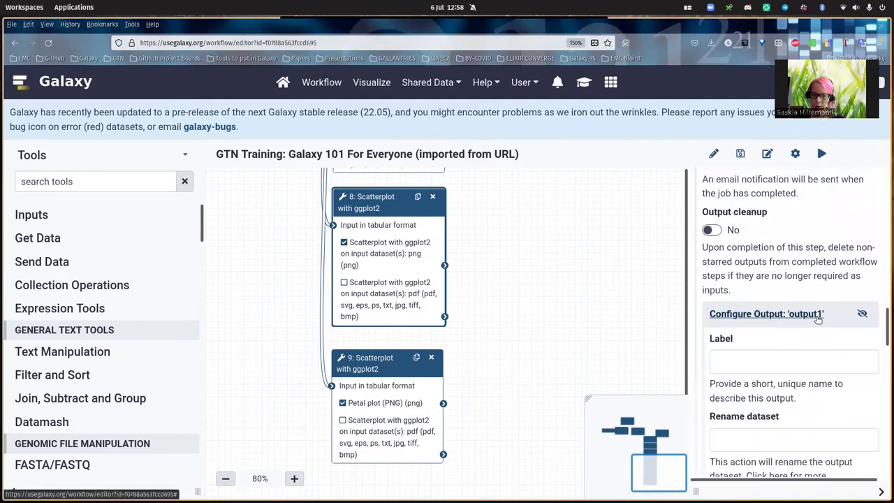
type("Se")
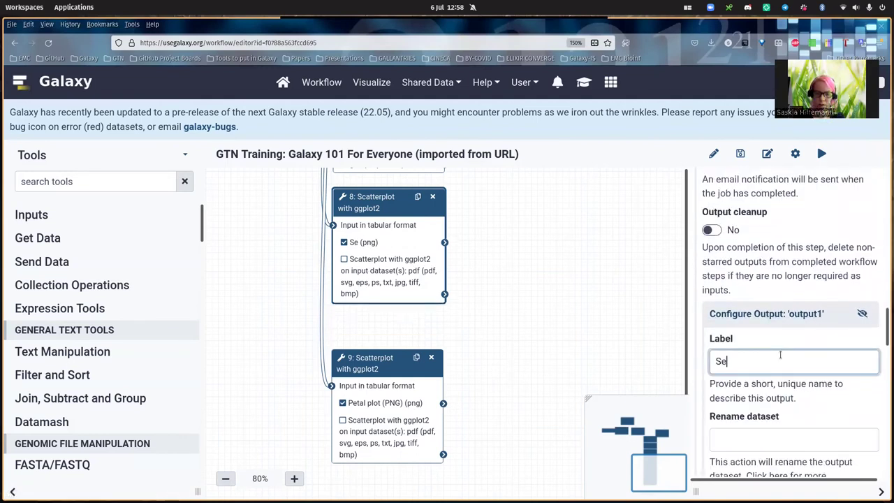
type("pal plot")
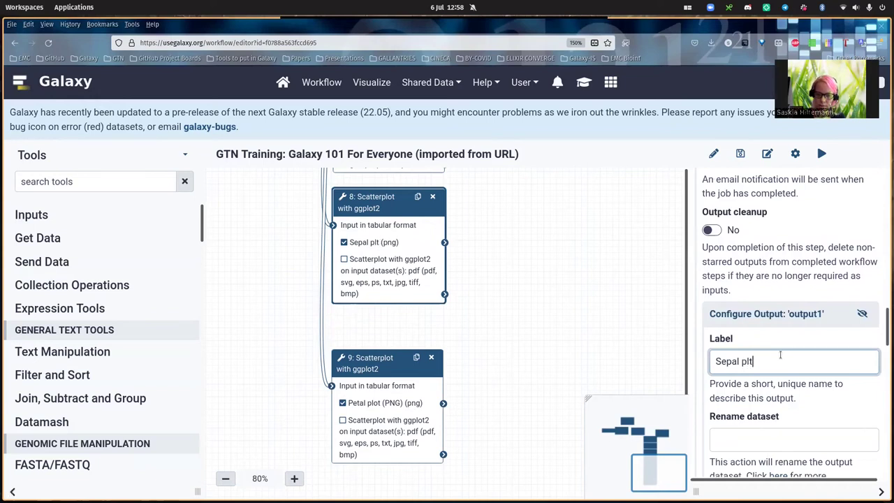
type(" (PNG)")
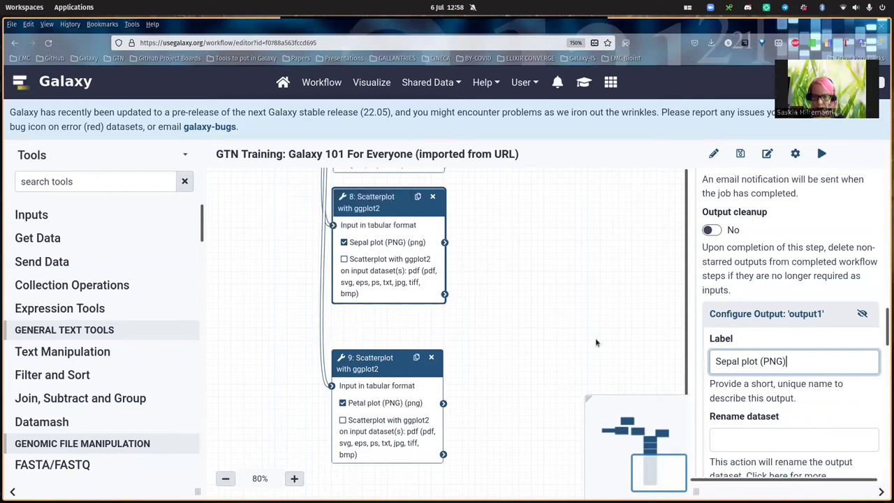
left_click(740, 153)
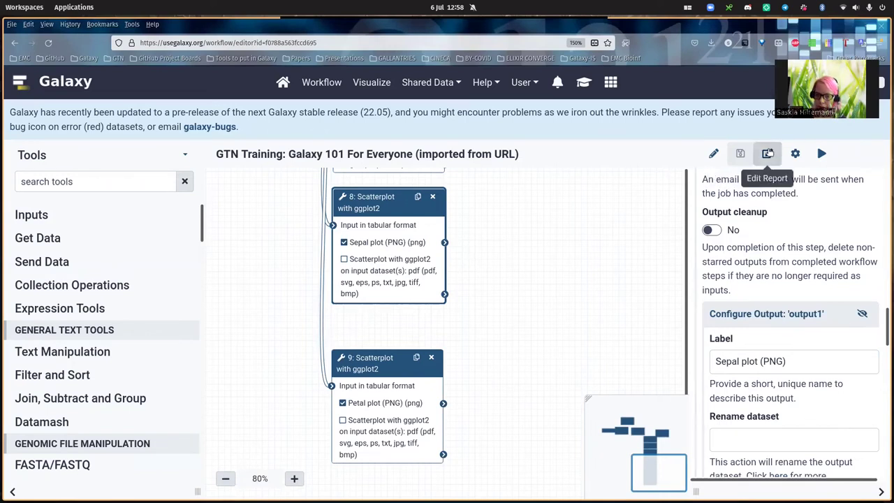
Open the workflow's report template for editing and insert a blank line below the "# Flower report" heading
left_click(768, 153)
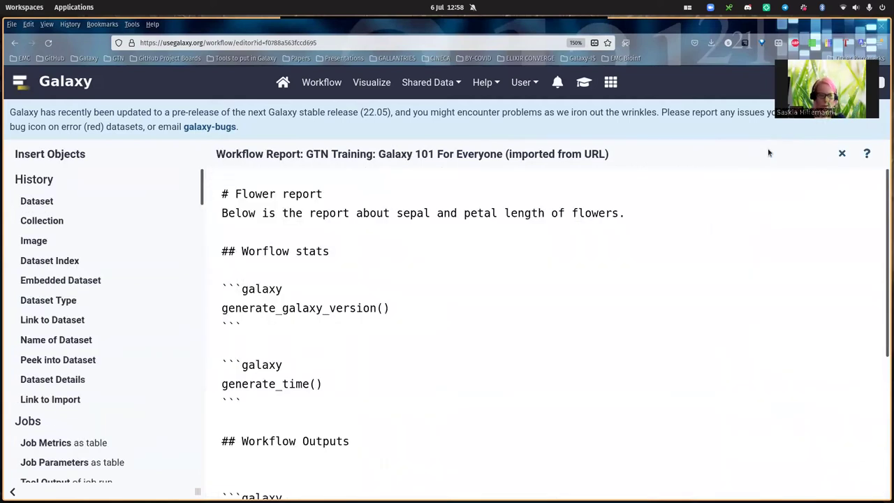
left_click(334, 197)
key("Return")
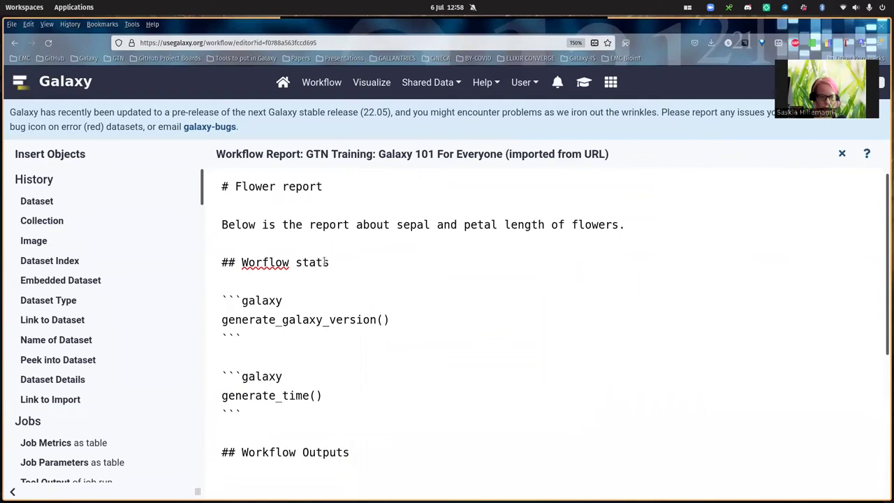
Add a "## Sepal plot" heading below the "## Workflow Outputs" heading, leaving blank lines beneath it
scroll(324, 262, "down", 3)
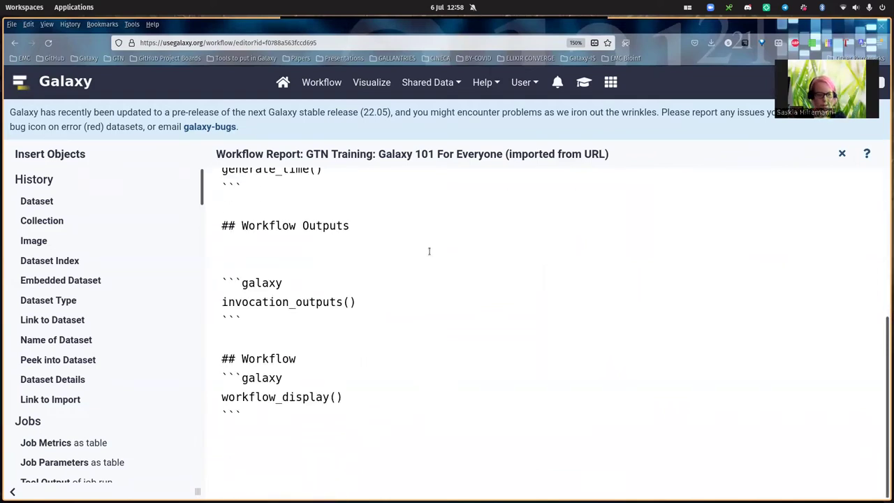
key("Return")
key("Return")
key("Up")
key("Up")
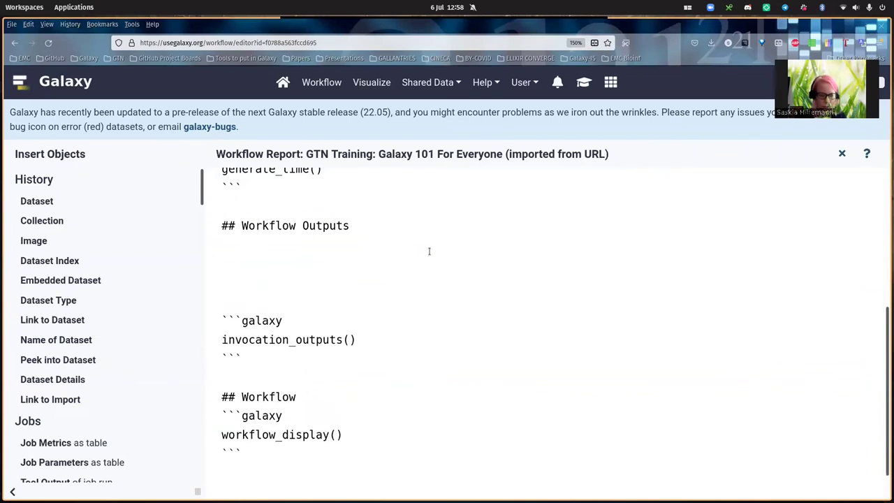
type("##")
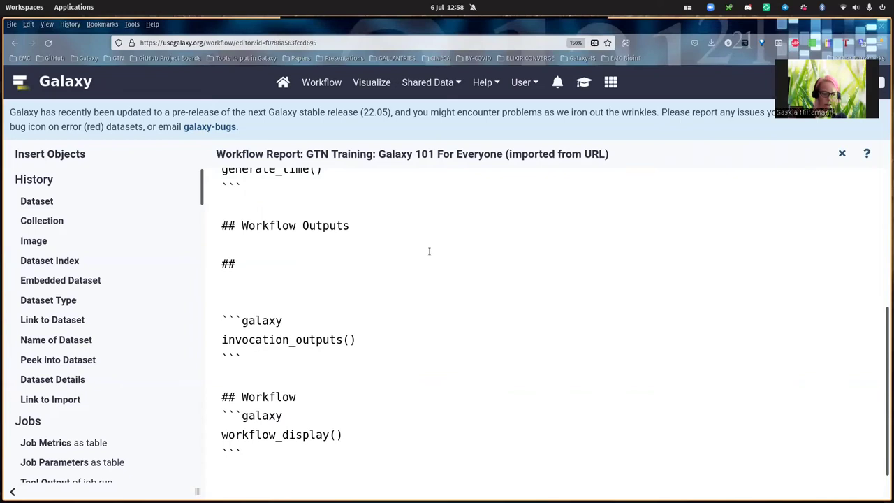
type(" Sepal")
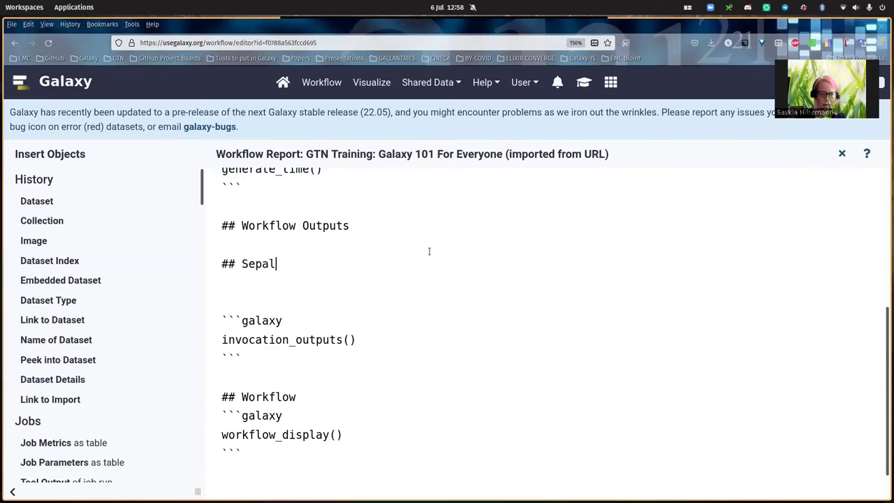
type("plo")
key("BackSpace")
key("BackSpace")
key("BackSpace")
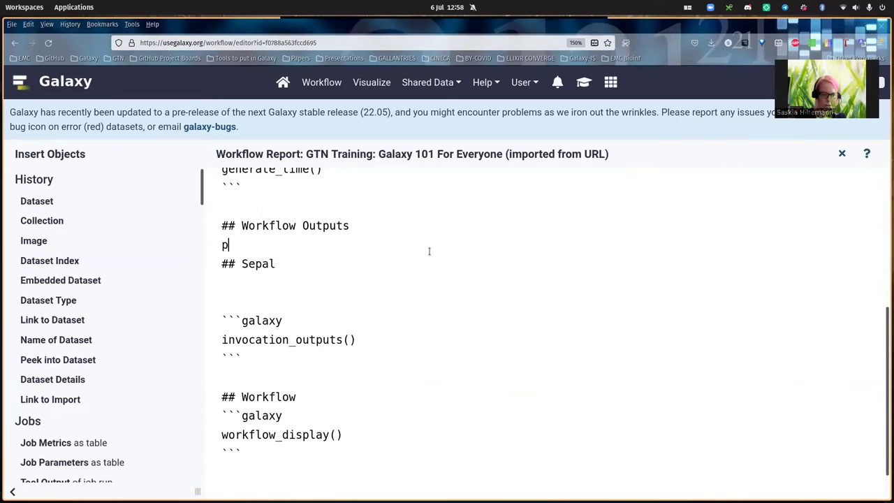
type("plot")
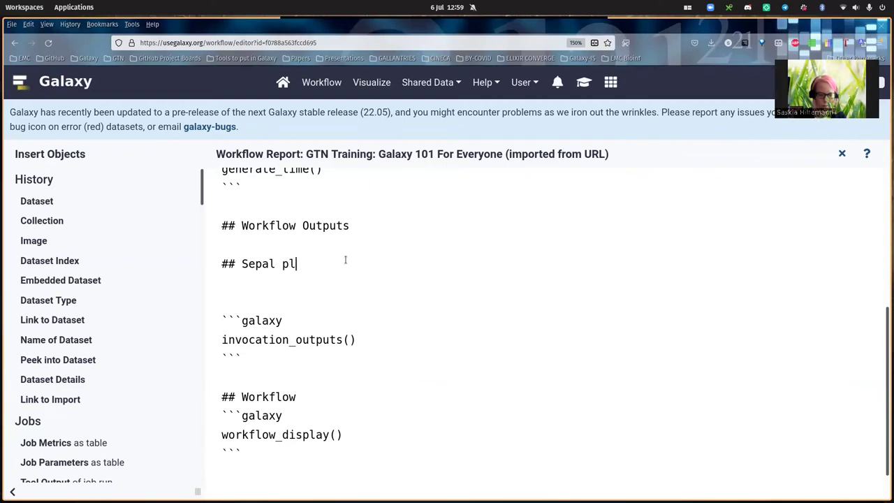
key("Return")
key("Return")
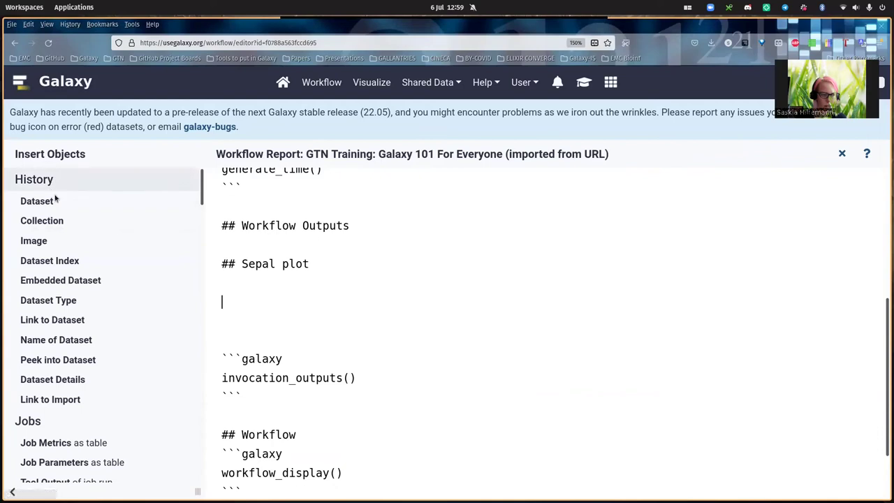
Insert the "Sepal plot (PNG)" output as an image under the Sepal plot heading and remove the extra blank line above its block
scroll(56, 200, "down", 10)
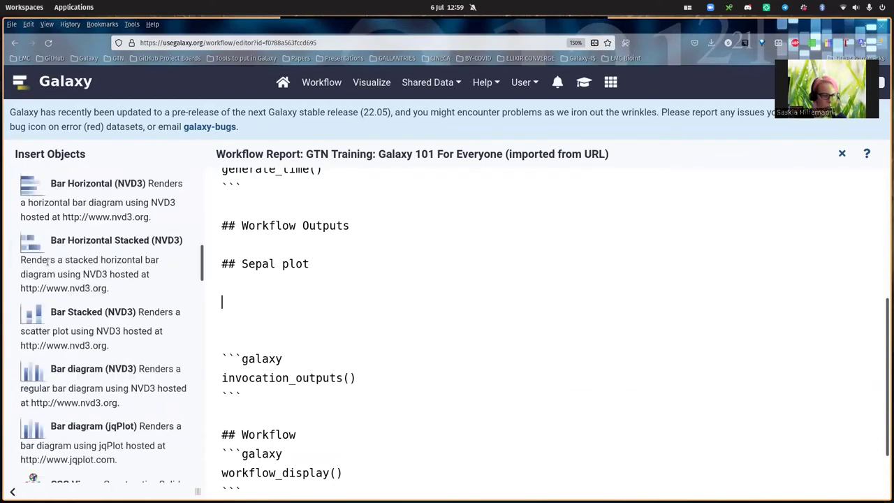
scroll(46, 259, "up", 10)
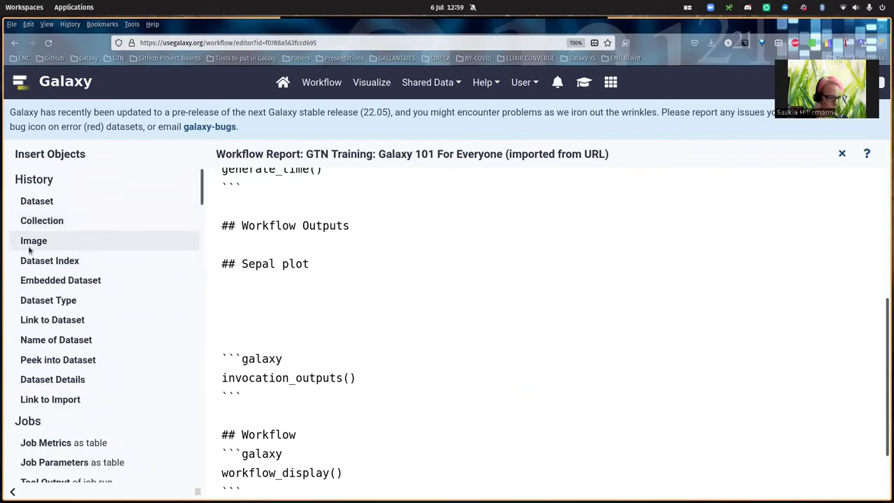
left_click(29, 248)
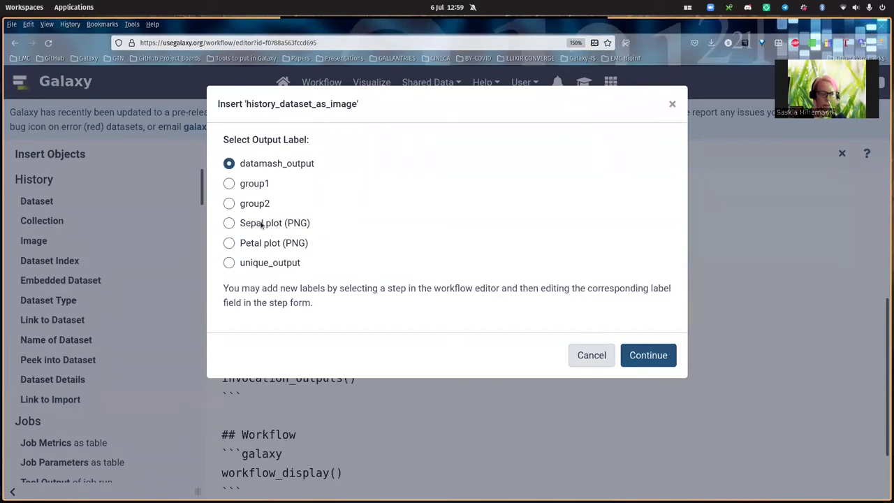
left_click(229, 224)
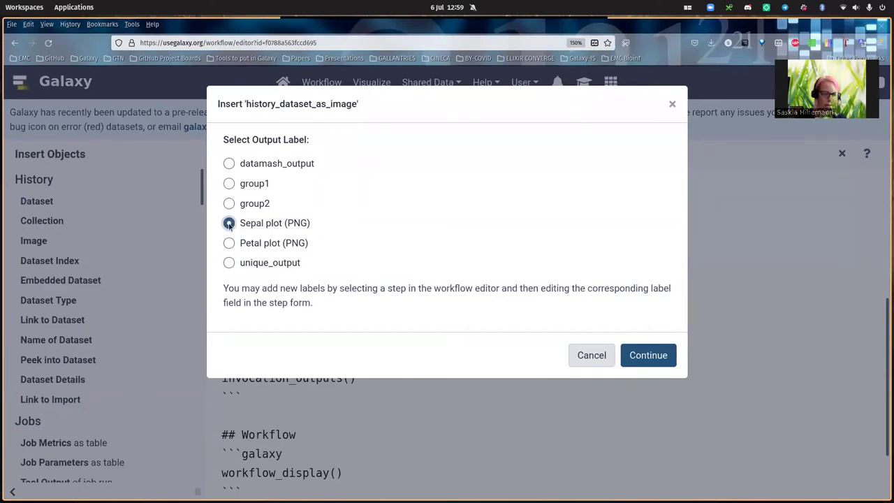
left_click(648, 356)
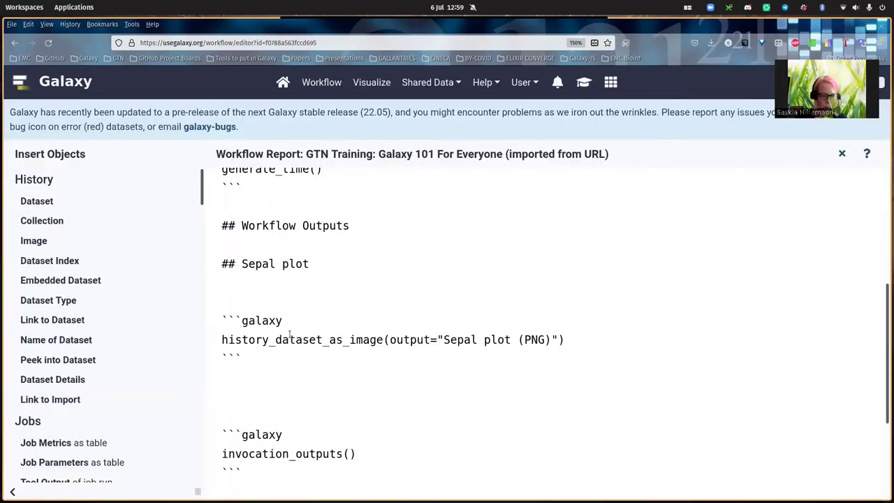
left_click_drag(277, 358, 216, 318)
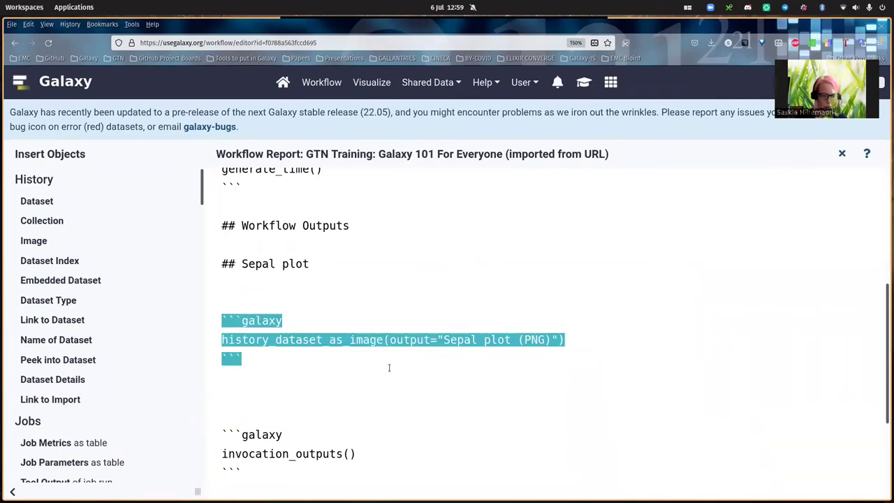
left_click(228, 290)
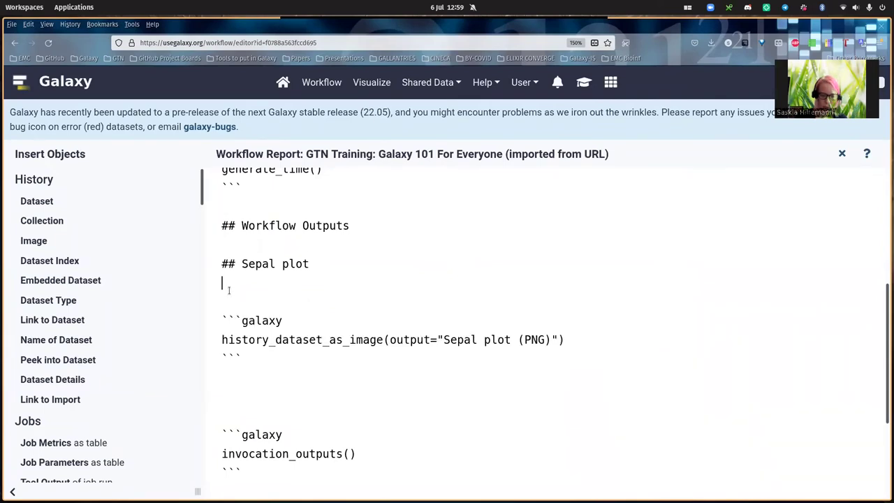
key("Delete")
Add a "## Petal plot" heading below the sepal plot image block, followed by blank lines
left_click(239, 362)
type("## Petal")
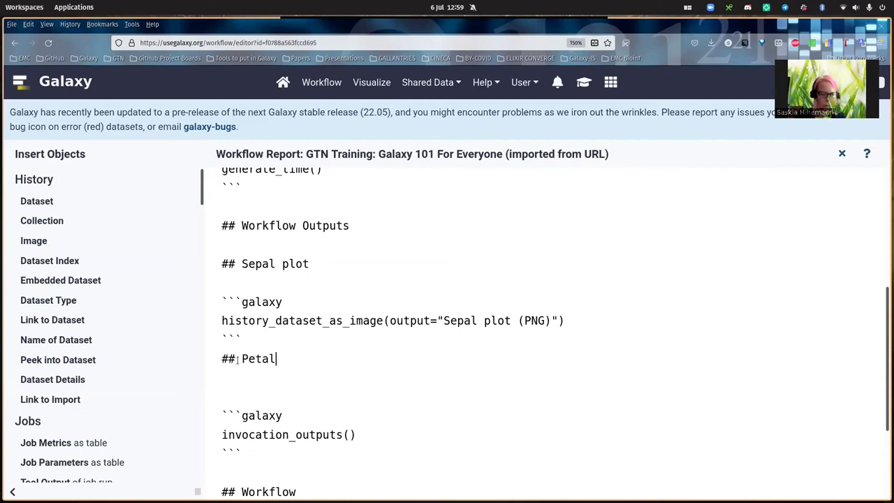
type(" plot")
key("Return")
key("Return")
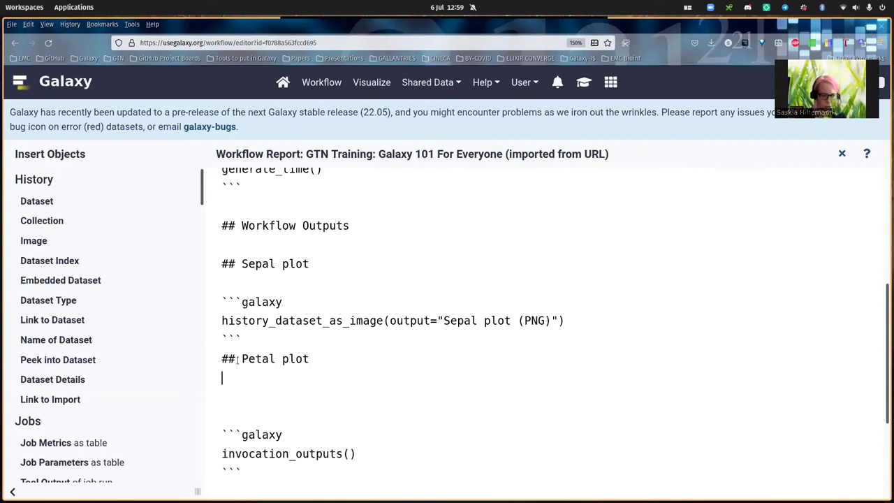
Insert the "Petal plot (PNG)" output as an image under the Petal plot heading and tidy the blank lines around that heading
left_click(34, 241)
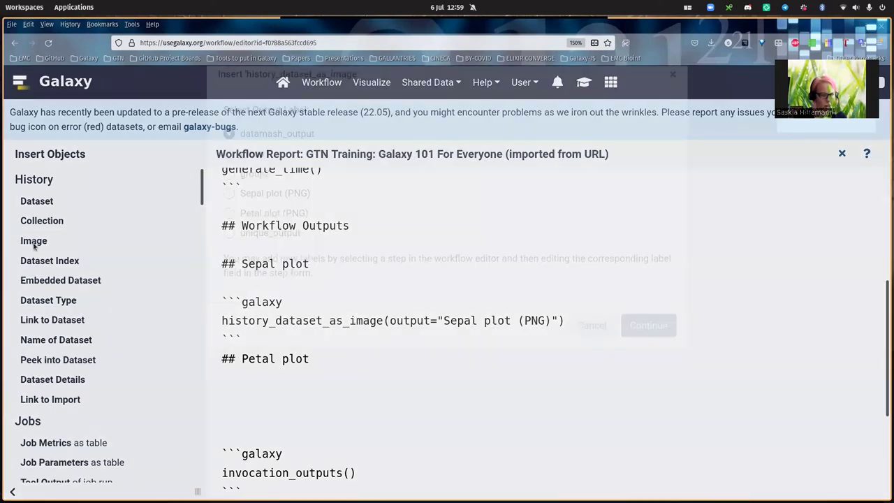
left_click(229, 243)
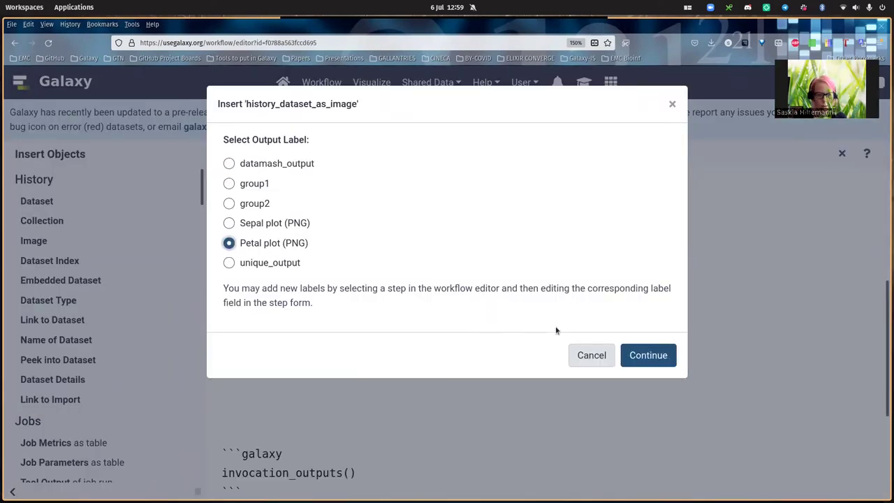
left_click(648, 355)
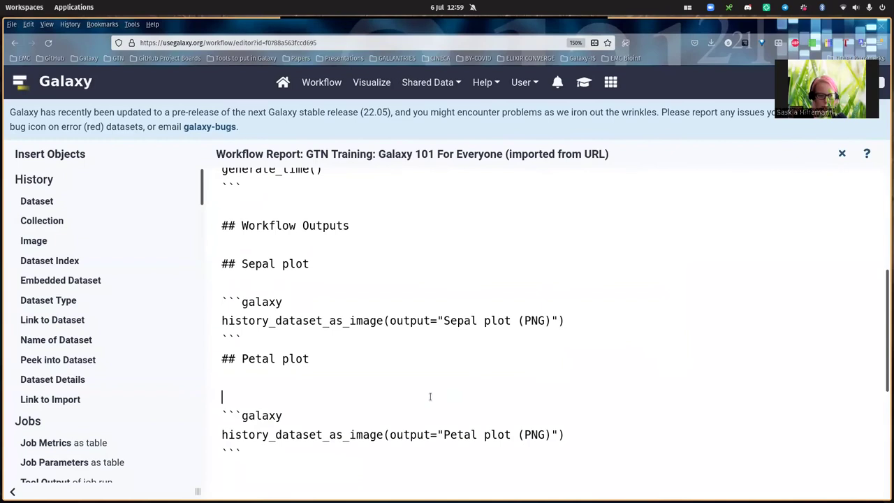
left_click(303, 339)
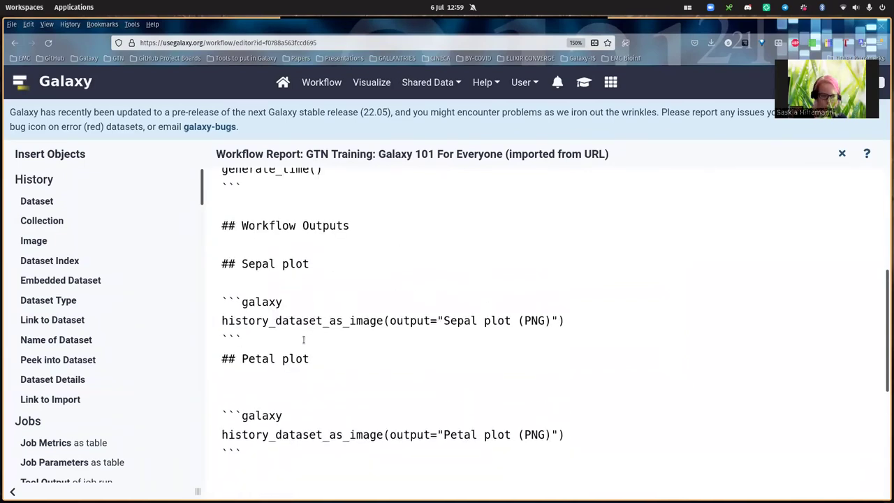
key("Return")
left_click(250, 413)
key("BackSpace")
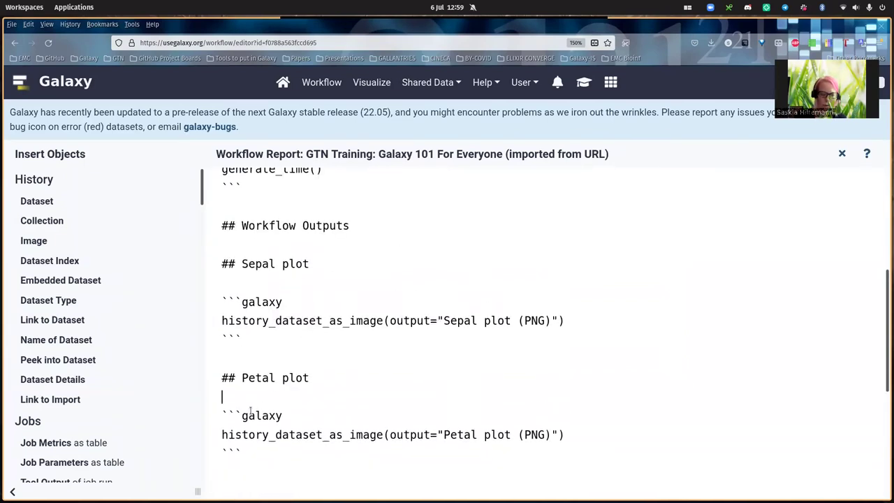
Add the line "This workflow was run on Galaxy version:" and a blank line above the generate_galaxy_version() block
scroll(253, 414, "down", 4)
scroll(253, 414, "up", 6)
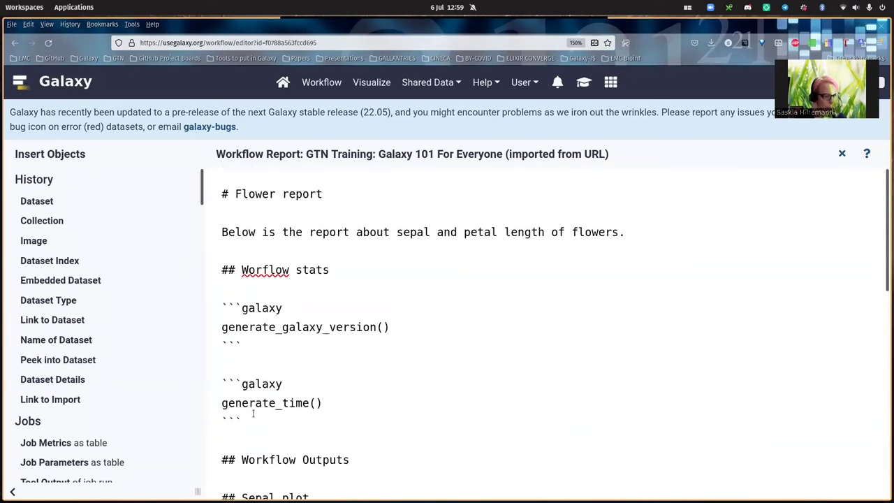
key("Return")
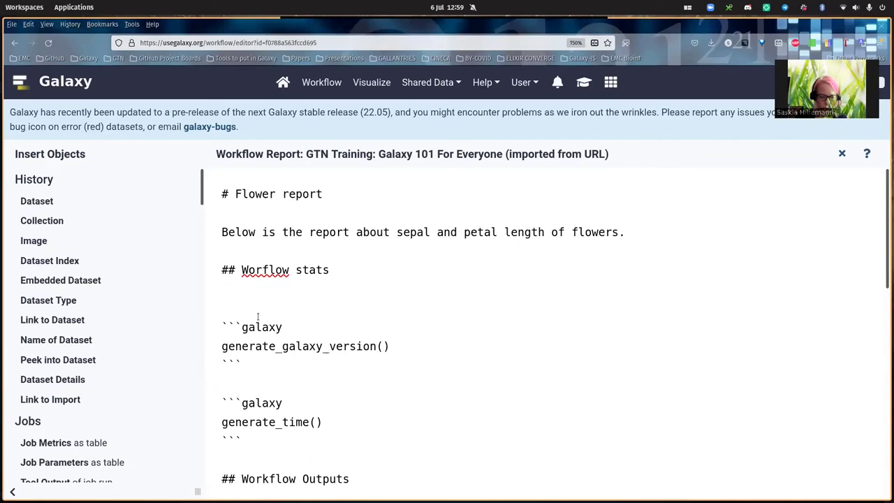
type("This ")
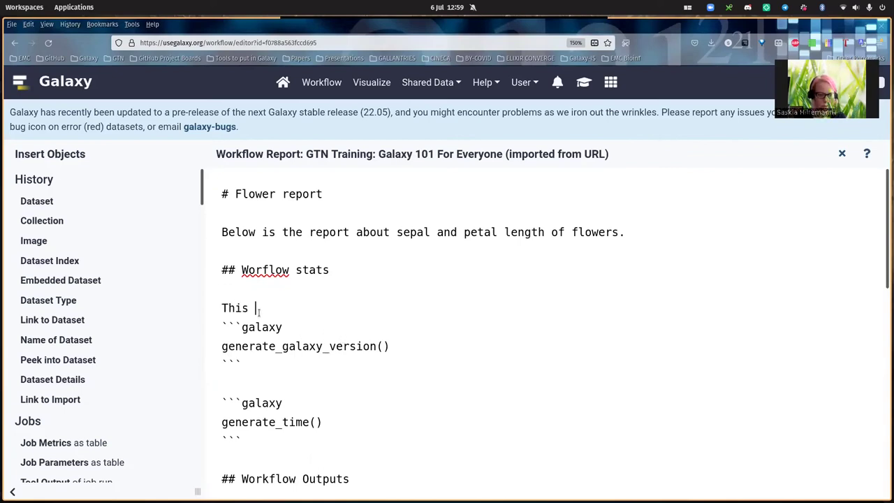
type("workflow was ru")
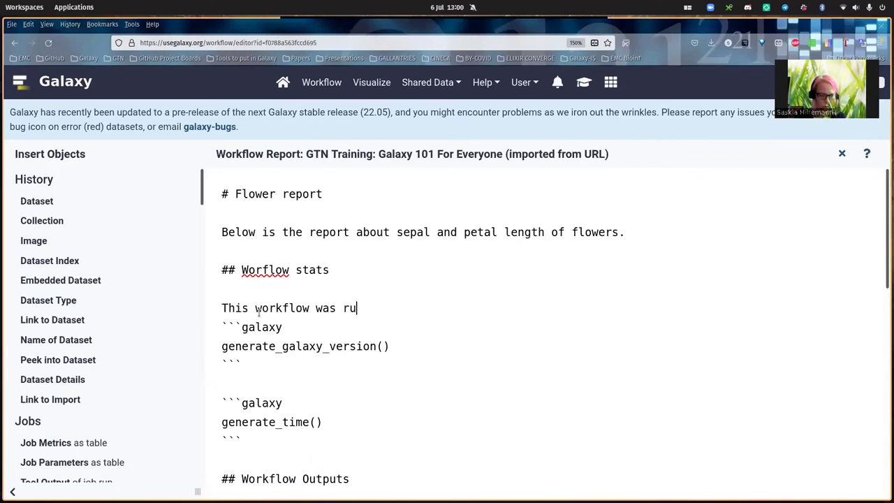
type("n on Galaxy version")
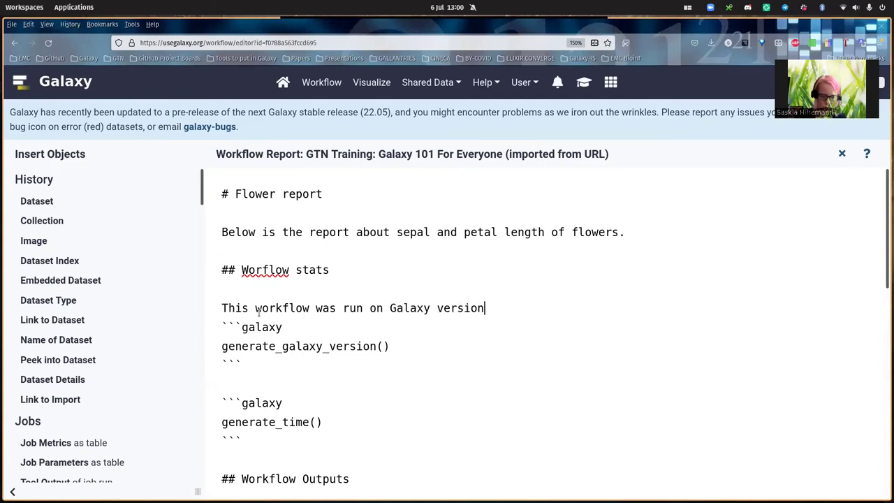
type(":")
key("Return")
key("Down")
key("Down")
key("Down")
key("Down")
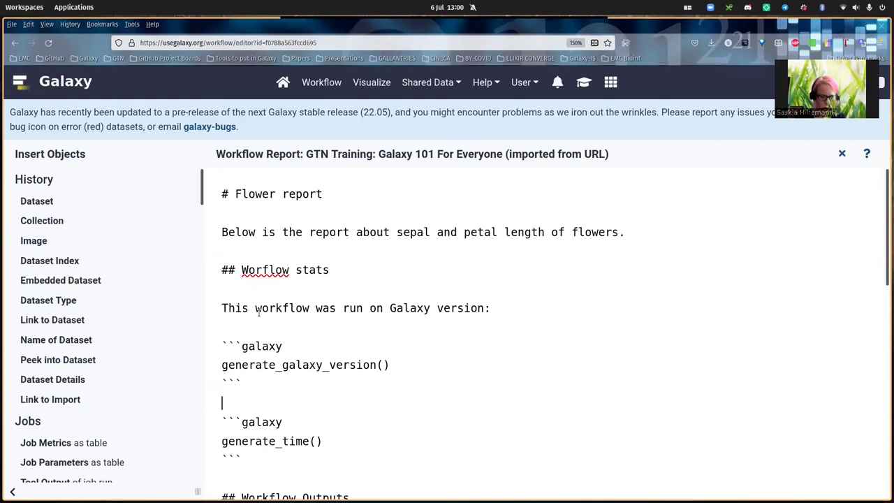
Add the line "This workflow was run at:" with a blank line before and after it above the generate_time() block
key("Return")
type("Whi")
key("BackSpace")
key("BackSpace")
key("BackSpace")
type("This workflow was runa t")
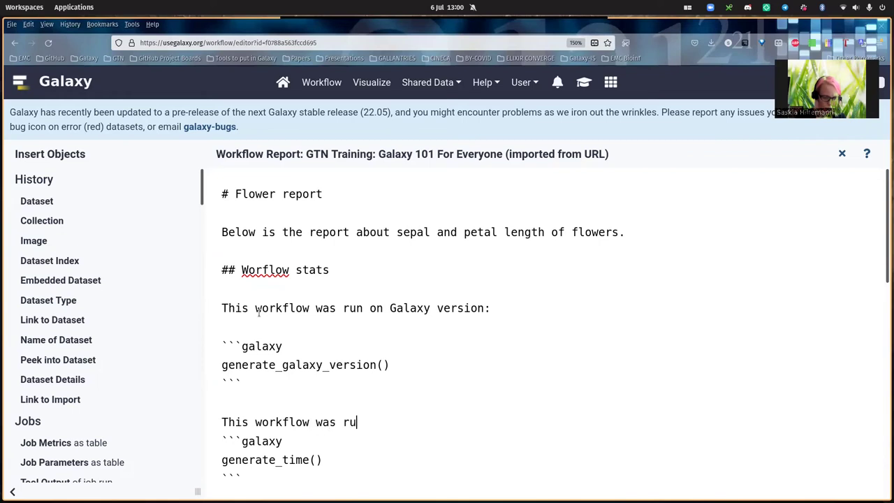
key("BackSpace")
key("BackSpace")
key("BackSpace")
type("at:")
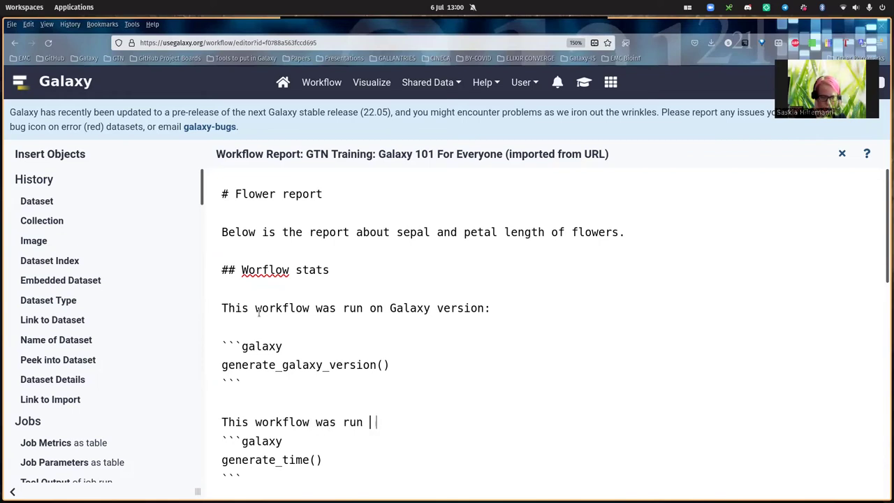
key("Return")
Review the whole report template from its output sections back to the title, and close the report editor
scroll(258, 312, "down", 3)
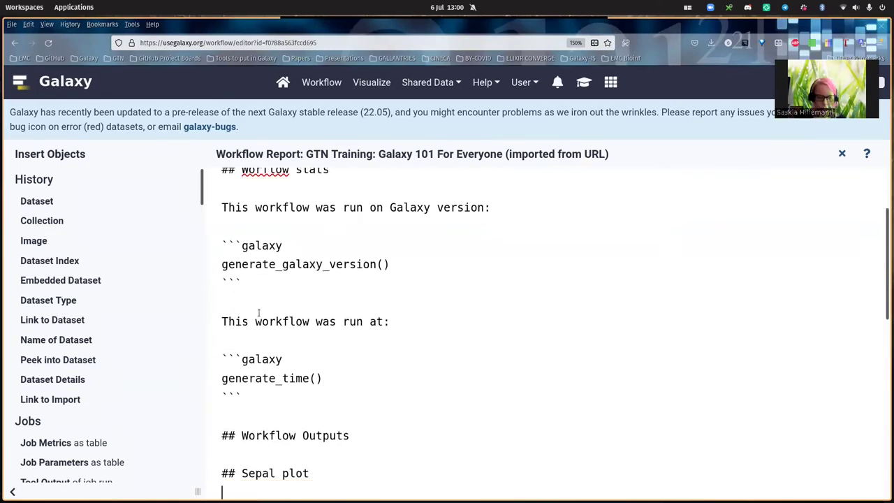
scroll(259, 312, "down", 10)
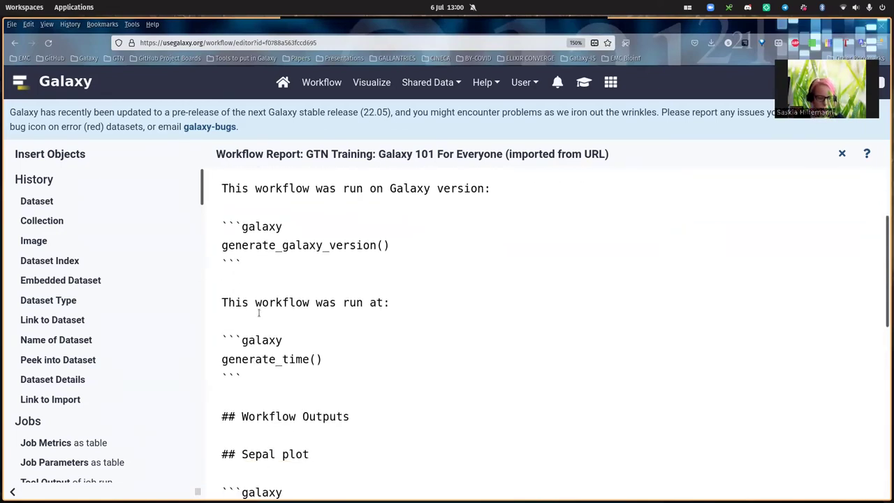
key("Up")
key("Up")
key("Up")
key("Up")
key("Up")
key("Up")
key("Up")
key("Up")
key("Up")
key("Up")
key("Up")
key("Up")
key("Up")
key("Up")
key("Up")
key("Up")
key("Up")
key("Up")
key("Up")
key("Up")
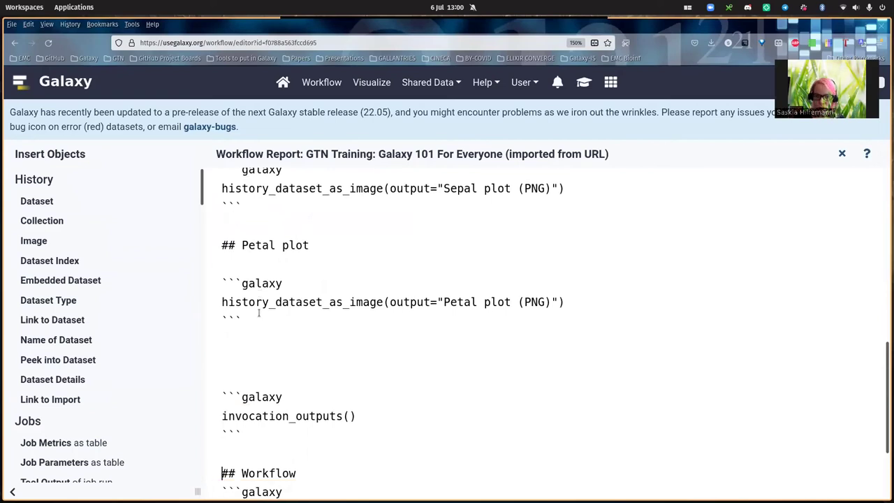
key("Up")
key("Up")
key("Up")
key("Up")
key("Up")
key("Up")
key("Up")
key("Up")
key("Up")
key("Up")
key("Up")
key("Up")
key("Up")
key("Up")
key("Up")
key("Up")
key("Up")
key("Up")
key("Up")
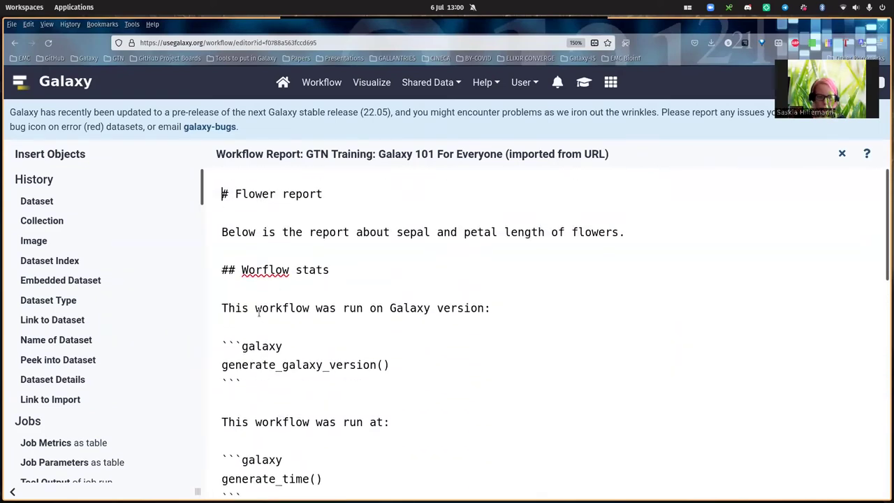
key("Up")
key("Up")
key("Up")
key("Up")
key("Up")
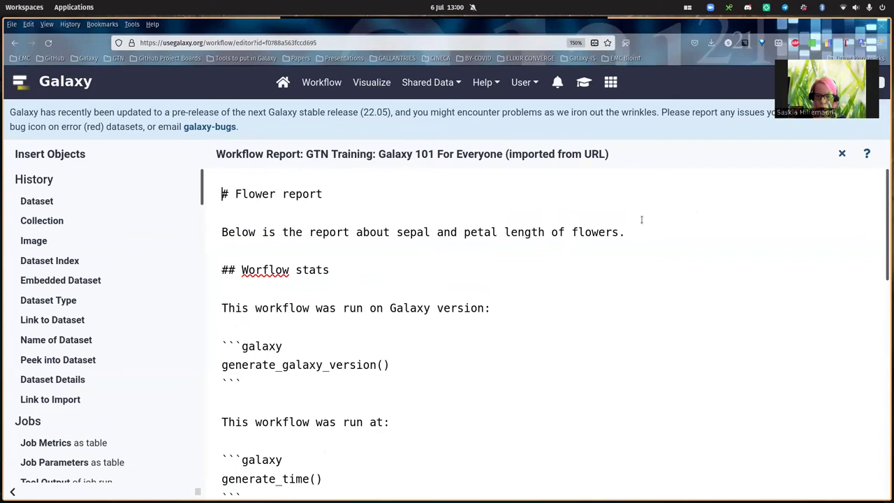
left_click(842, 155)
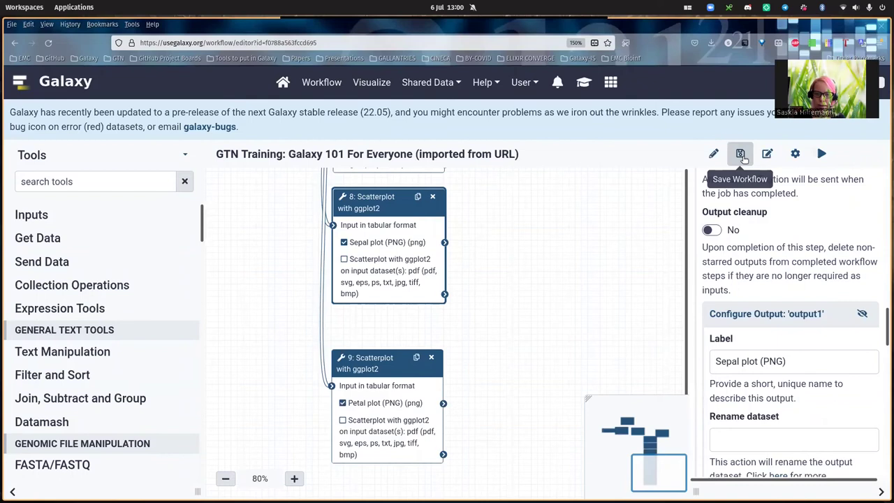
Save the workflow and run it with iris.csv as the Iris Dataset input
left_click(743, 156)
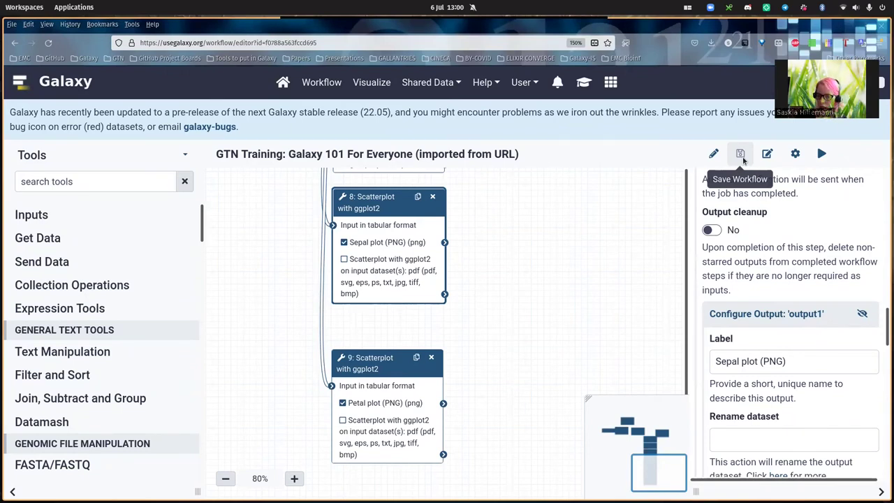
left_click(821, 156)
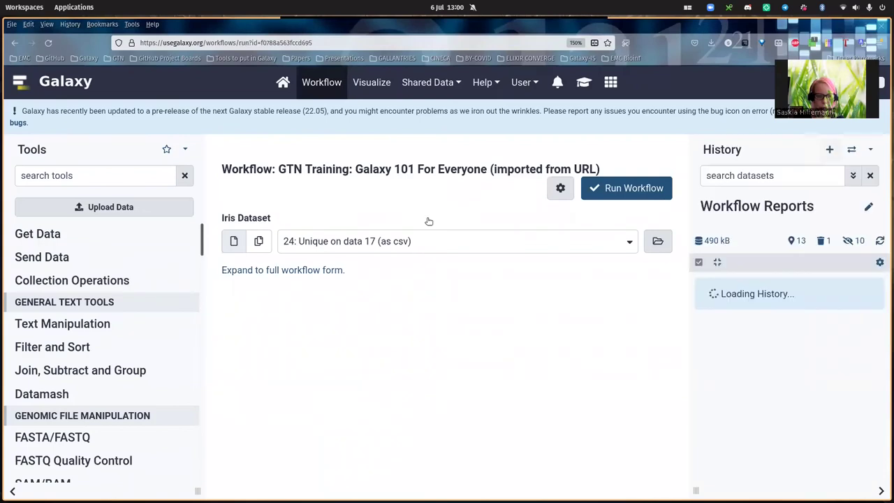
left_click(328, 242)
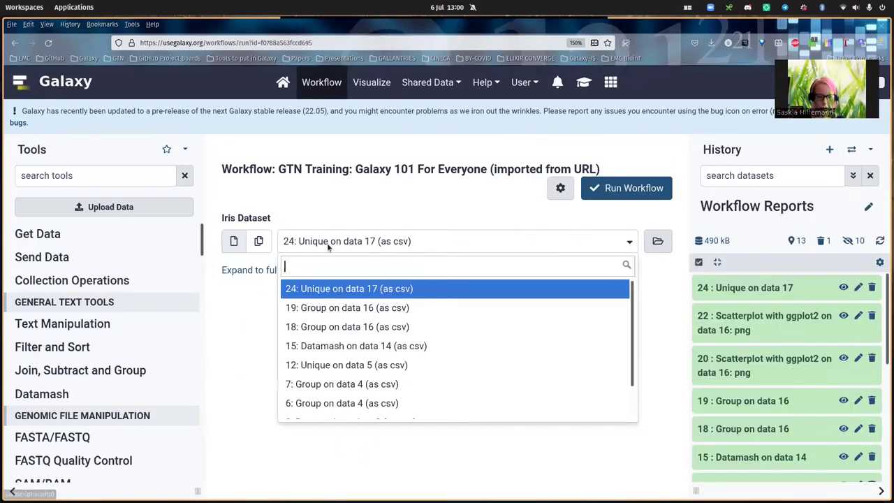
scroll(325, 352, "down", 2)
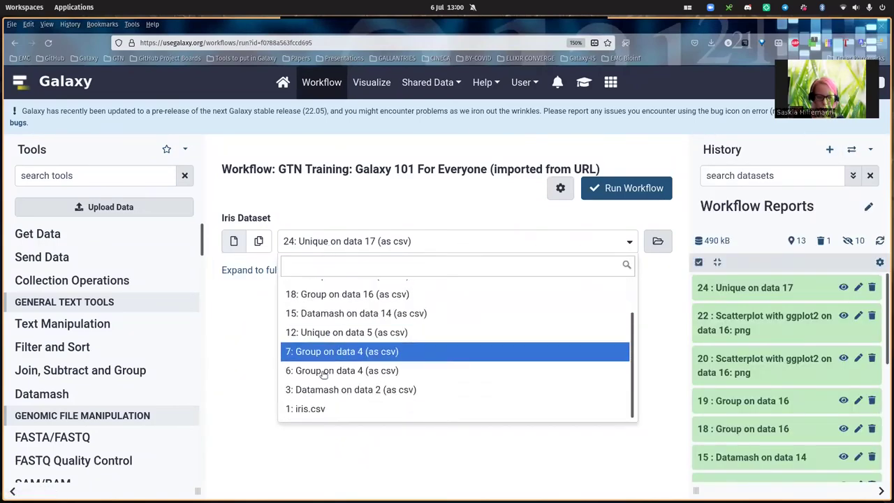
left_click(322, 409)
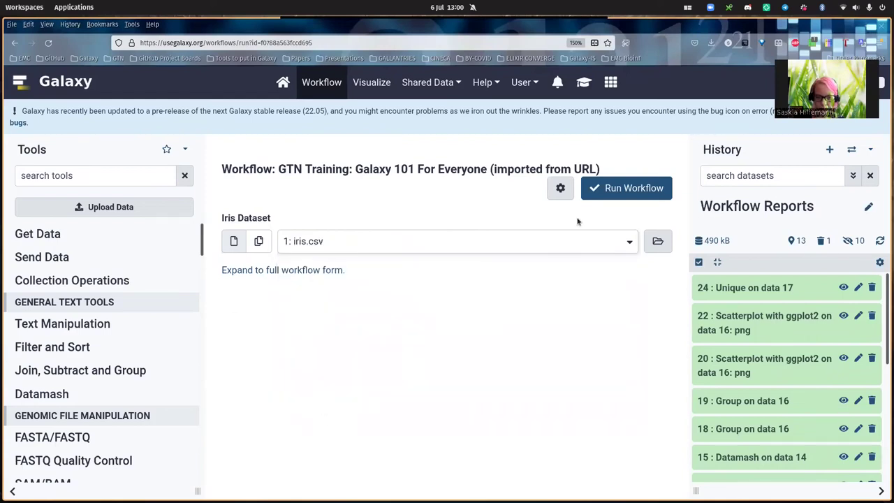
left_click(630, 190)
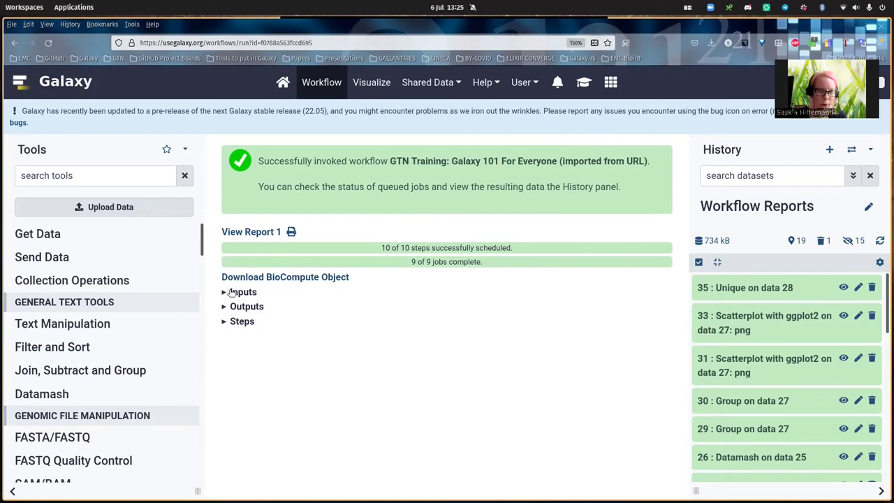
Expand the run's outputs, open its report, and examine the title, workflow stats, Sepal plot and Petal plot sections
left_click(525, 85)
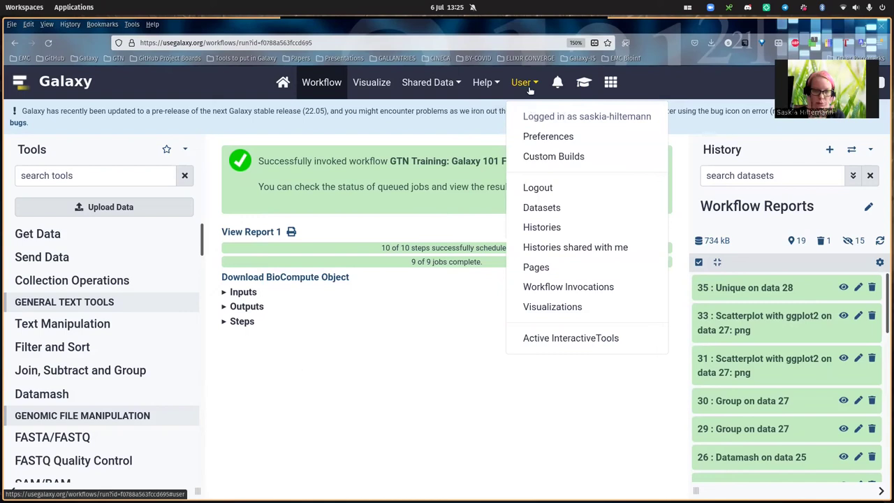
left_click(400, 308)
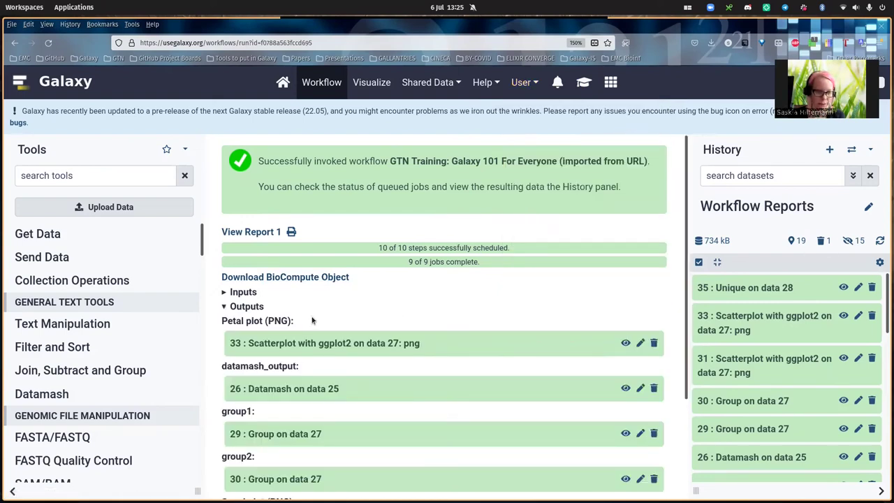
left_click(256, 231)
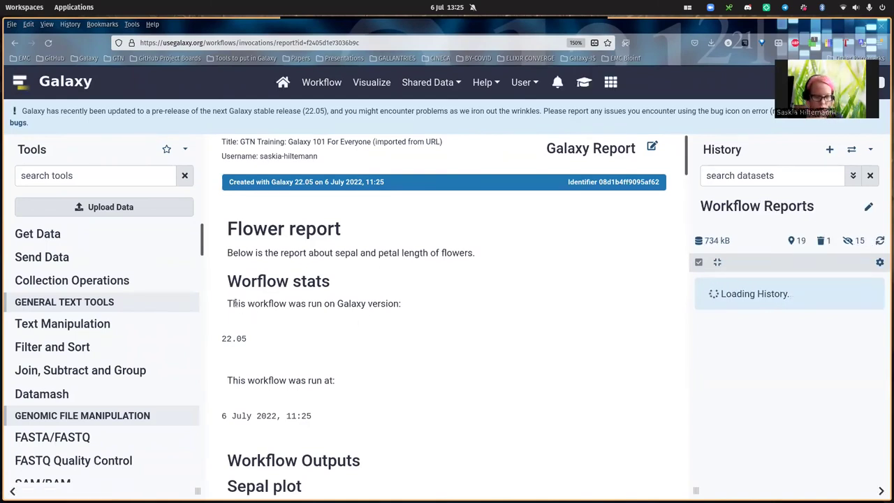
left_click_drag(227, 303, 408, 301)
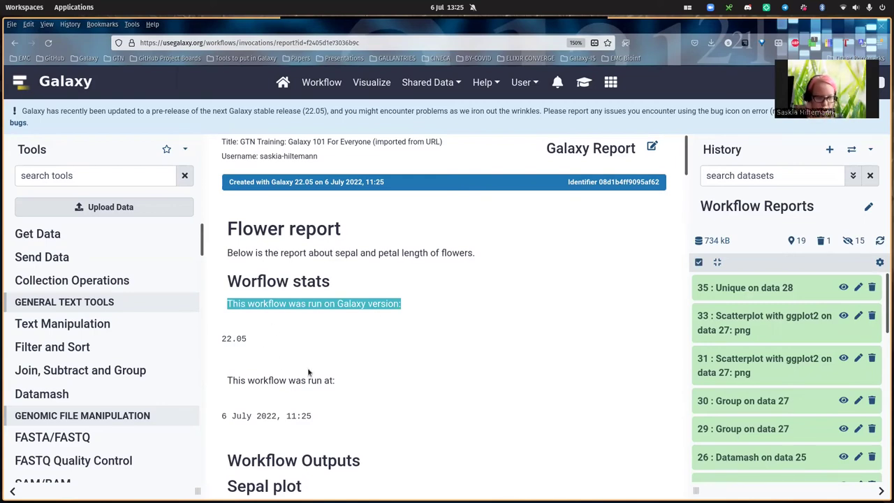
scroll(308, 372, "down", 5)
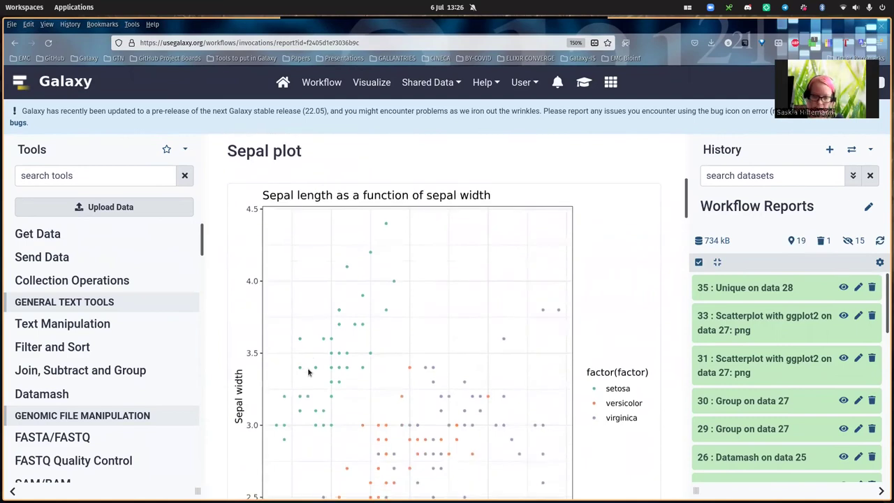
scroll(308, 373, "down", 5)
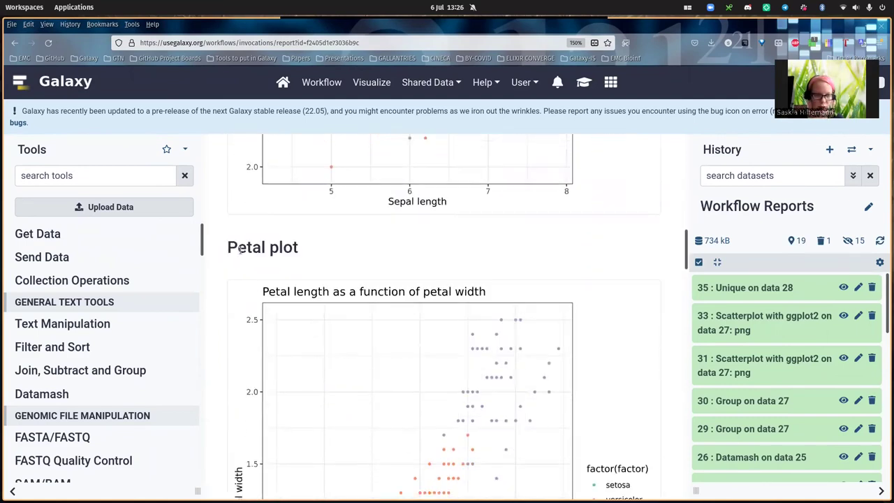
scroll(336, 283, "down", 10)
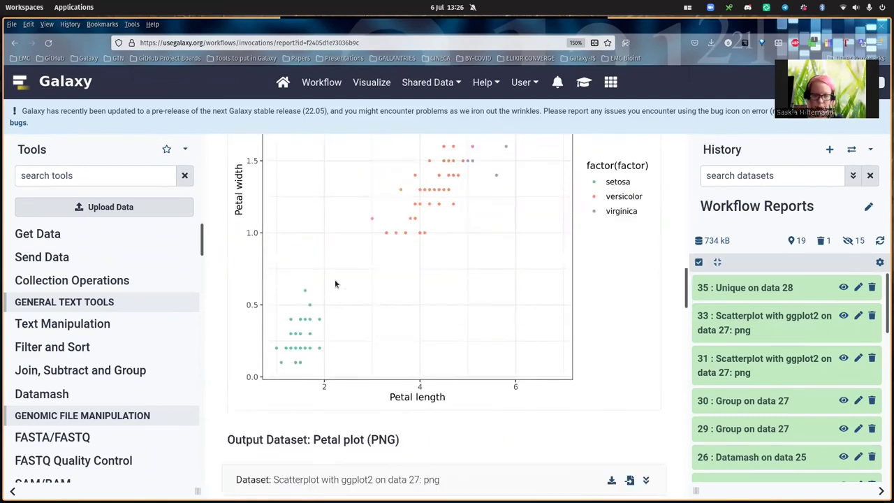
scroll(336, 283, "up", 15)
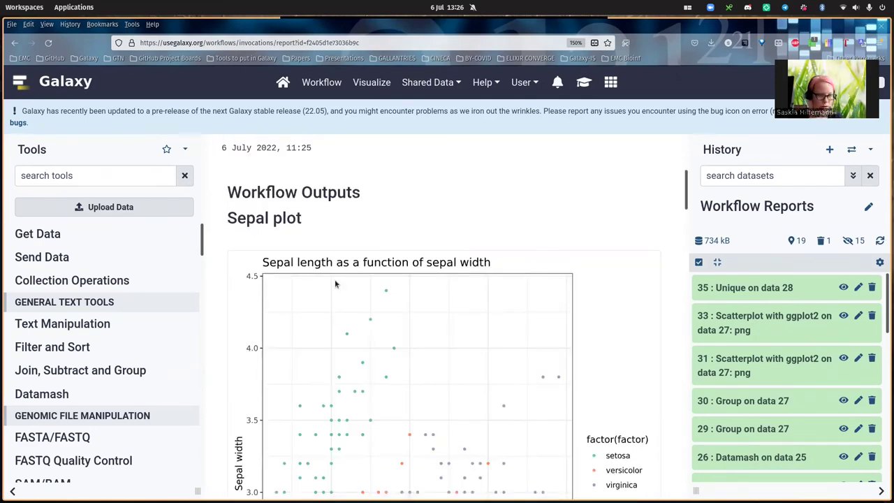
scroll(335, 282, "up", 5)
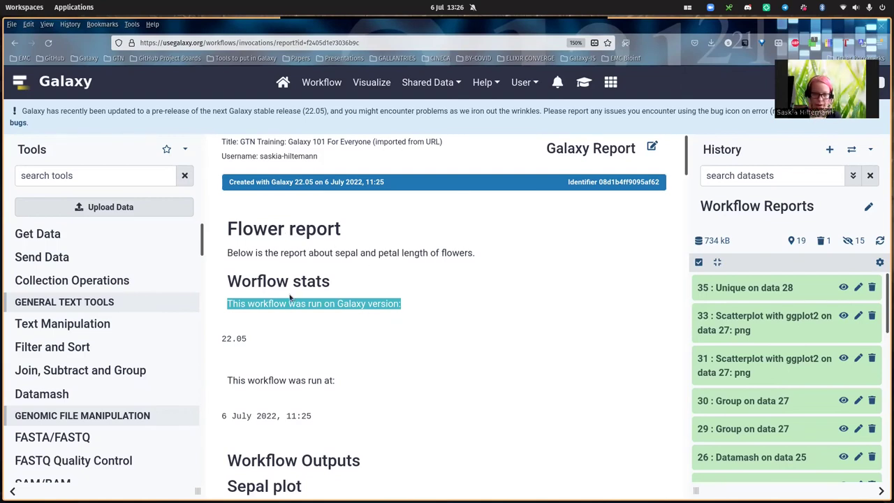
scroll(290, 298, "down", 10)
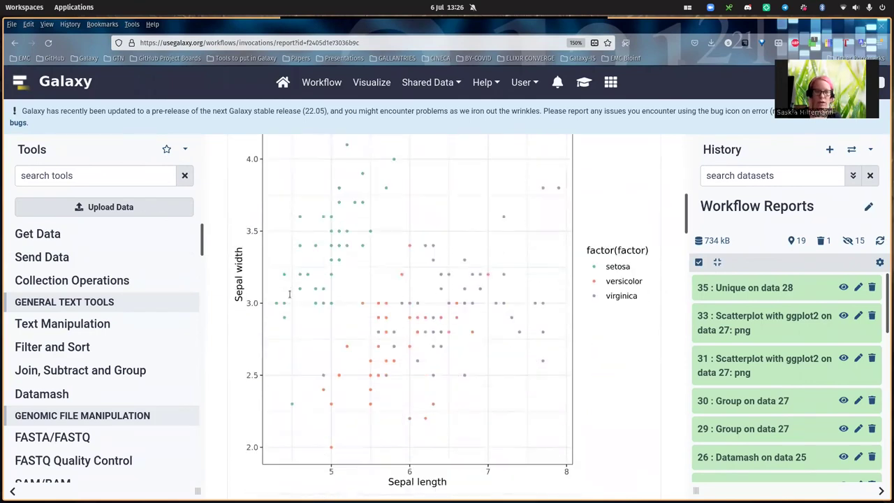
scroll(289, 298, "up", 10)
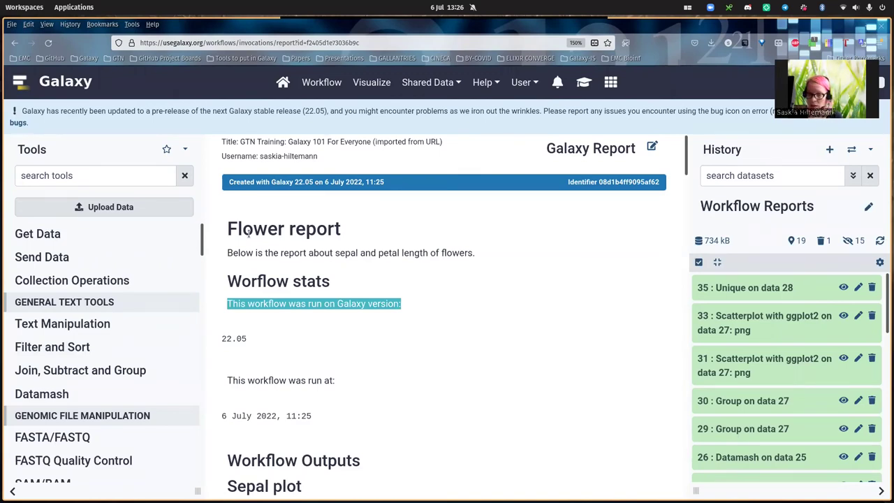
Make the most recently updated Galaxy 101 For Everyone workflow accessible via link and open its options for sharing with individual users
left_click(331, 82)
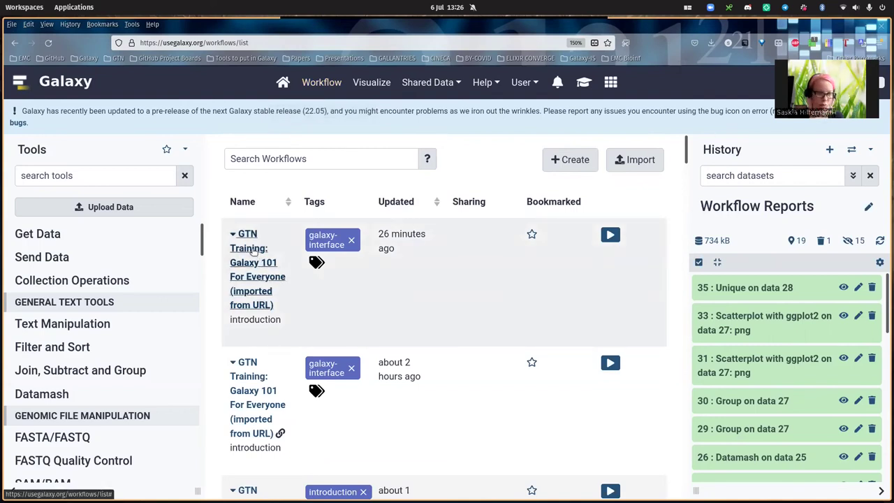
left_click(323, 84)
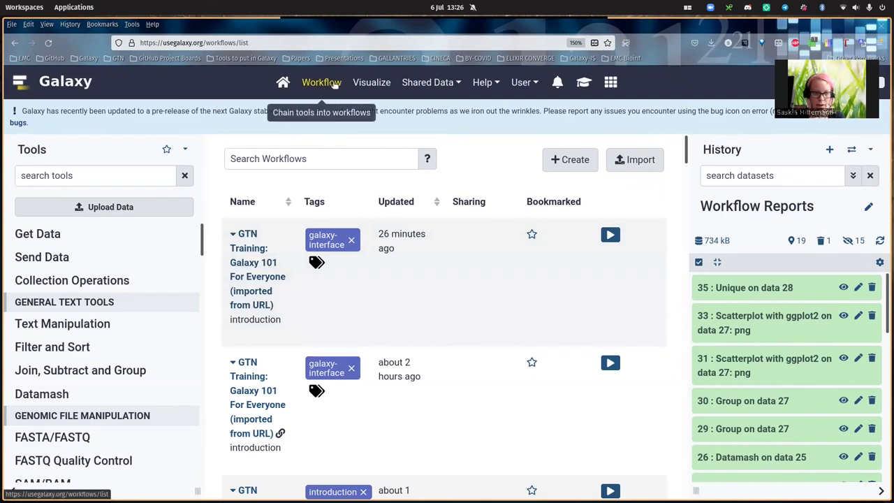
left_click(253, 276)
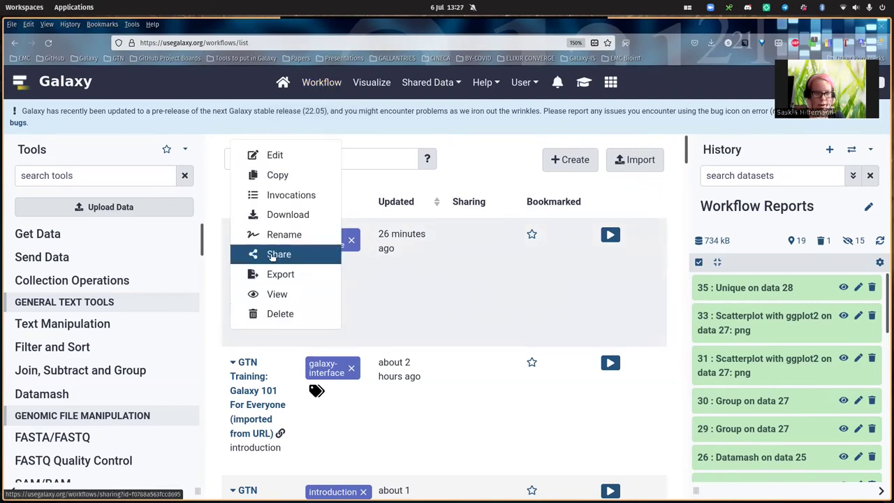
left_click(271, 255)
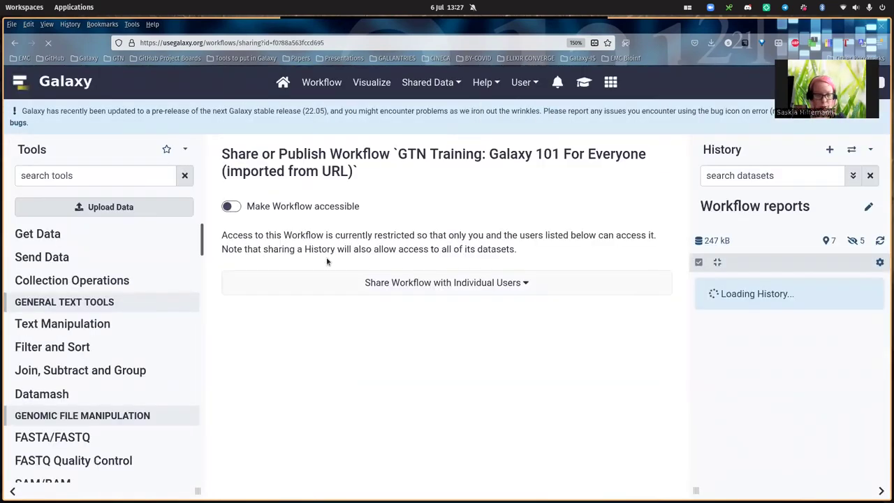
left_click(233, 206)
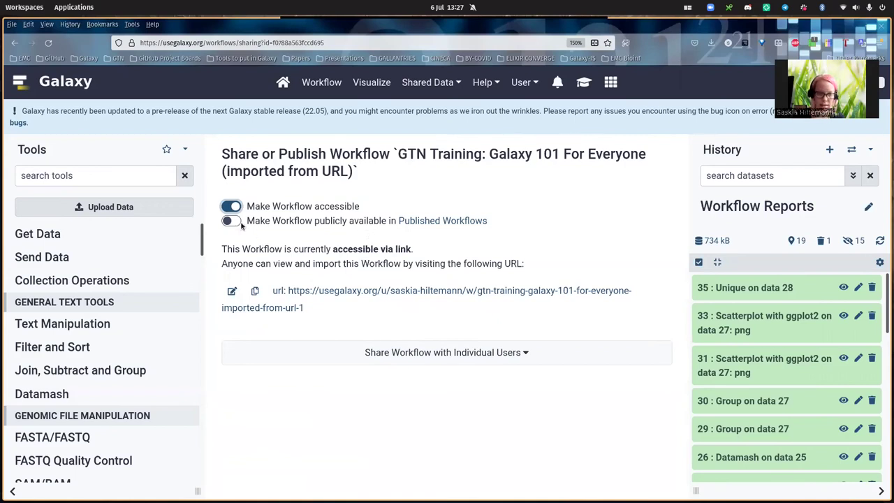
left_click_drag(312, 260, 345, 312)
left_click(370, 317)
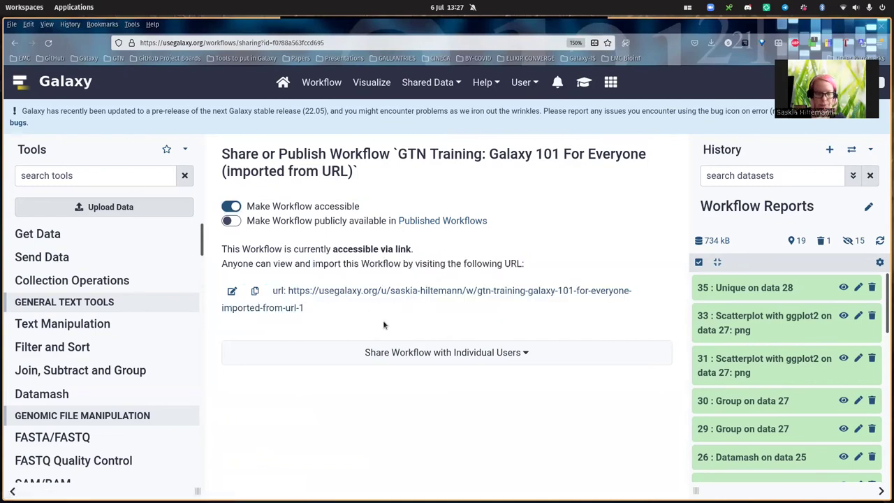
left_click(450, 349)
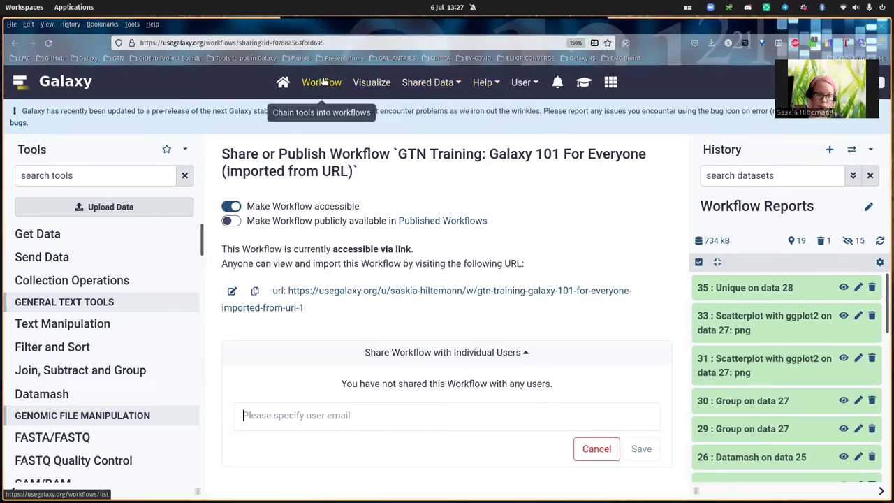
Open the report of the newest workflow invocation and start an editable page from it
left_click(529, 81)
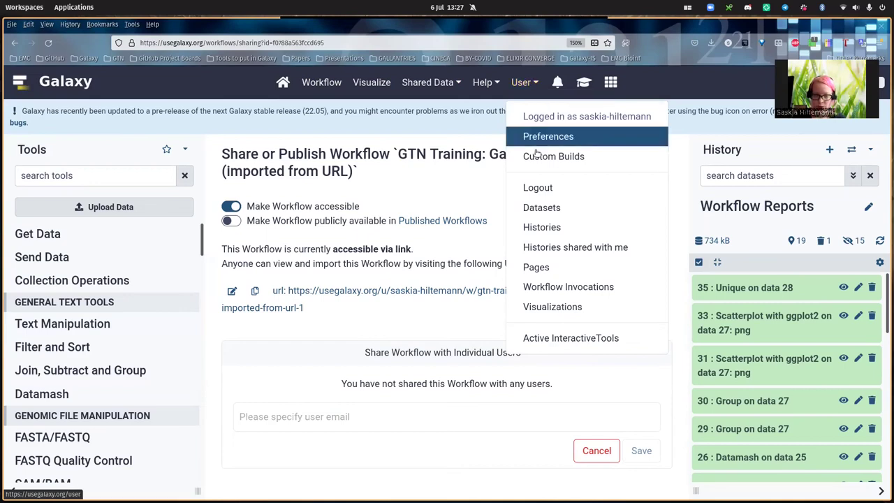
left_click(556, 289)
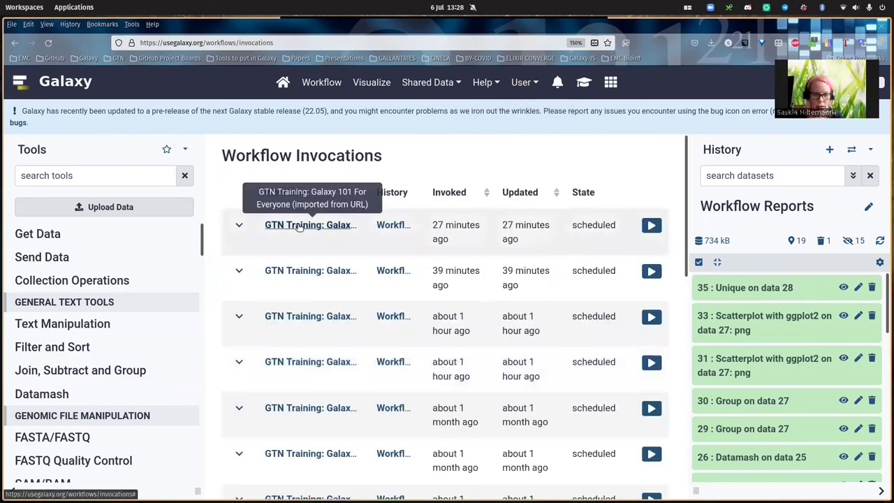
left_click(299, 227)
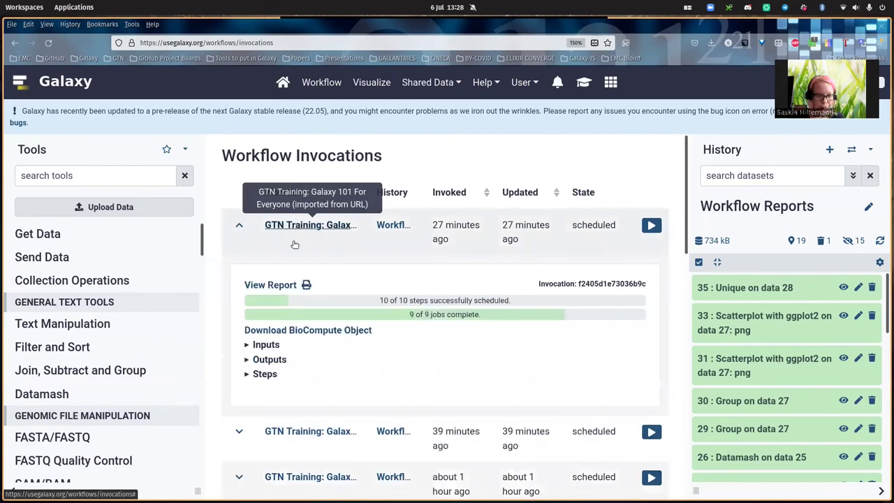
left_click(266, 286)
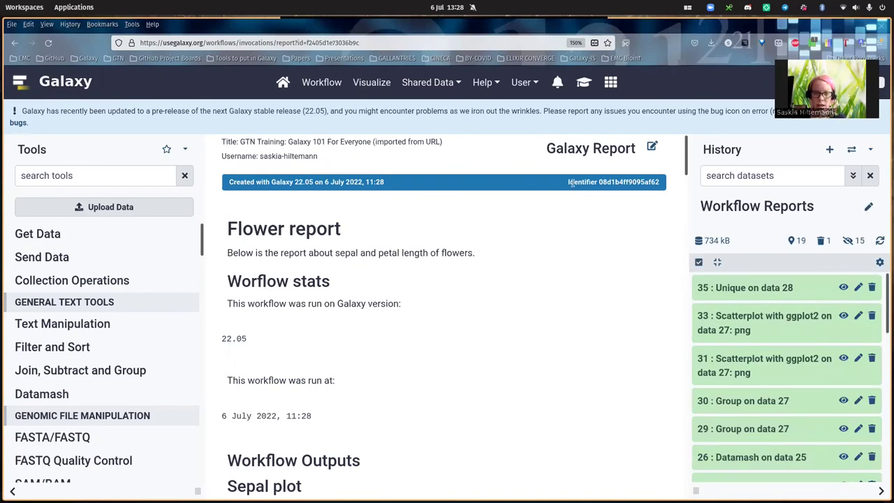
left_click(651, 147)
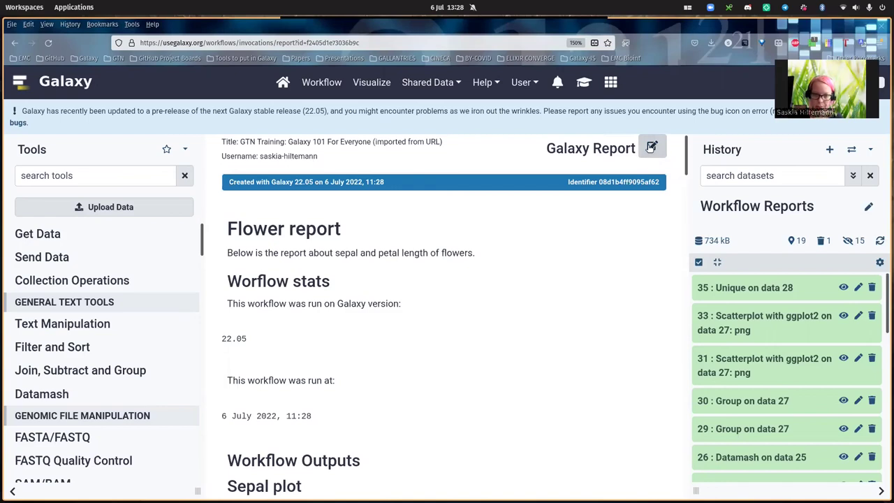
left_click(651, 148)
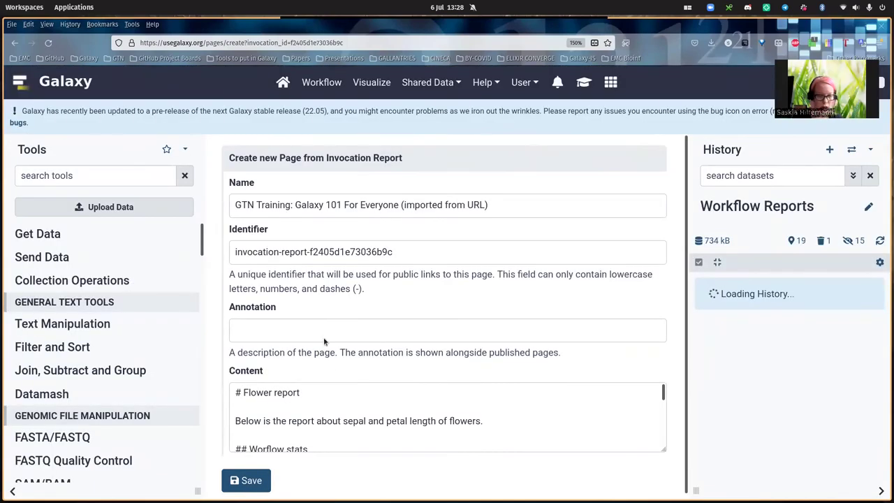
Look through the page content and change its main heading to "Iris report"
scroll(314, 412, "down", 5)
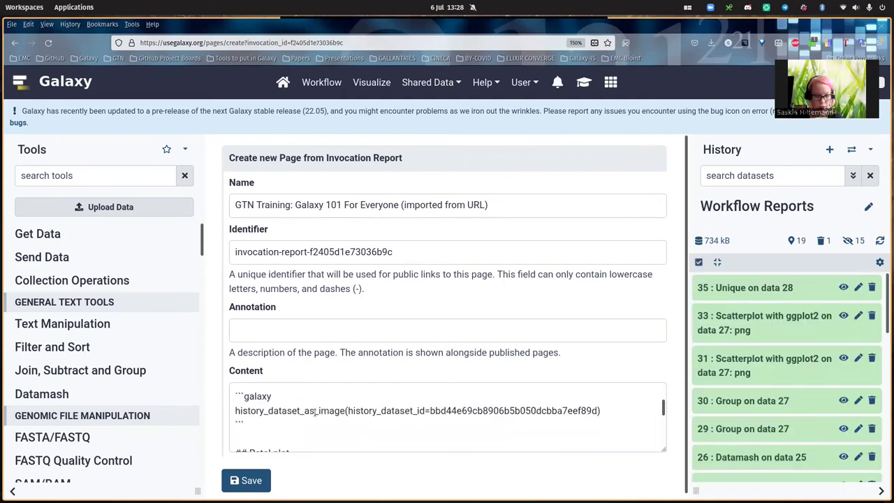
scroll(315, 412, "down", 3)
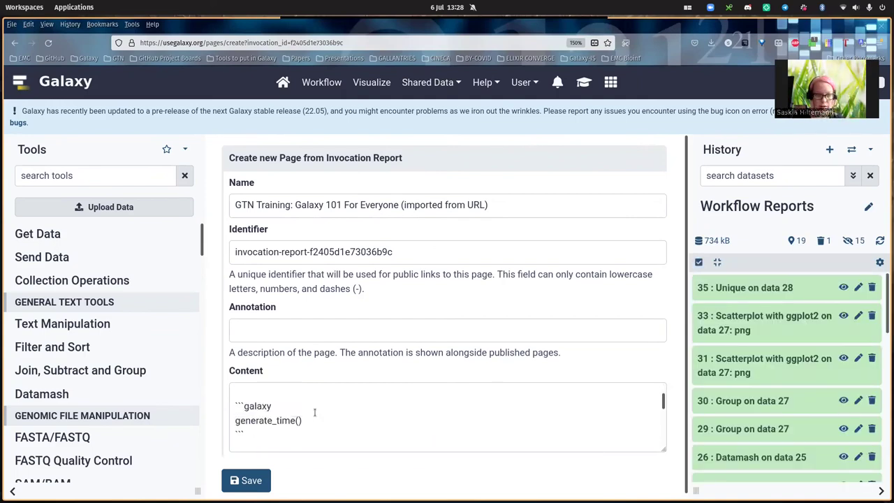
scroll(314, 412, "up", 10)
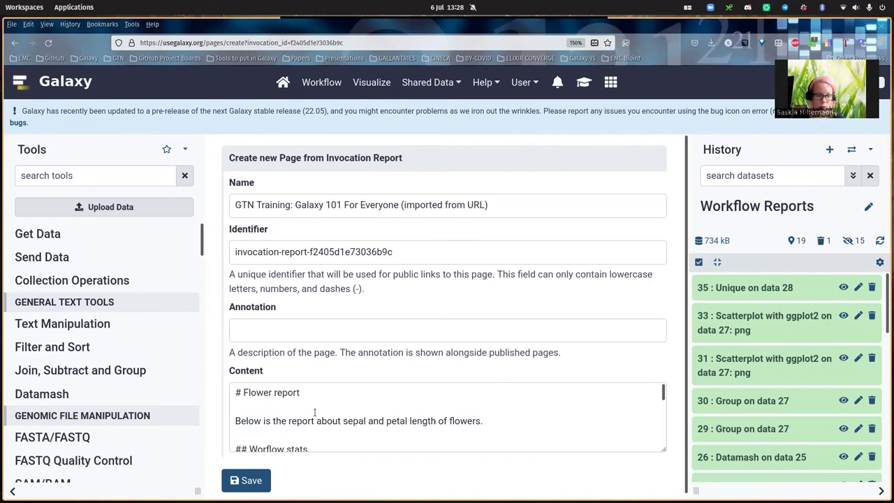
left_click(275, 395)
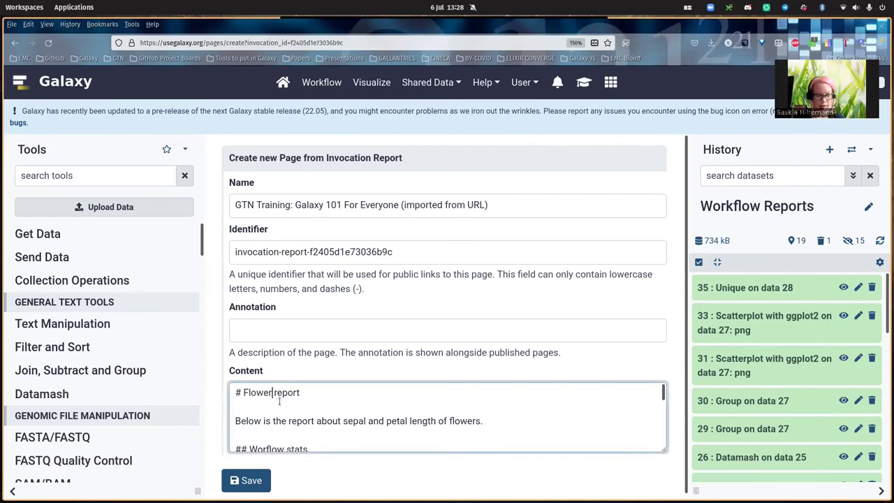
key("BackSpace")
key("BackSpace")
key("BackSpace")
key("BackSpace")
key("BackSpace")
key("BackSpace")
type("Iris")
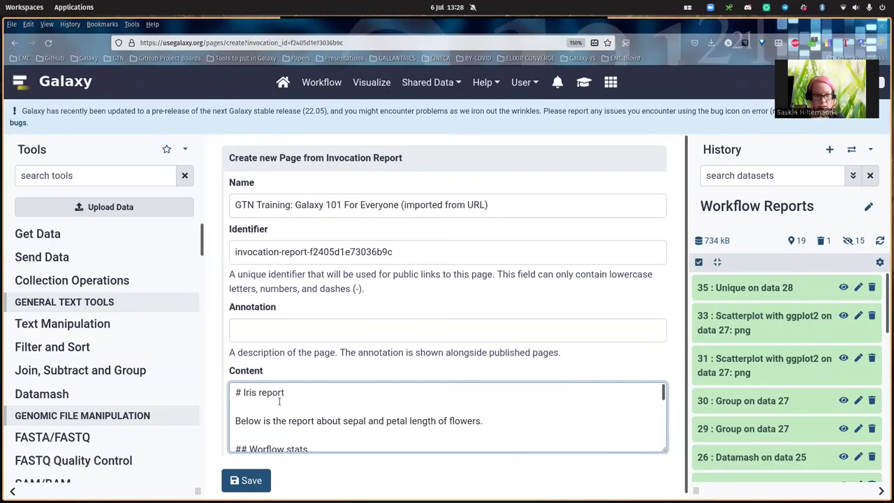
Save the edited invocation report as a new page and look over the list of pages
scroll(364, 329, "down", 1)
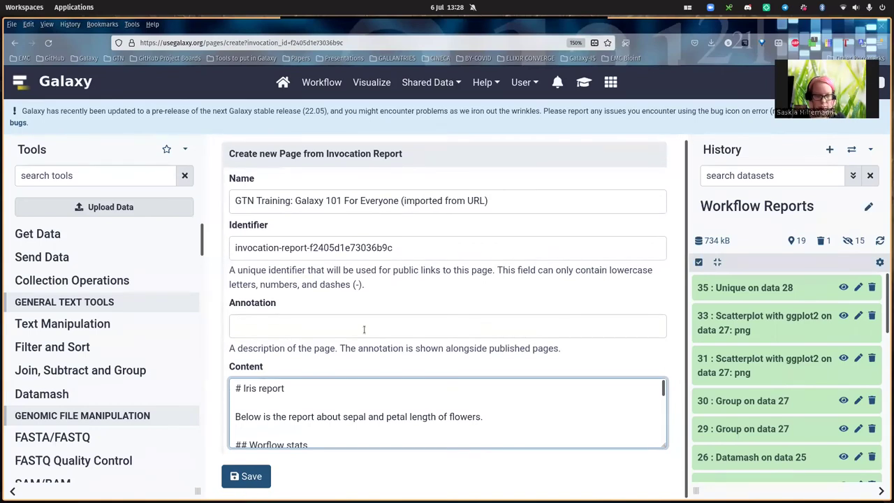
left_click(256, 476)
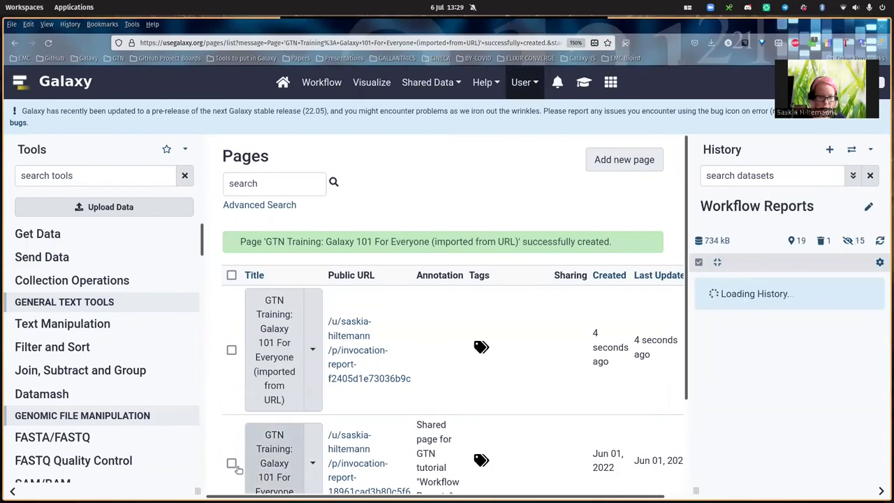
scroll(357, 393, "down", 3)
scroll(357, 393, "up", 3)
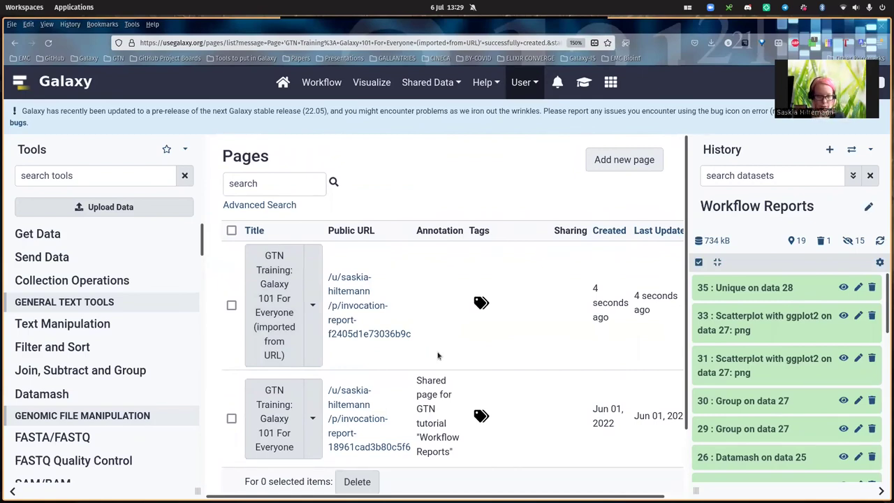
Open the newly created Galaxy 101 page and review its heading, workflow stats, Sepal plot and Petal plot
left_click(277, 296)
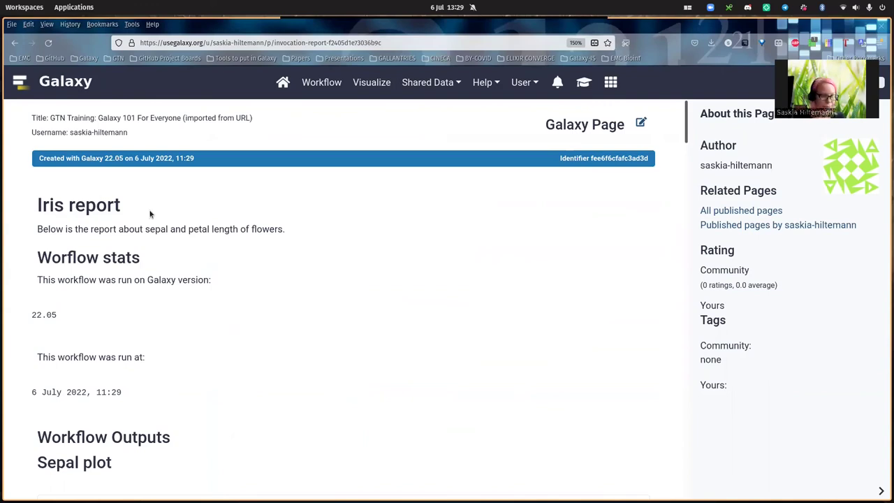
scroll(102, 270, "down", 12)
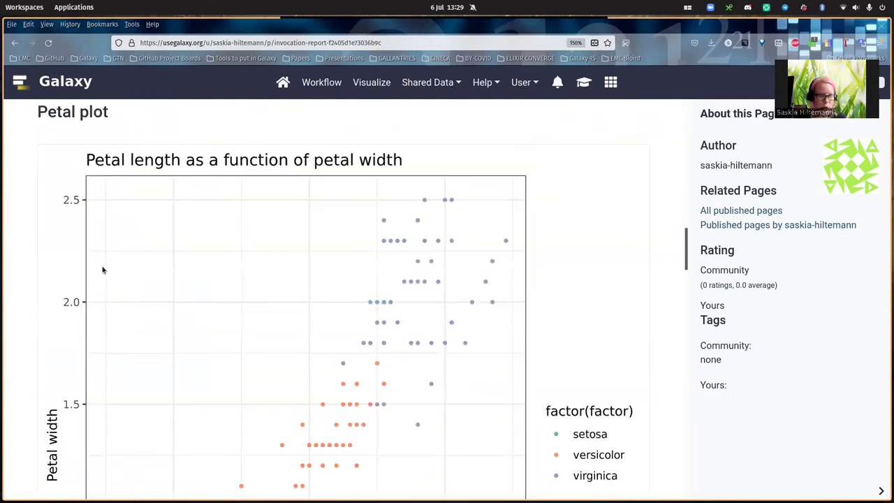
scroll(102, 270, "up", 12)
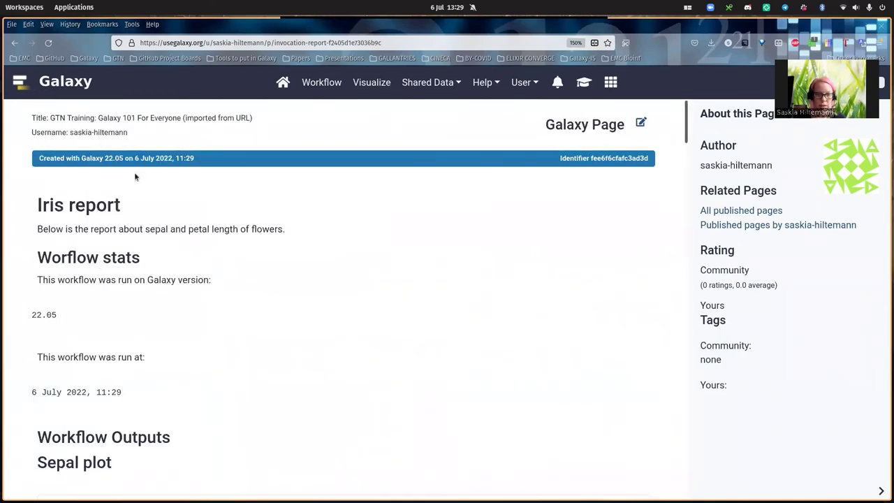
scroll(110, 265, "down", 6)
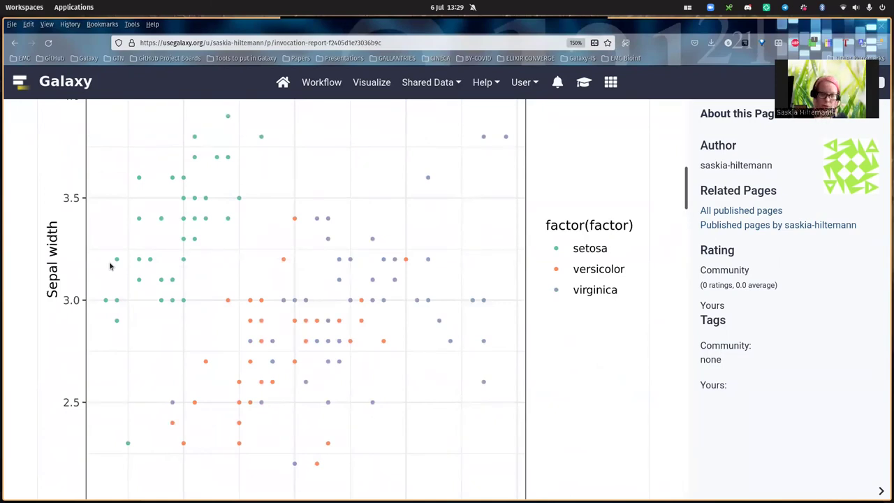
scroll(255, 359, "up", 6)
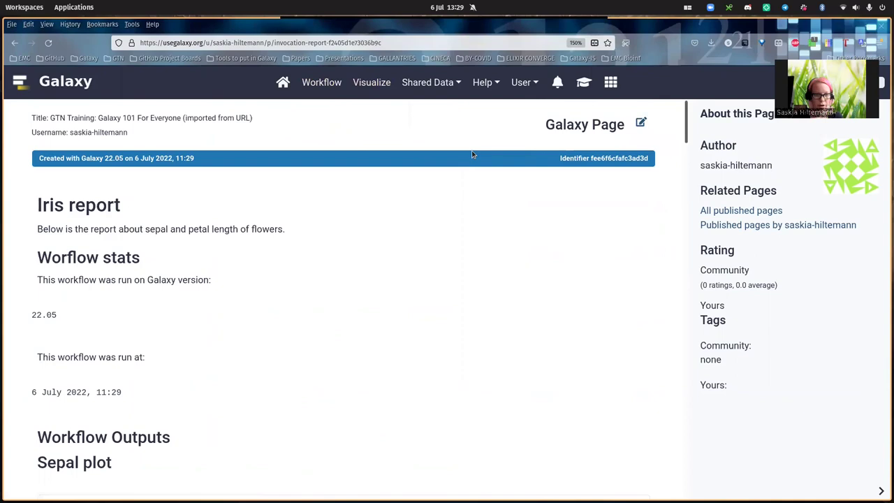
Return to the list of own pages and open the share and publish settings of the newest Galaxy 101 page
left_click(282, 82)
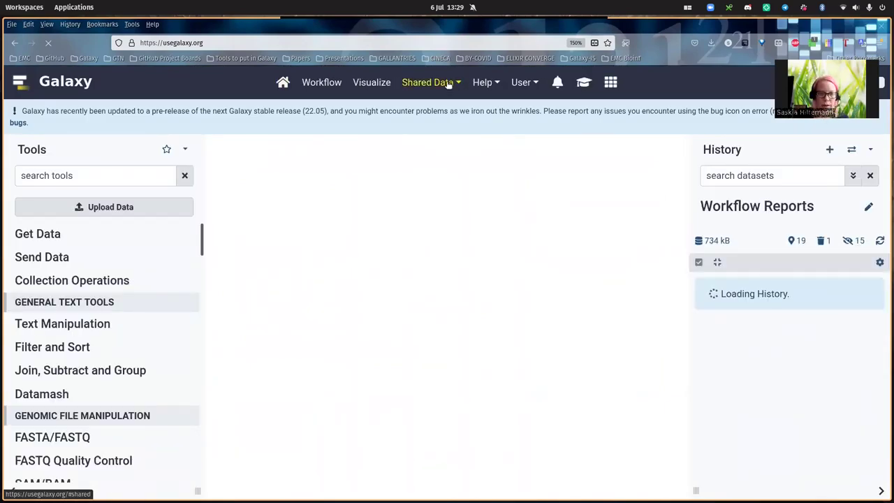
left_click(522, 84)
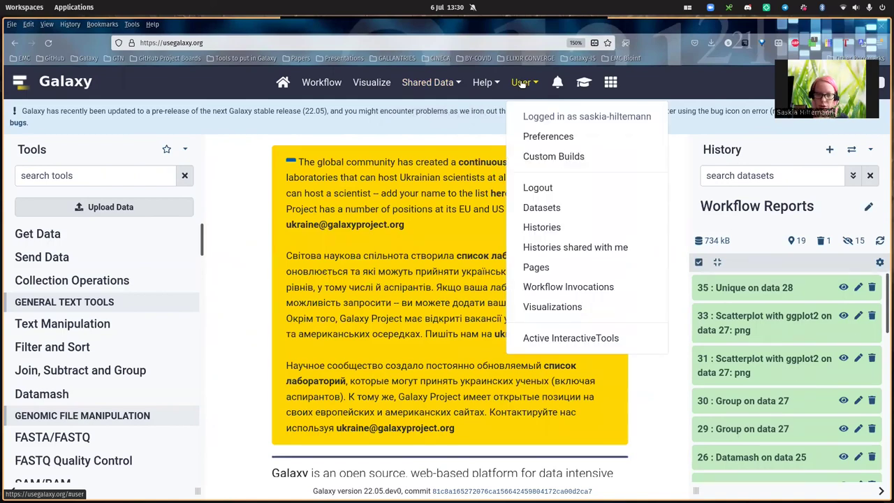
left_click(557, 270)
scroll(454, 260, "down", 1)
scroll(451, 265, "up", 1)
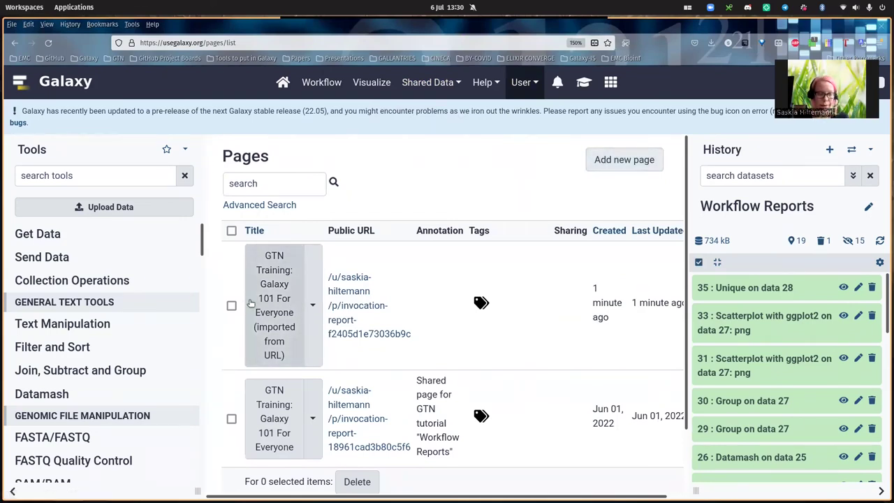
left_click(313, 308)
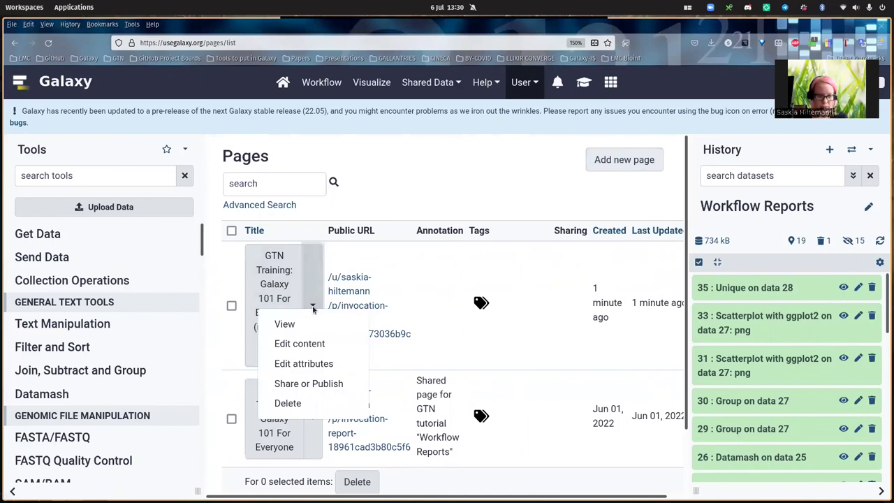
left_click(312, 389)
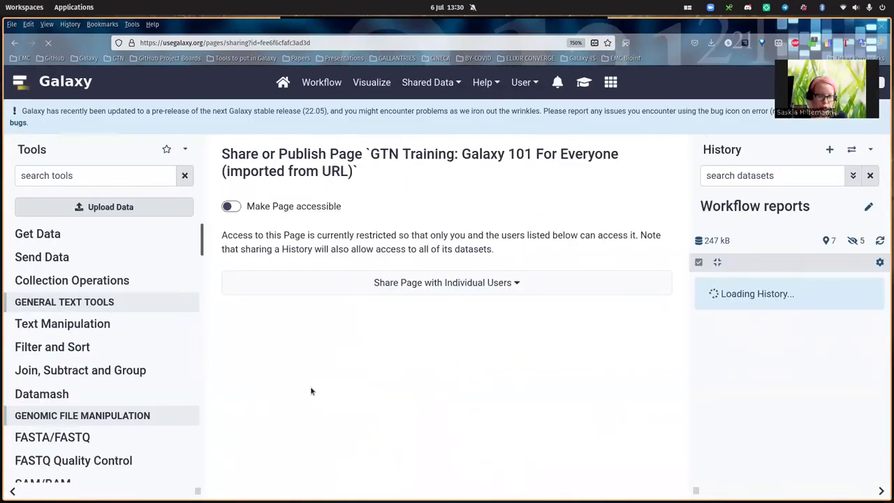
Make the page accessible via link and publicly available in Published Pages
left_click(499, 283)
left_click(498, 284)
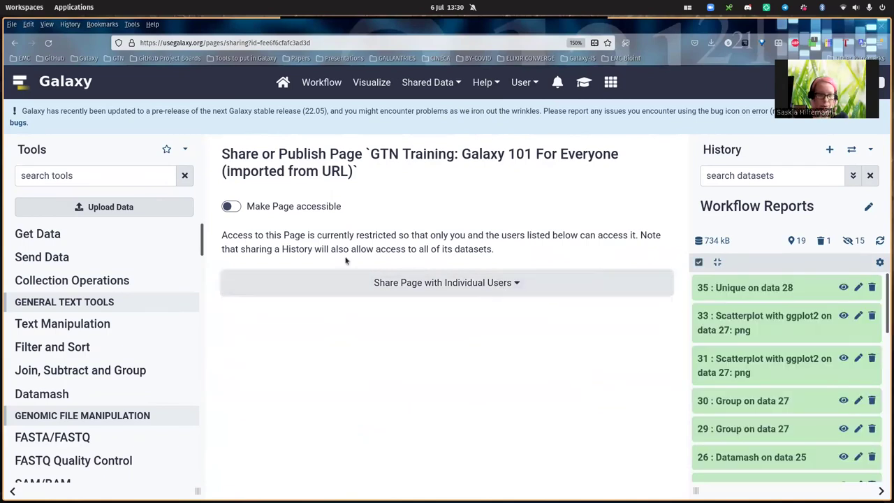
left_click(237, 205)
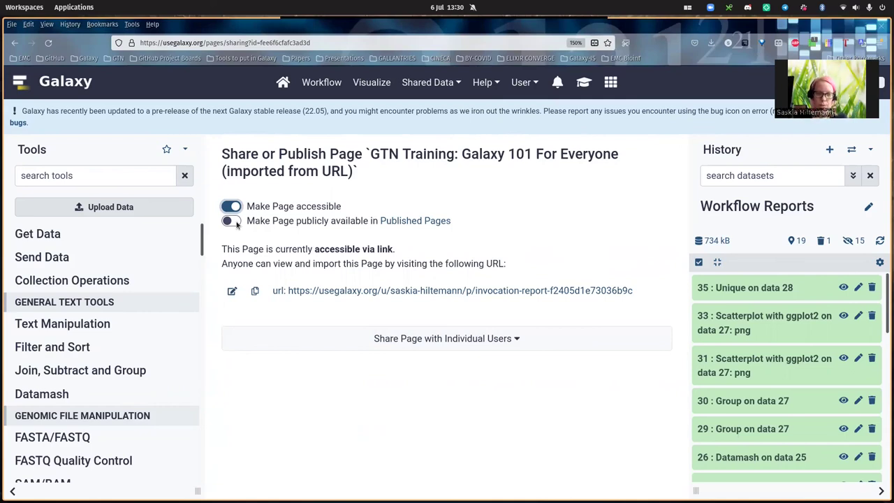
left_click(232, 221)
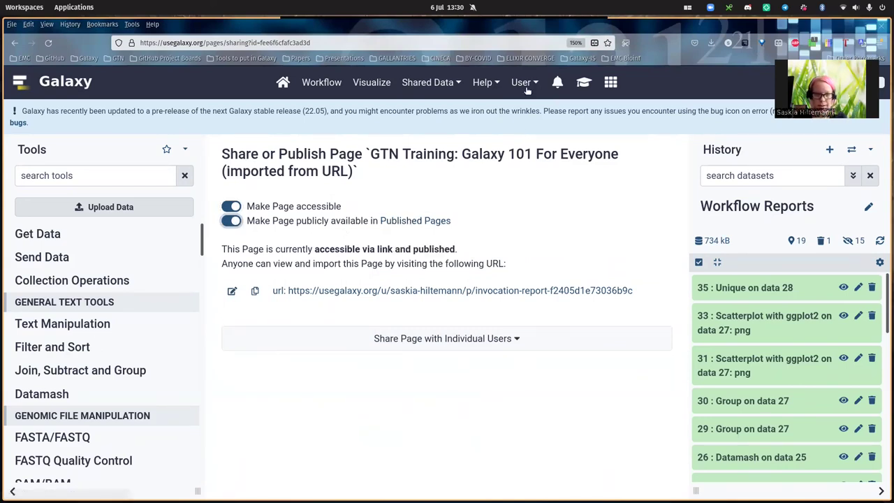
Open the shared list of published pages and browse the titles and annotations of the entries
left_click(428, 85)
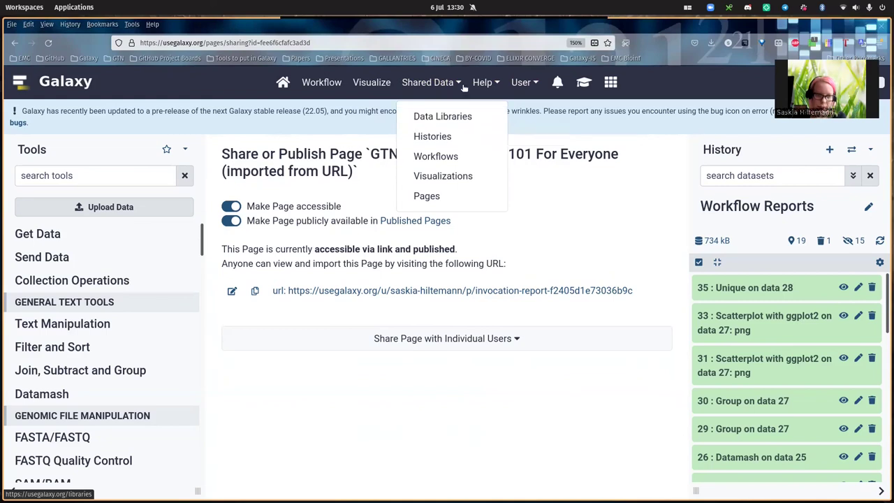
left_click(443, 197)
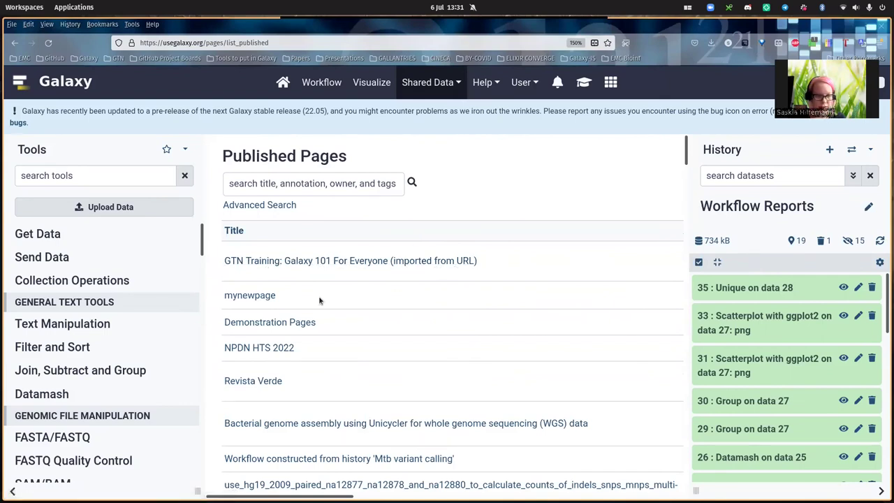
scroll(318, 296, "down", 3)
scroll(320, 299, "down", 10)
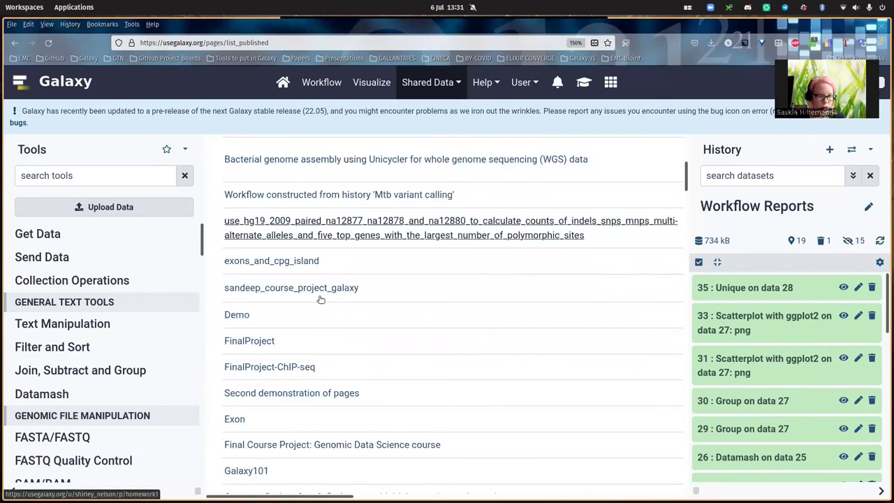
scroll(320, 299, "down", 20)
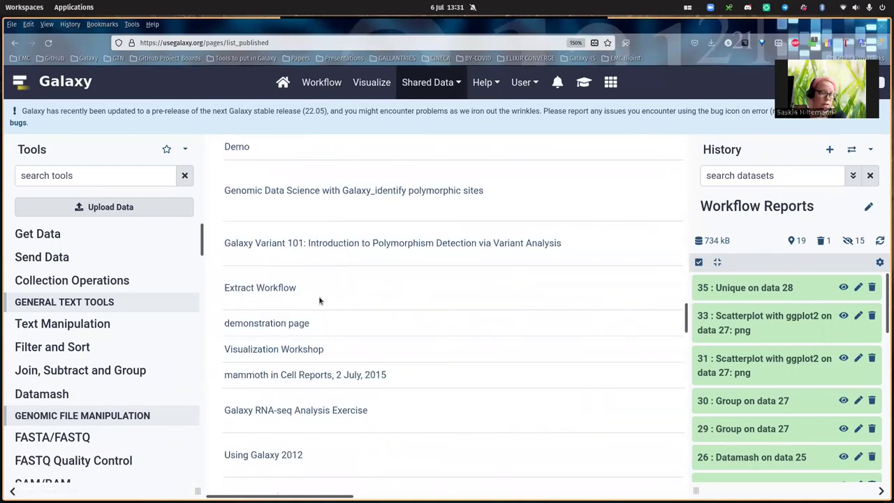
scroll(318, 296, "down", 15)
scroll(318, 296, "right", 8)
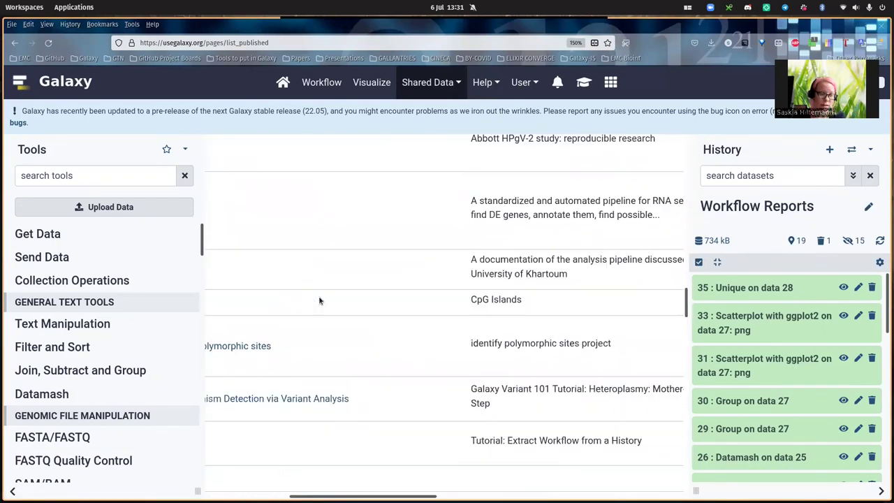
scroll(319, 295, "up", 2)
scroll(319, 295, "left", 8)
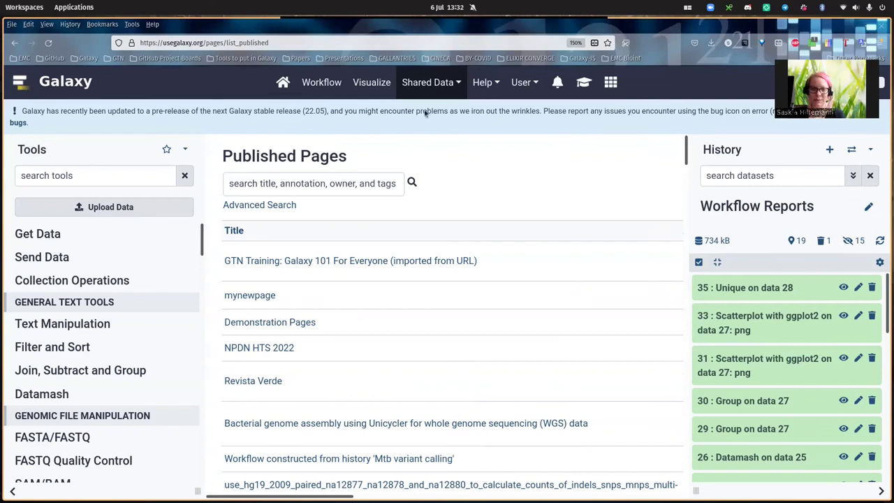
left_click(598, 27)
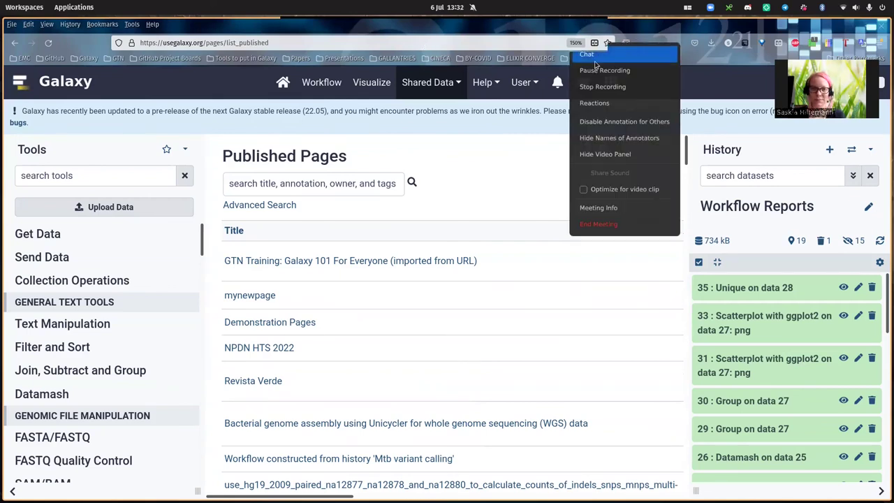